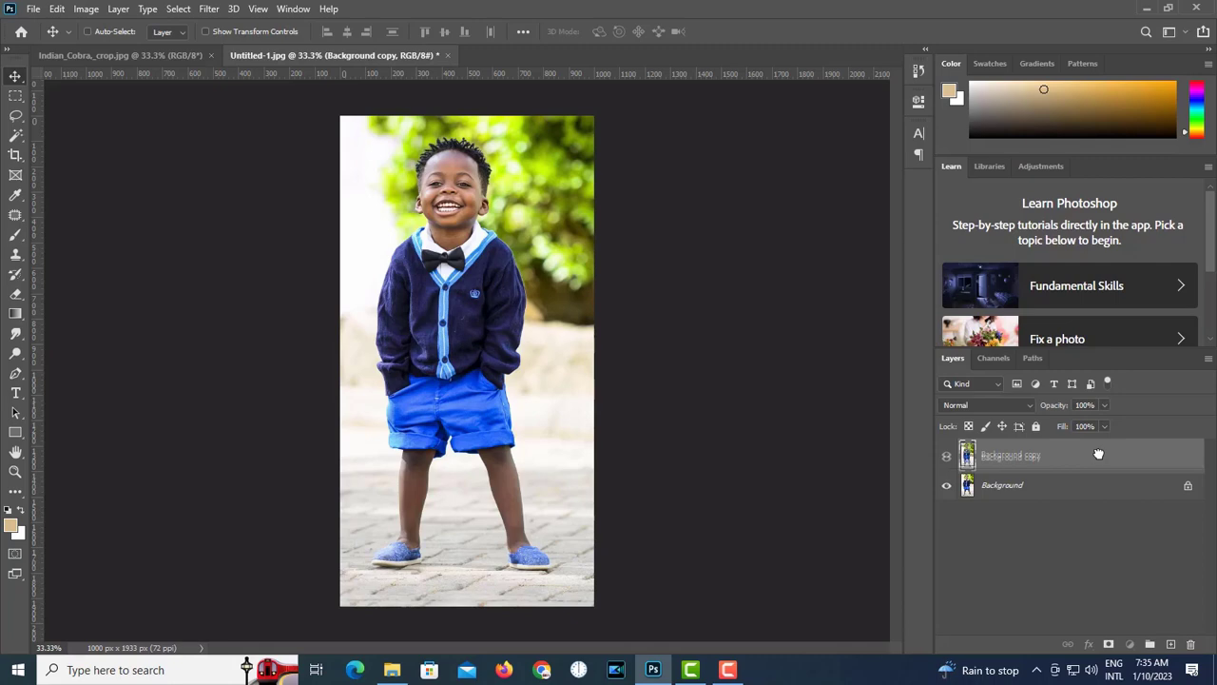
- Duplicate the Background copy layer and fill the lower copy with a dark orange-brown foreground color
{"action": "left_click_drag", "start_coordinate": [1099, 453], "coordinate": [1170, 644]}
{"action": "left_click", "coordinate": [1027, 485]}
{"action": "left_click", "coordinate": [11, 524]}
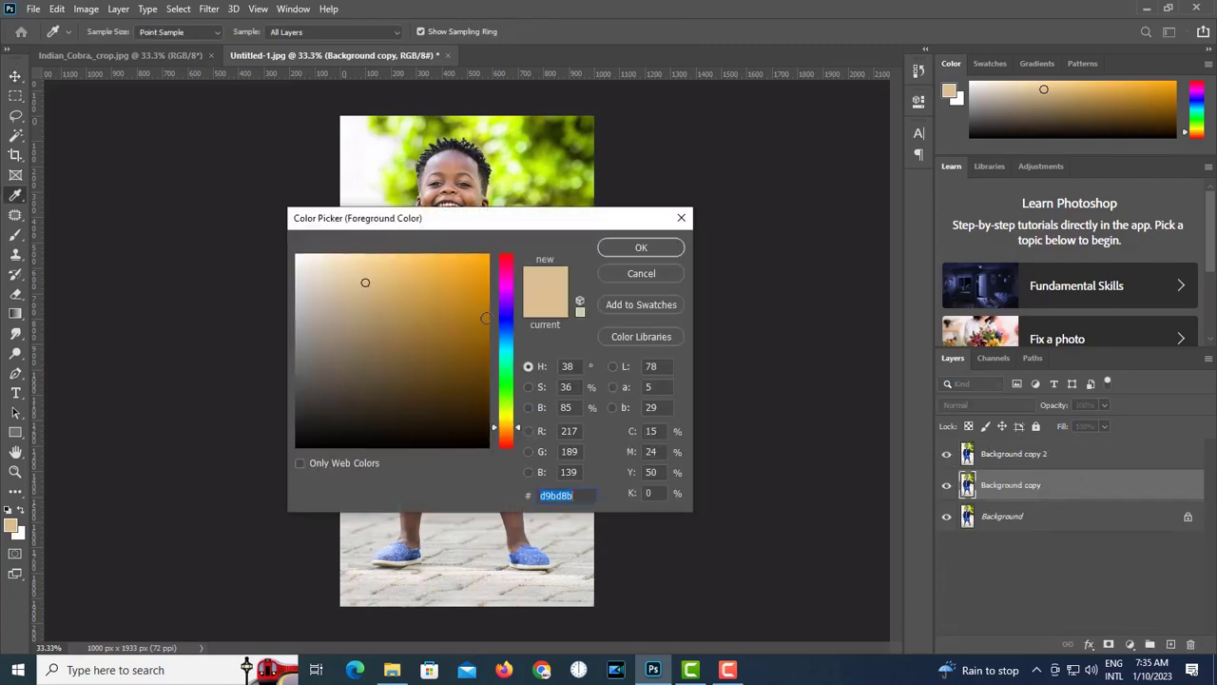
{"action": "left_click", "coordinate": [483, 349]}
{"action": "left_click", "coordinate": [624, 248]}
{"action": "key", "text": "v"}
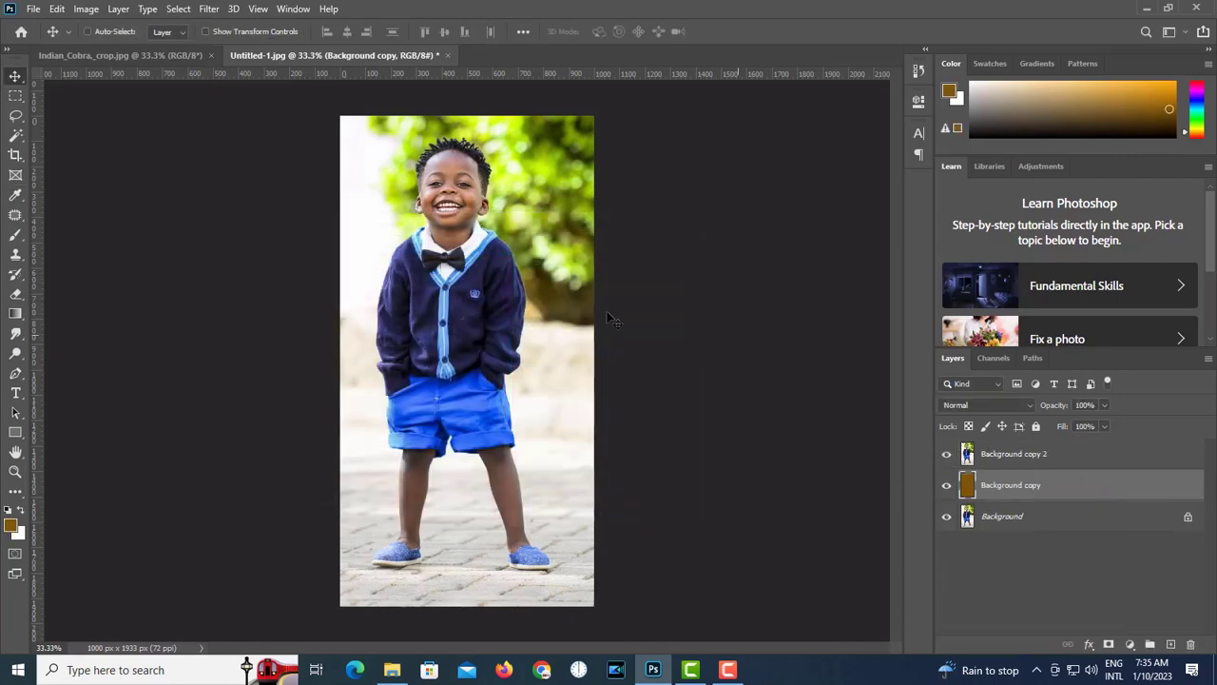
- Select the boy on the Background copy 2 layer with Select Subject and open the selection in Select and Mask
{"action": "left_click", "coordinate": [1001, 454]}
{"action": "left_click", "coordinate": [178, 8]}
{"action": "left_click", "coordinate": [239, 185]}
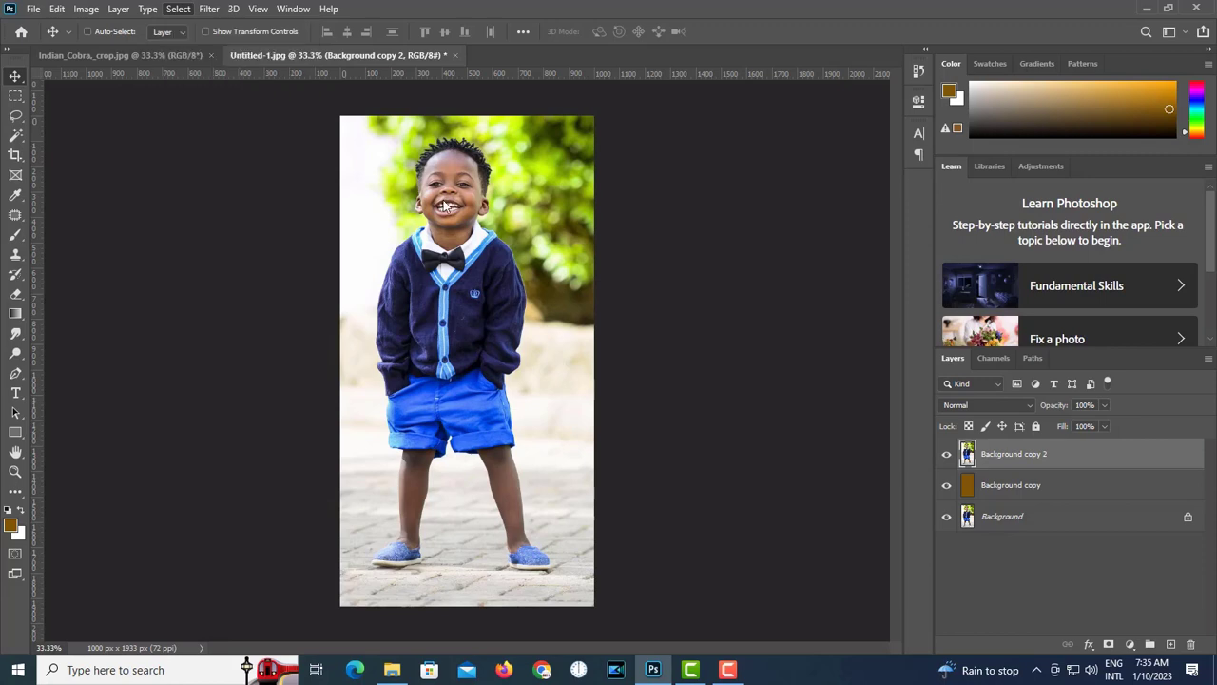
{"action": "left_click", "coordinate": [15, 96]}
{"action": "left_click", "coordinate": [590, 38]}
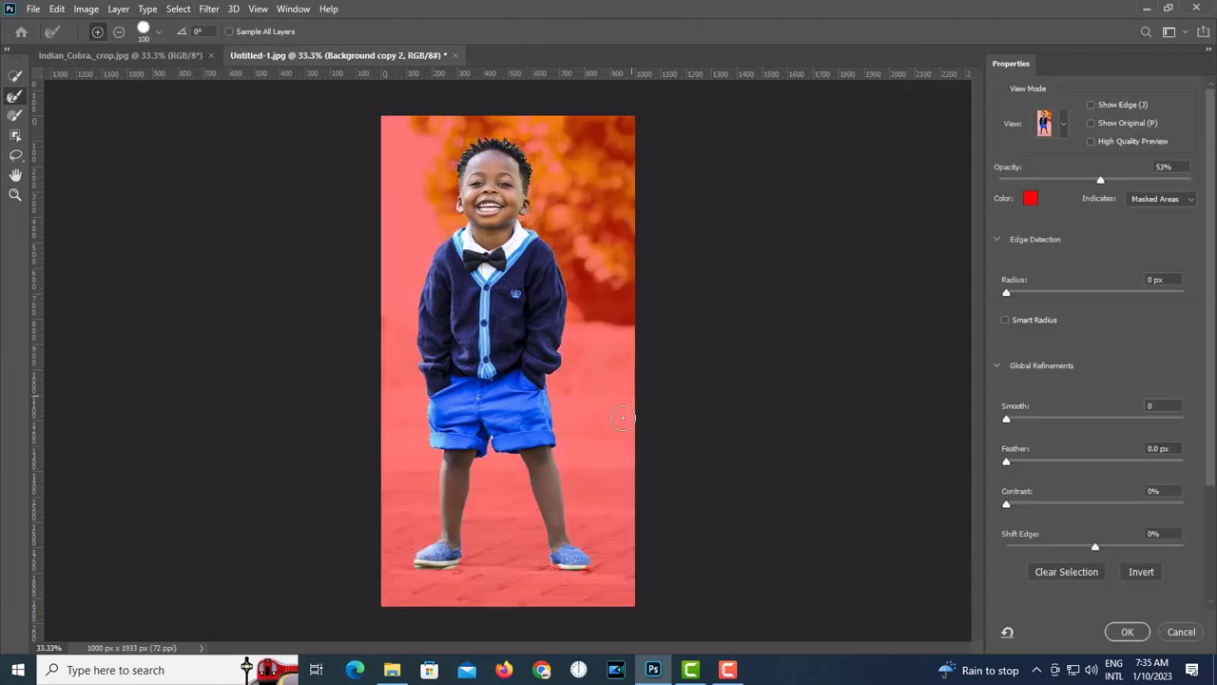
- Refine the hair edge on the left side of the boy's head with the Refine Edge Brush at size 70
{"action": "scroll", "coordinate": [490, 226], "scroll_direction": "up", "scroll_amount": 5}
{"action": "left_click_drag", "start_coordinate": [619, 228], "coordinate": [704, 373]}
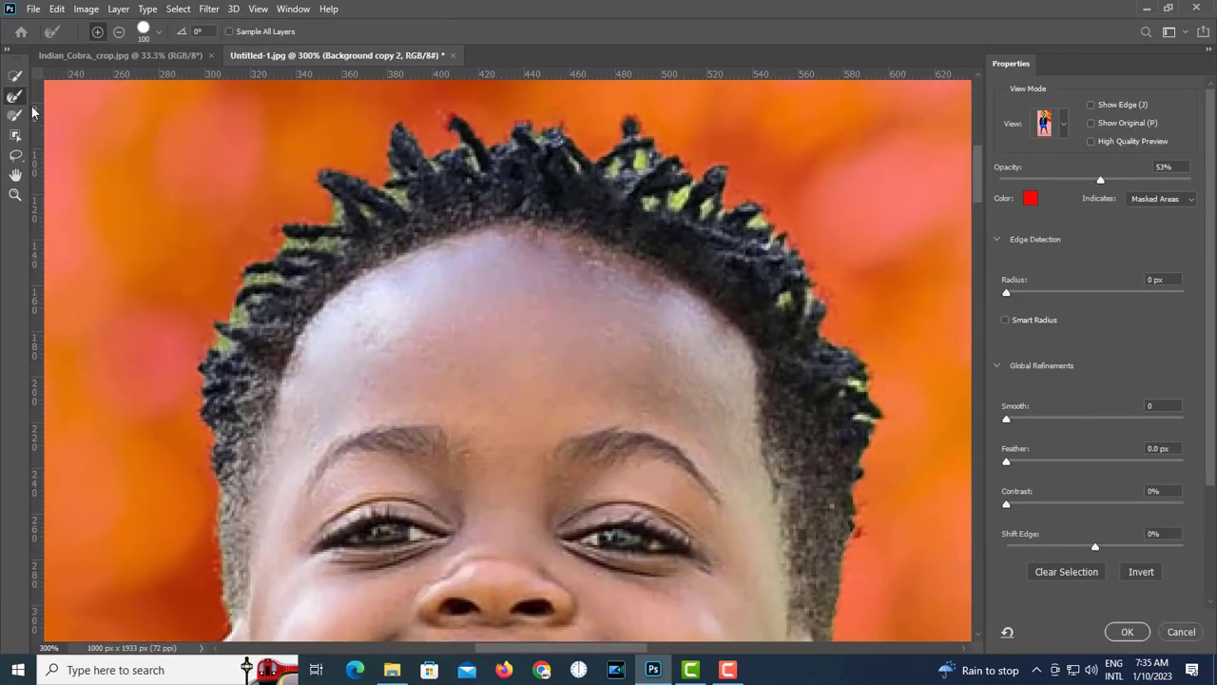
{"action": "left_click_drag", "start_coordinate": [225, 501], "coordinate": [245, 420]}
{"action": "left_click", "coordinate": [245, 270]}
{"action": "key", "text": "["}
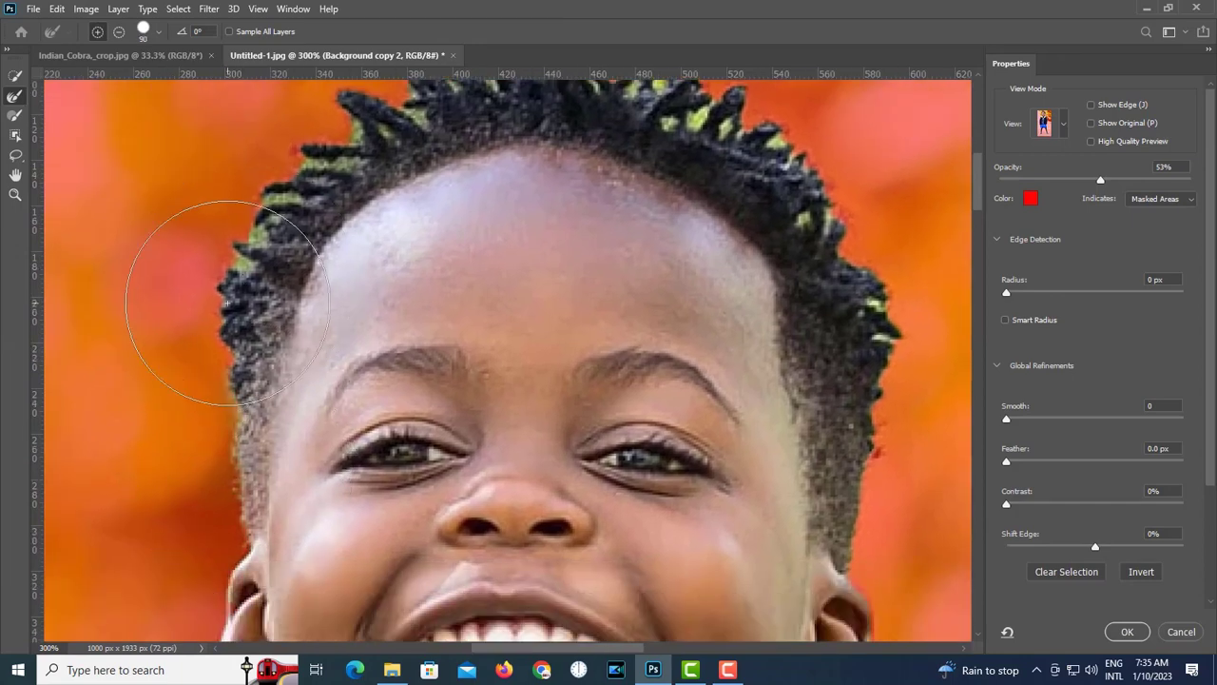
{"action": "key", "text": "["}
{"action": "key", "text": "["}
{"action": "left_click_drag", "start_coordinate": [219, 317], "coordinate": [318, 163]}
{"action": "mouse_move", "coordinate": [324, 116]}
{"action": "left_mouse_down"}
{"action": "mouse_move", "coordinate": [271, 321]}
{"action": "mouse_move", "coordinate": [386, 291]}
{"action": "left_mouse_up"}
{"action": "left_click_drag", "start_coordinate": [145, 487], "coordinate": [328, 315]}
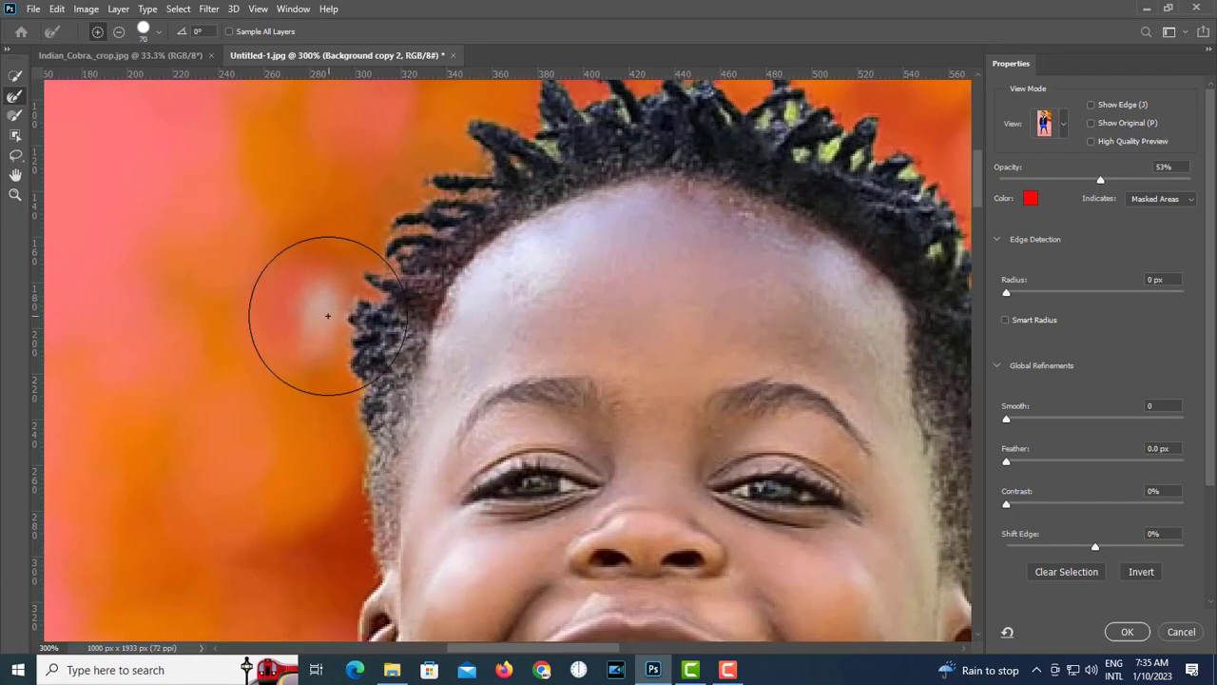
- Subtract the stray light patch beside the boy's left hair edge from the selection, using the Brush tool at size 25
{"action": "key", "text": "["}
{"action": "key", "text": "["}
{"action": "key", "text": "["}
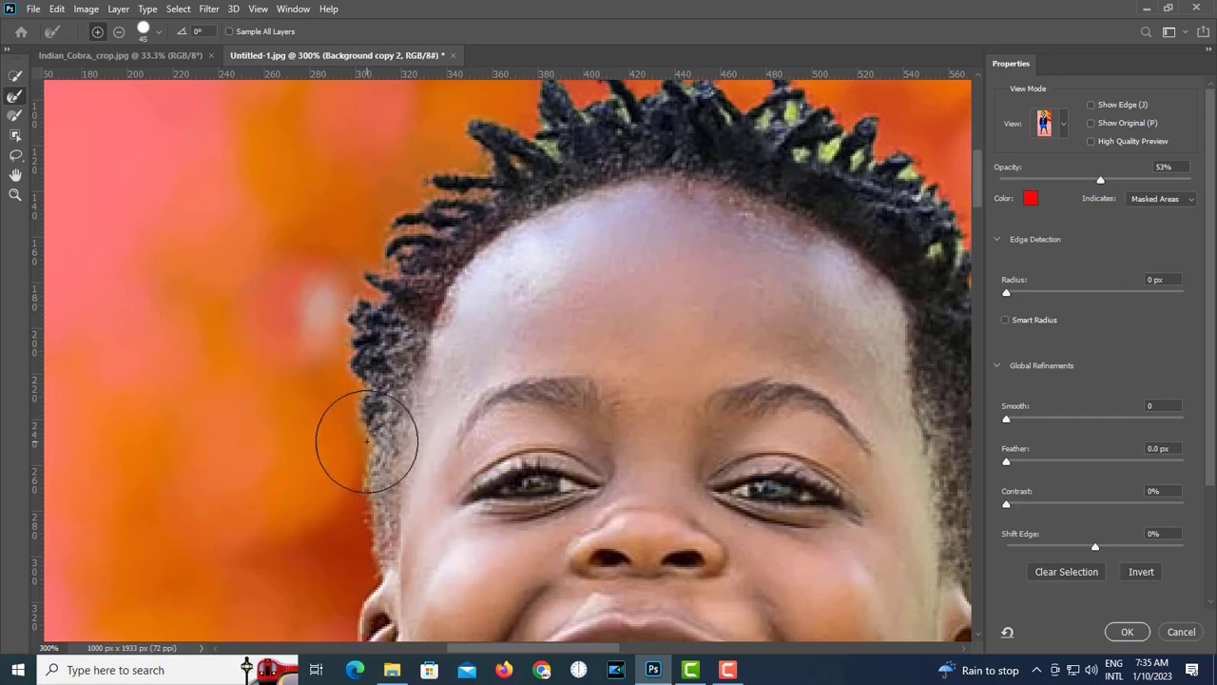
{"action": "key", "text": "["}
{"action": "key", "text": "["}
{"action": "key", "text": "["}
{"action": "key", "text": "["}
{"action": "key", "text": "["}
{"action": "left_click", "coordinate": [118, 36]}
{"action": "left_click_drag", "start_coordinate": [313, 320], "coordinate": [314, 377]}
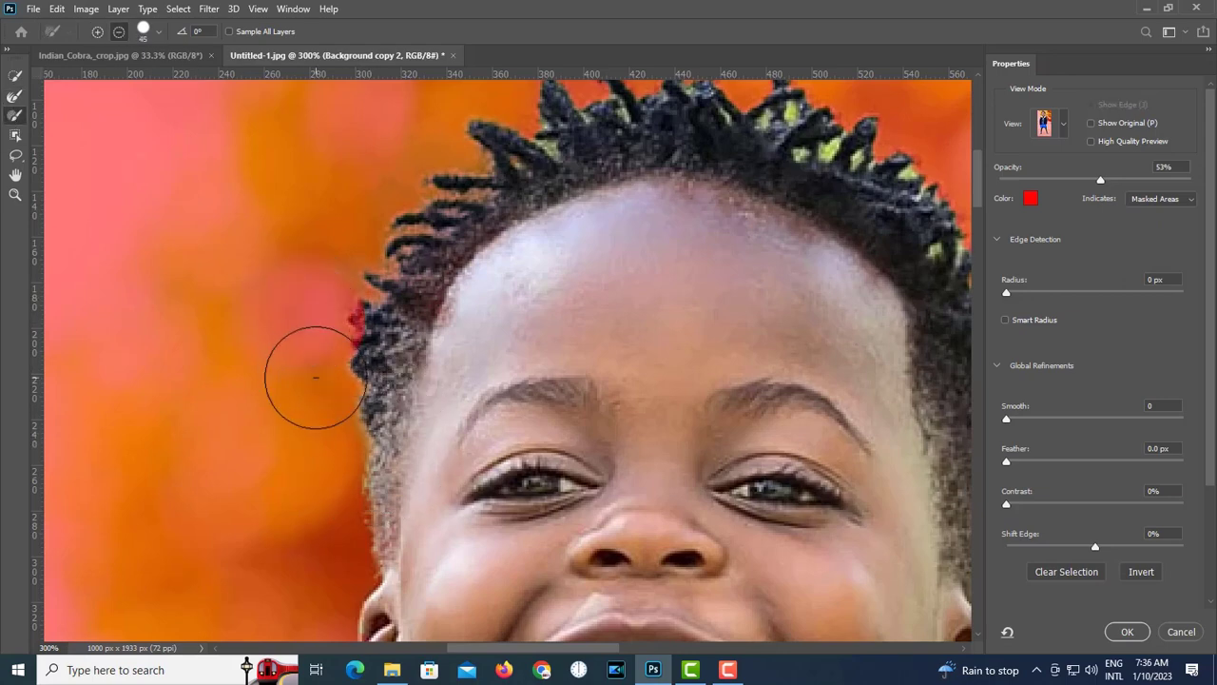
{"action": "key", "text": "ctrl+z"}
{"action": "key", "text": "["}
{"action": "key", "text": "["}
{"action": "key", "text": "["}
{"action": "key", "text": "["}
{"action": "left_click_drag", "start_coordinate": [319, 319], "coordinate": [311, 283]}
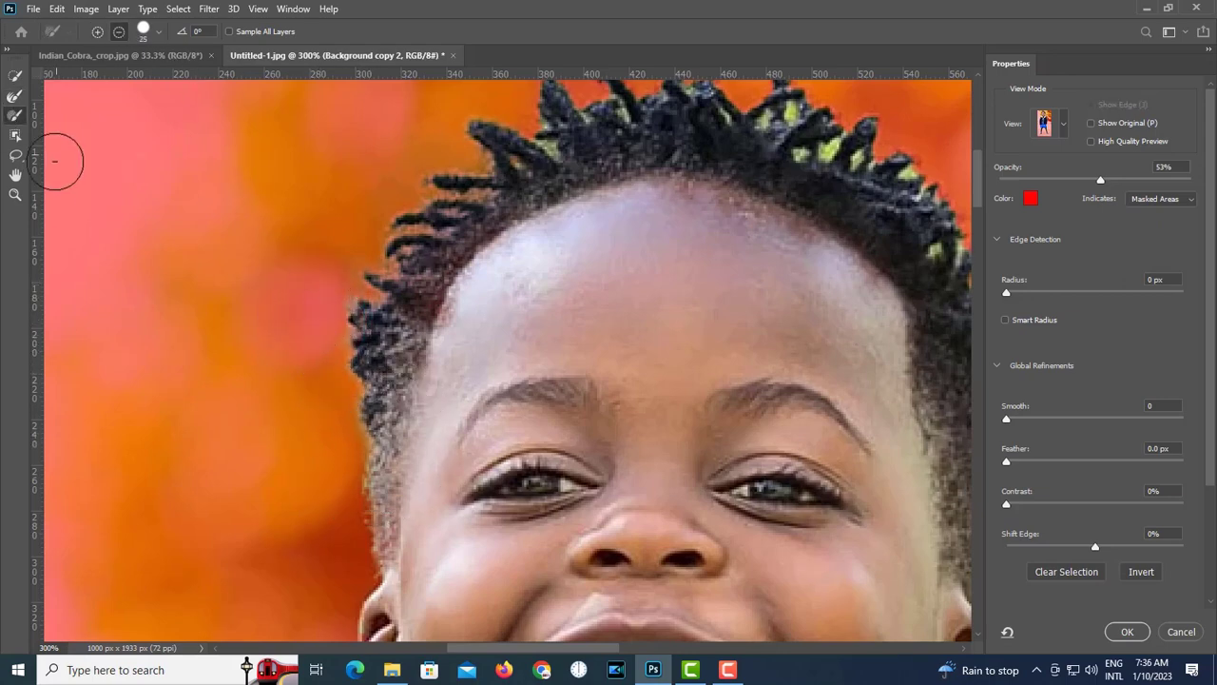
- Refine the remaining hair edges along the top and right side of the head with the Refine Edge Brush at size 20
{"action": "key", "text": "r"}
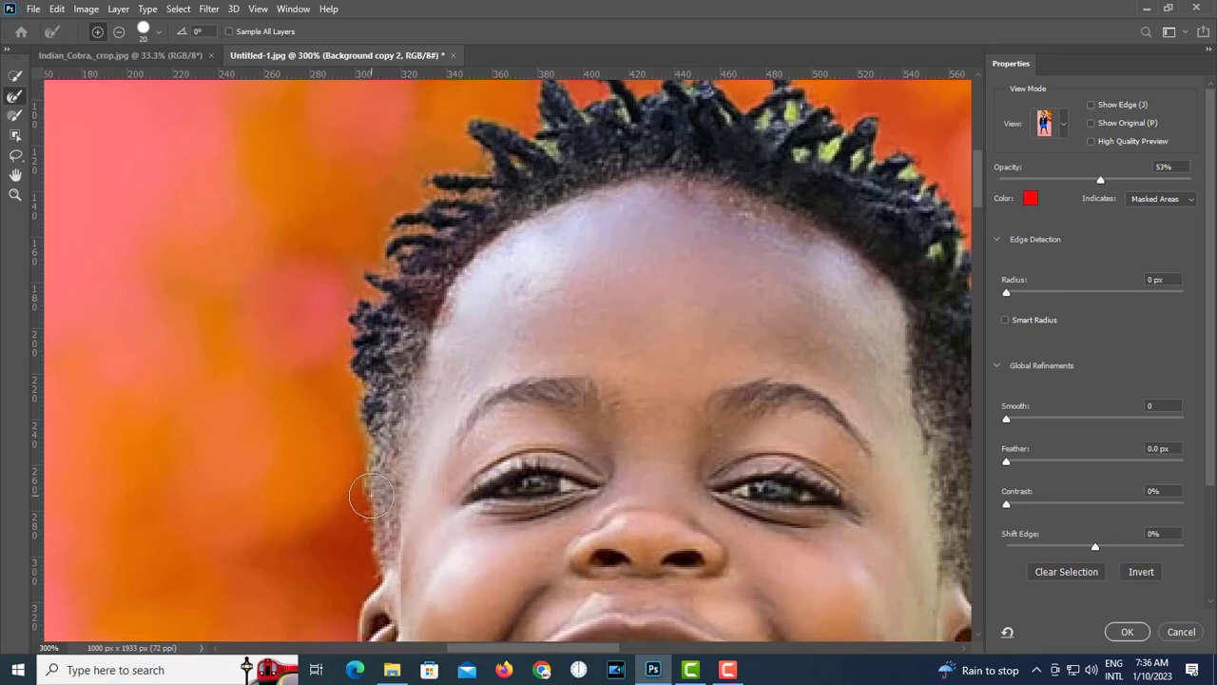
{"action": "scroll", "coordinate": [437, 267], "scroll_direction": "up", "scroll_amount": 3}
{"action": "scroll", "coordinate": [437, 266], "scroll_direction": "right", "scroll_amount": 1}
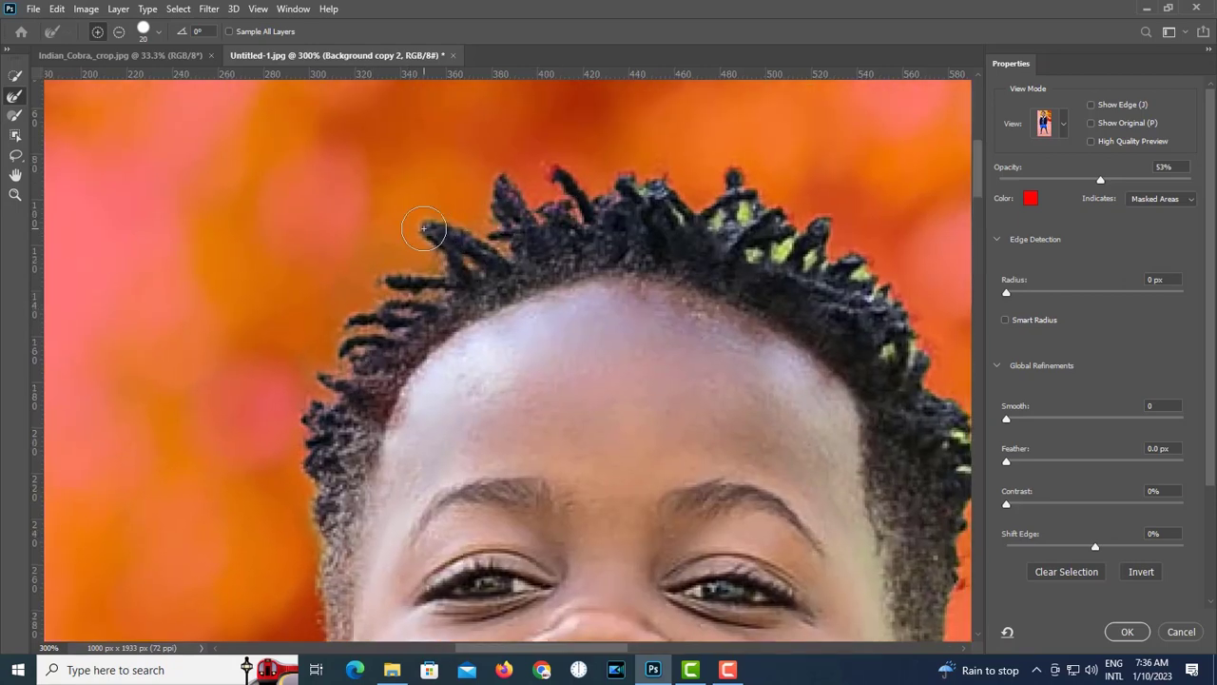
{"action": "scroll", "coordinate": [634, 250], "scroll_direction": "right", "scroll_amount": 2}
{"action": "scroll", "coordinate": [635, 250], "scroll_direction": "up", "scroll_amount": 1}
{"action": "scroll", "coordinate": [668, 273], "scroll_direction": "down", "scroll_amount": 3}
{"action": "scroll", "coordinate": [709, 350], "scroll_direction": "right", "scroll_amount": 2}
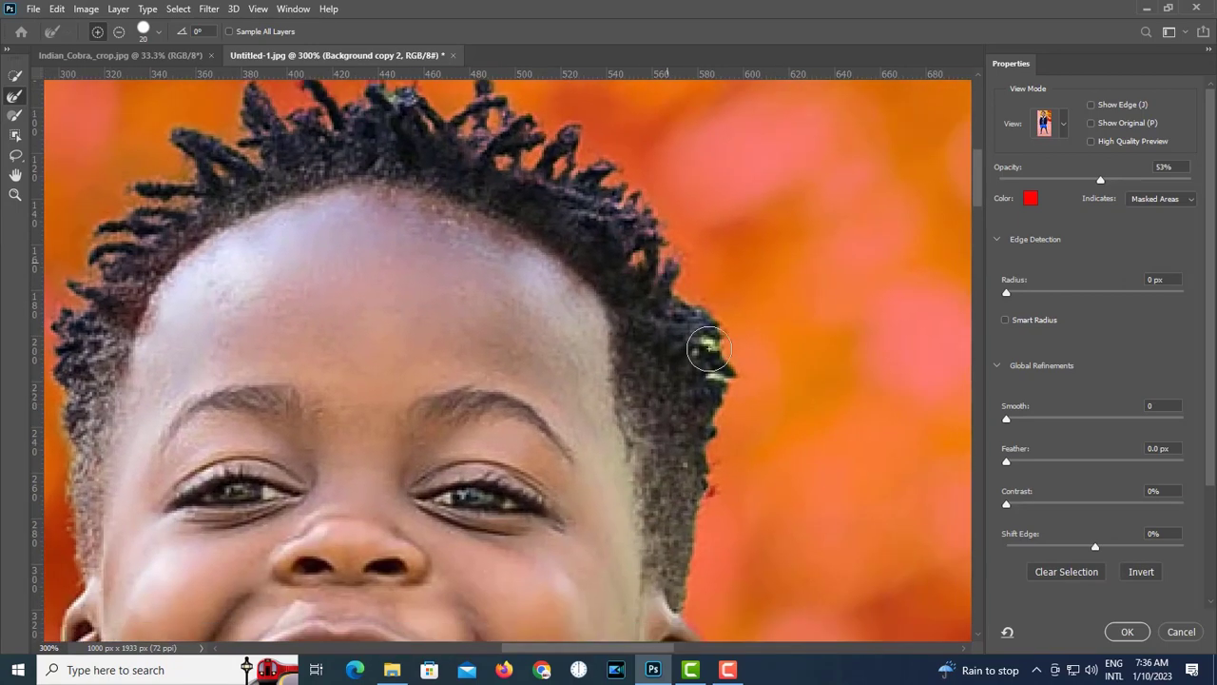
{"action": "scroll", "coordinate": [683, 298], "scroll_direction": "down", "scroll_amount": 4}
{"action": "scroll", "coordinate": [646, 404], "scroll_direction": "right", "scroll_amount": 1}
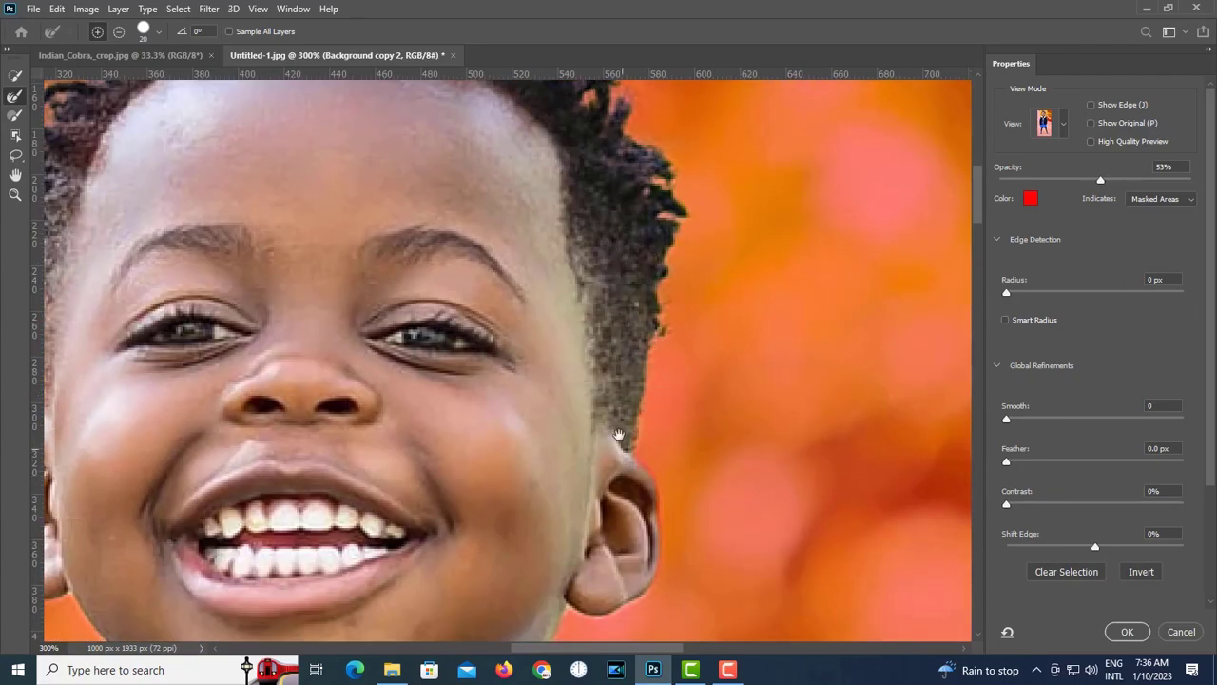
{"action": "scroll", "coordinate": [618, 435], "scroll_direction": "down", "scroll_amount": 2}
- Subtract the white gap between the legs of the blue shorts from the selection with a size 3 brush
{"action": "scroll", "coordinate": [736, 336], "scroll_direction": "down", "scroll_amount": 10}
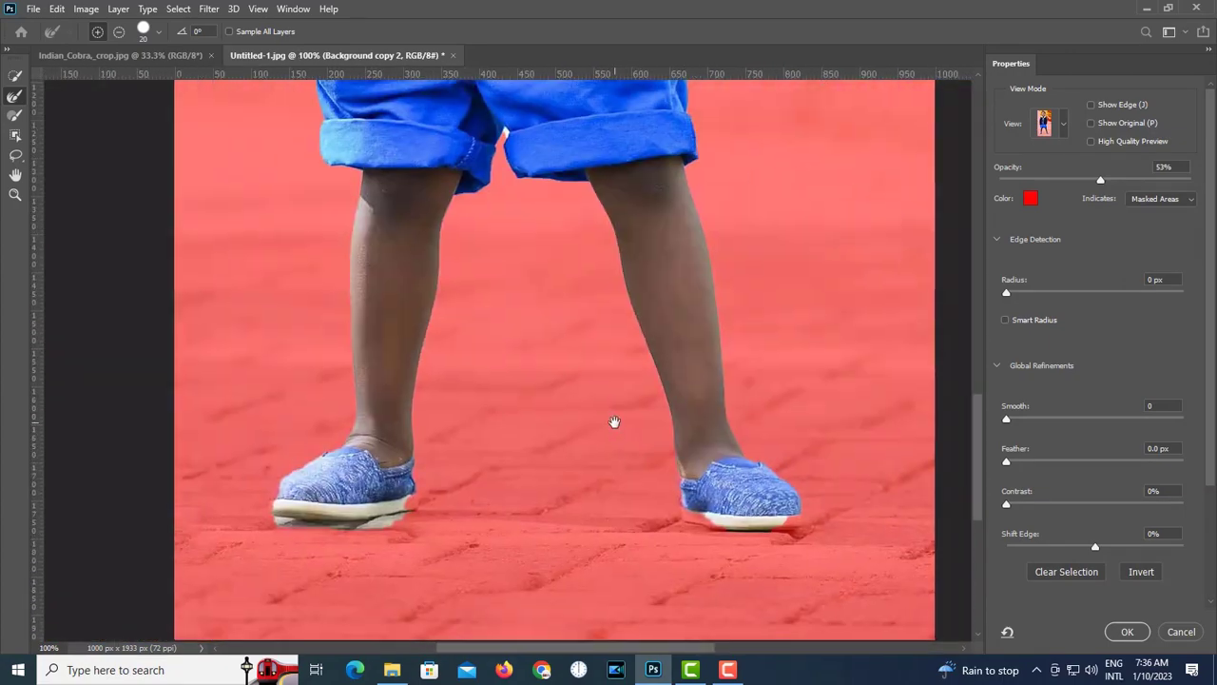
{"action": "scroll", "coordinate": [386, 475], "scroll_direction": "up", "scroll_amount": 2}
{"action": "scroll", "coordinate": [428, 481], "scroll_direction": "down", "scroll_amount": 4}
{"action": "left_click_drag", "start_coordinate": [611, 451], "coordinate": [623, 582]}
{"action": "scroll", "coordinate": [534, 459], "scroll_direction": "up", "scroll_amount": 4}
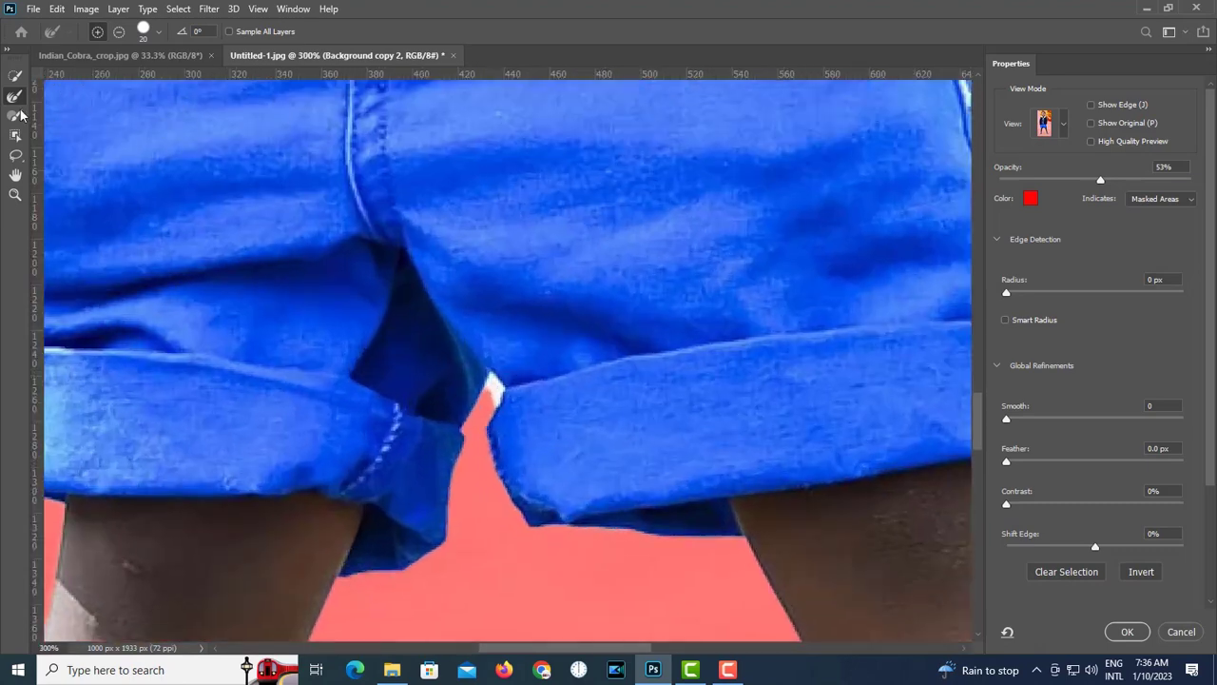
{"action": "left_click", "coordinate": [16, 115]}
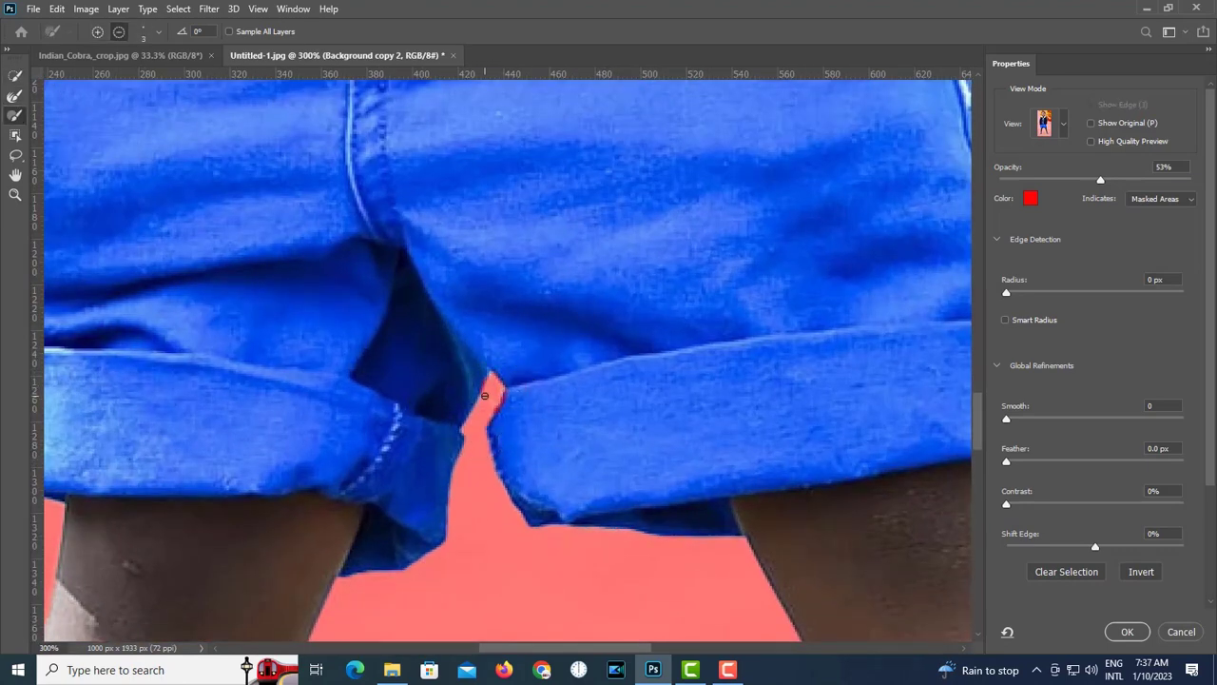
- Output the refined selection as a layer mask on Background copy 2
{"action": "scroll", "coordinate": [582, 346], "scroll_direction": "down", "scroll_amount": 5}
{"action": "scroll", "coordinate": [1129, 525], "scroll_direction": "down", "scroll_amount": 5}
{"action": "left_click", "coordinate": [1123, 562]}
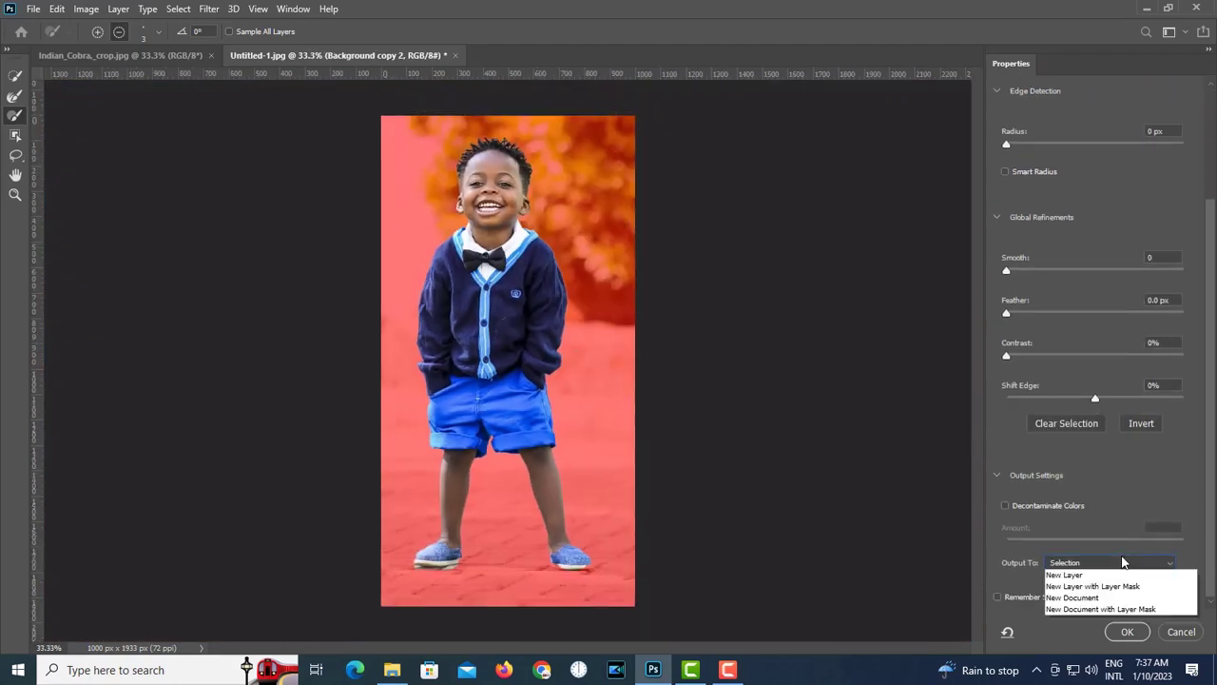
{"action": "left_click", "coordinate": [1065, 587]}
{"action": "left_click", "coordinate": [1111, 633]}
- Create a new document named Big Cobra, 15 by 21 centimeters at 300 pixels per inch
{"action": "left_click", "coordinate": [32, 8]}
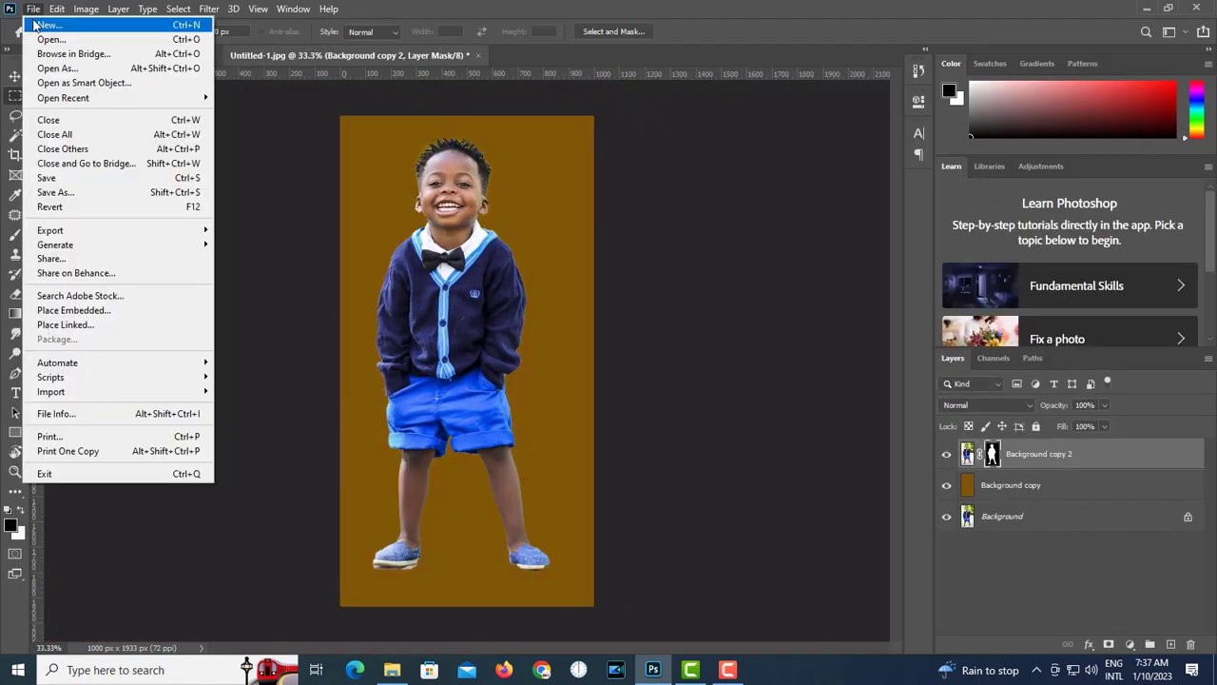
{"action": "left_click", "coordinate": [38, 18]}
{"action": "type", "text": "Big Cobra"}
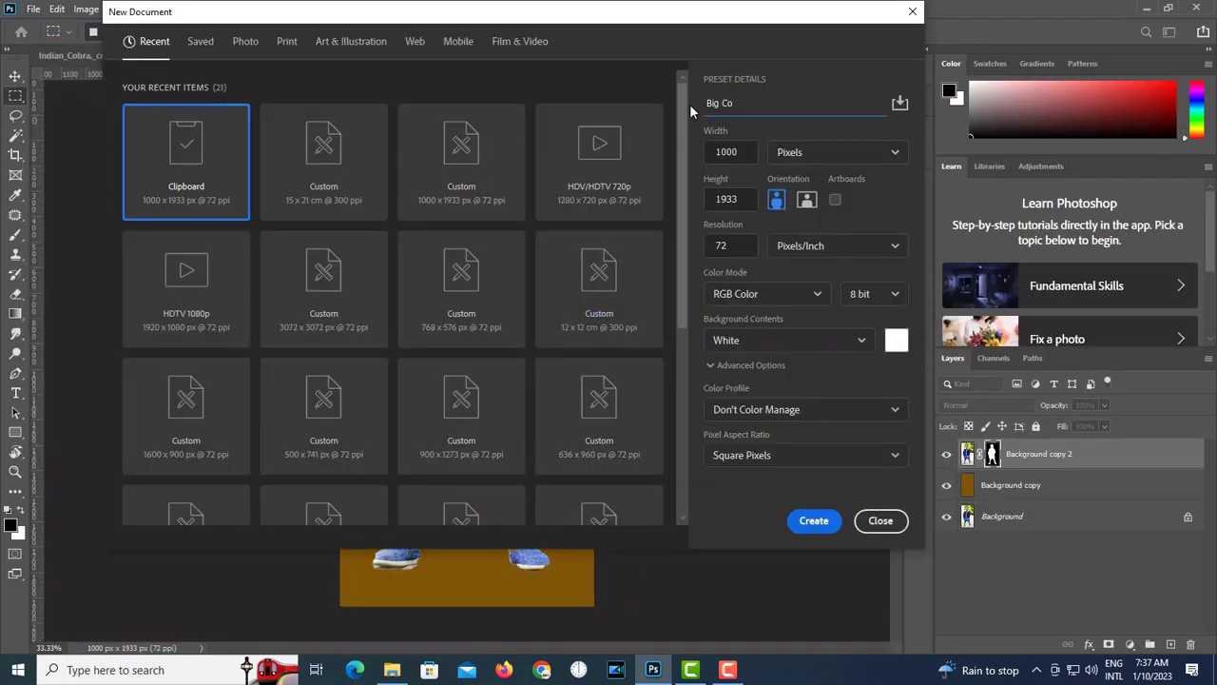
{"action": "left_click", "coordinate": [822, 157]}
{"action": "left_click", "coordinate": [803, 199]}
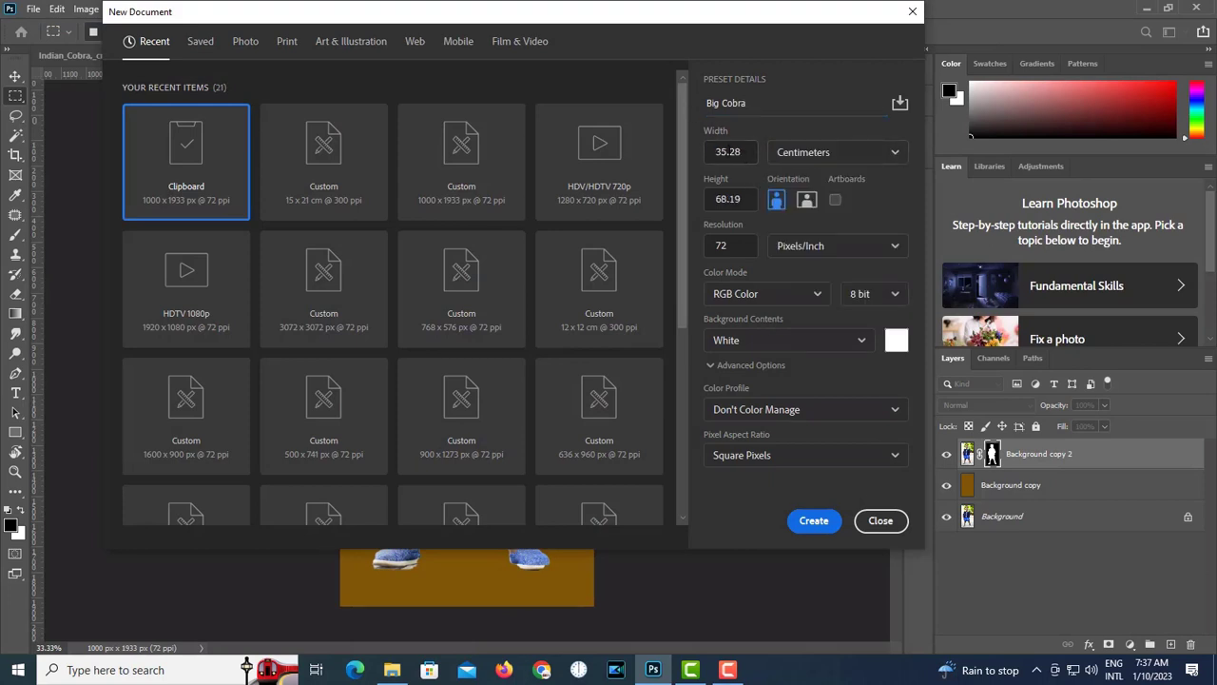
{"action": "type", "text": "15"}
{"action": "key", "text": "Tab"}
{"action": "type", "text": "21300"}
{"action": "key", "text": "Return"}
- Bring the cut-out boy and the cobra photo into the Big Cobra document, with the cobra layer beneath the boy
{"action": "left_click_drag", "start_coordinate": [356, 54], "coordinate": [343, 261]}
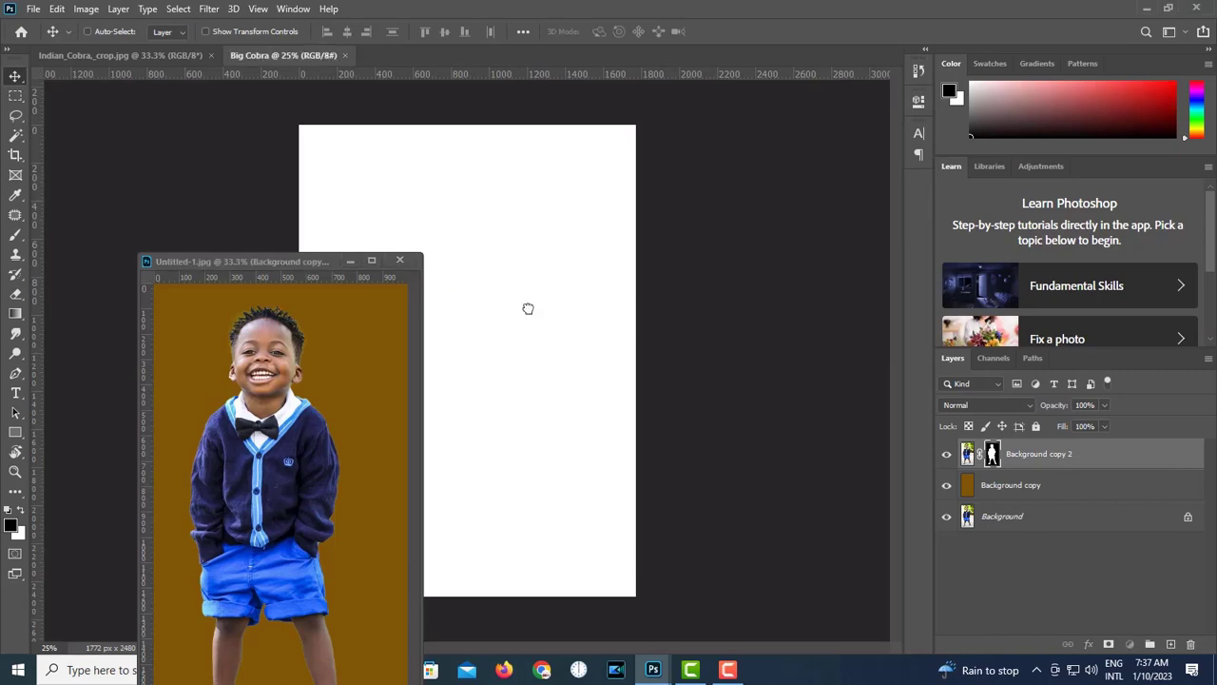
{"action": "left_click_drag", "start_coordinate": [527, 308], "coordinate": [494, 242]}
{"action": "left_click", "coordinate": [157, 54]}
{"action": "left_click_drag", "start_coordinate": [1133, 488], "coordinate": [1131, 498]}
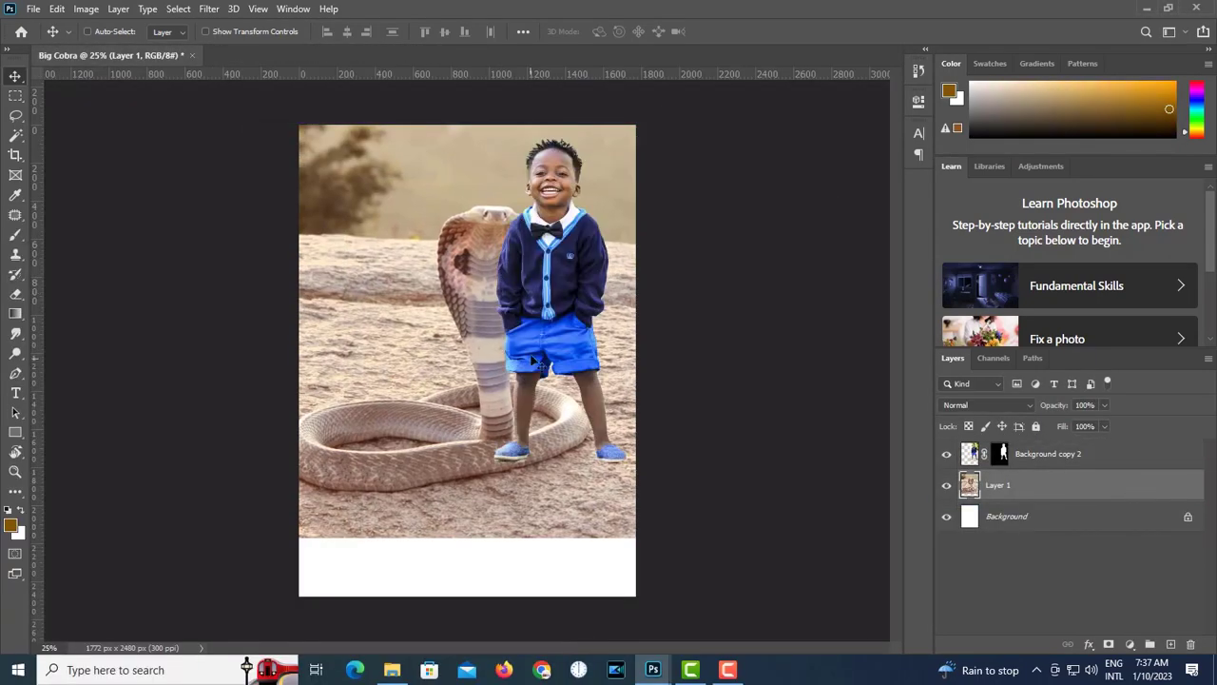
- Move the boy to the left of the cobra and align the cobra photo with the canvas's top edge and vertical center
{"action": "left_click", "coordinate": [1067, 459]}
{"action": "left_click_drag", "start_coordinate": [563, 314], "coordinate": [437, 369]}
{"action": "left_click", "coordinate": [1005, 492]}
{"action": "left_click_drag", "start_coordinate": [527, 387], "coordinate": [538, 385]}
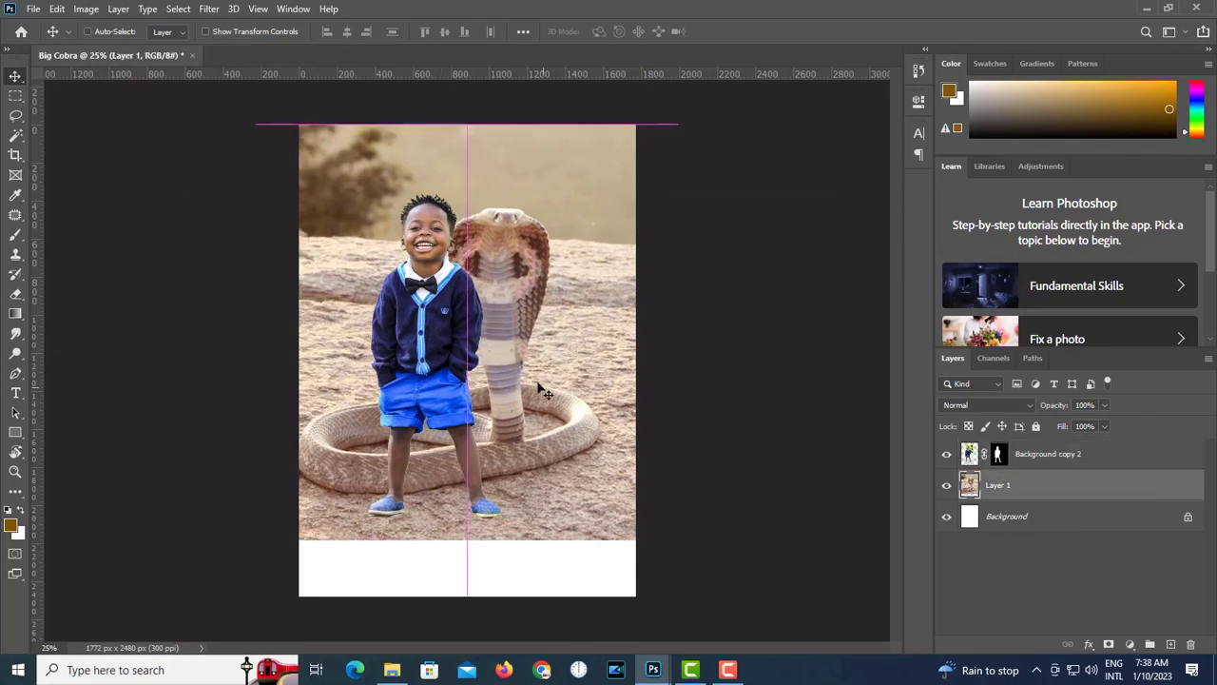
- Scale and reposition the cobra photo with Free Transform until it fills the whole canvas
{"action": "key", "text": "ctrl+t"}
{"action": "key", "text": "ctrl+minus"}
{"action": "left_click_drag", "start_coordinate": [608, 479], "coordinate": [634, 505]}
{"action": "left_click_drag", "start_coordinate": [563, 465], "coordinate": [564, 478]}
{"action": "left_click_drag", "start_coordinate": [480, 215], "coordinate": [478, 200]}
{"action": "key", "text": "Return"}
{"action": "key", "text": "ctrl+plus"}
- With the boy's layer hidden, select the cobra on Layer 1 using Select Subject and open it in Select and Mask
{"action": "left_click", "coordinate": [1047, 461]}
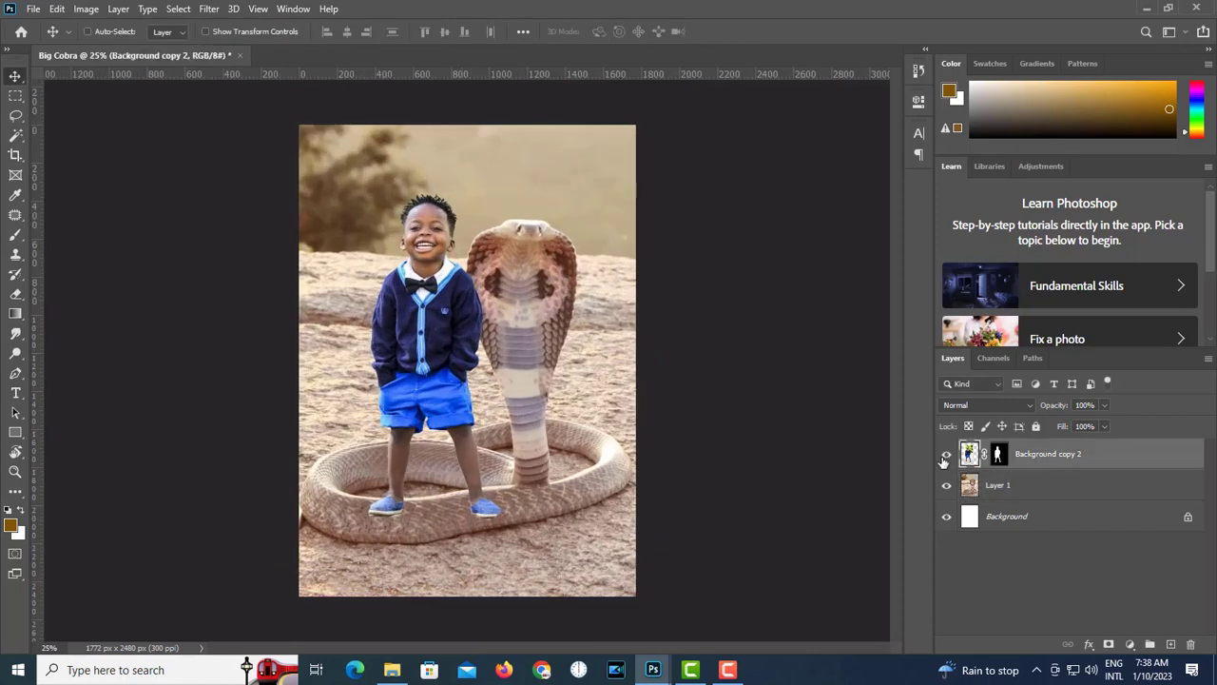
{"action": "left_click", "coordinate": [946, 454]}
{"action": "left_click", "coordinate": [1107, 489]}
{"action": "left_click", "coordinate": [178, 8]}
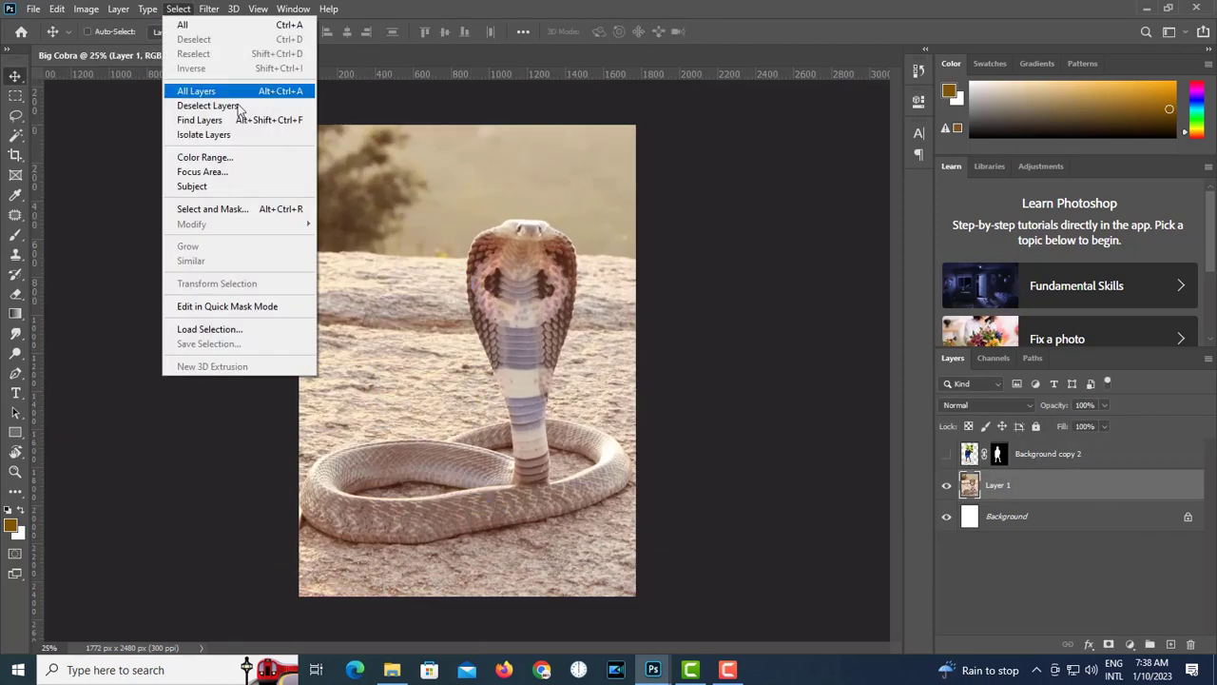
{"action": "left_click", "coordinate": [249, 186]}
{"action": "left_click", "coordinate": [15, 96]}
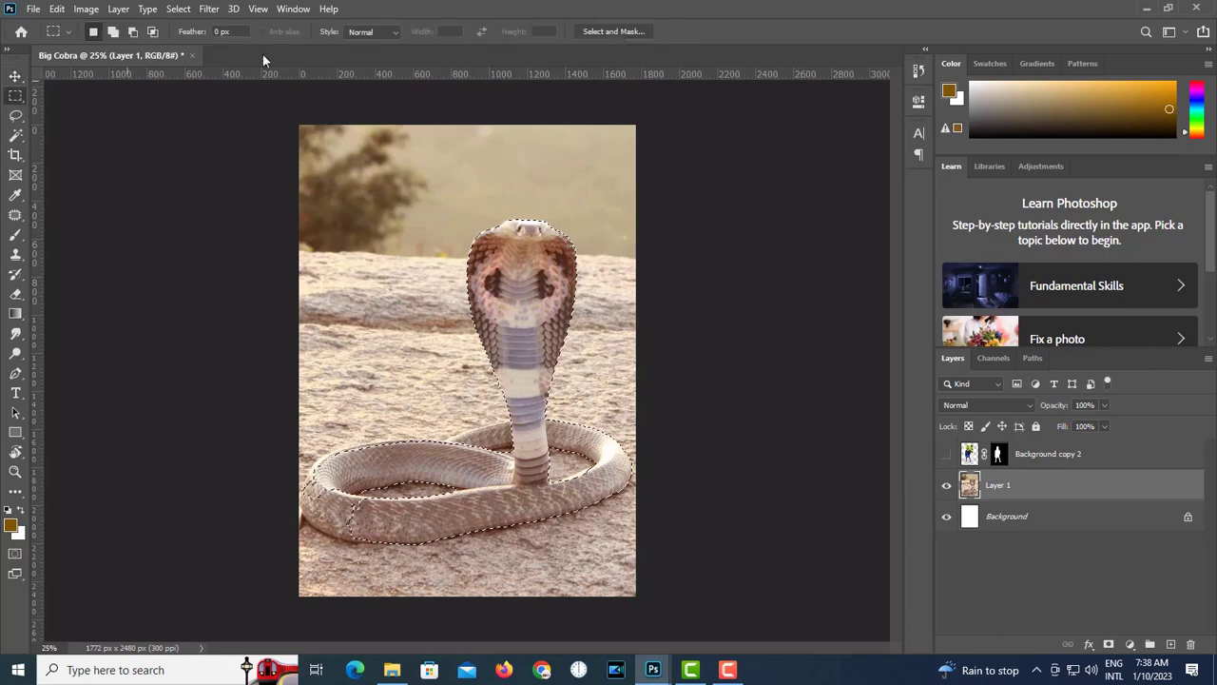
{"action": "left_click", "coordinate": [616, 32]}
- Add the missing left edge of the cobra's hood to the selection with a size 5 brush
{"action": "key", "text": "ctrl+plus"}
{"action": "left_click", "coordinate": [558, 263], "text": "ctrl"}
{"action": "left_click", "coordinate": [558, 263], "text": "ctrl"}
{"action": "left_click", "coordinate": [534, 289], "text": "ctrl"}
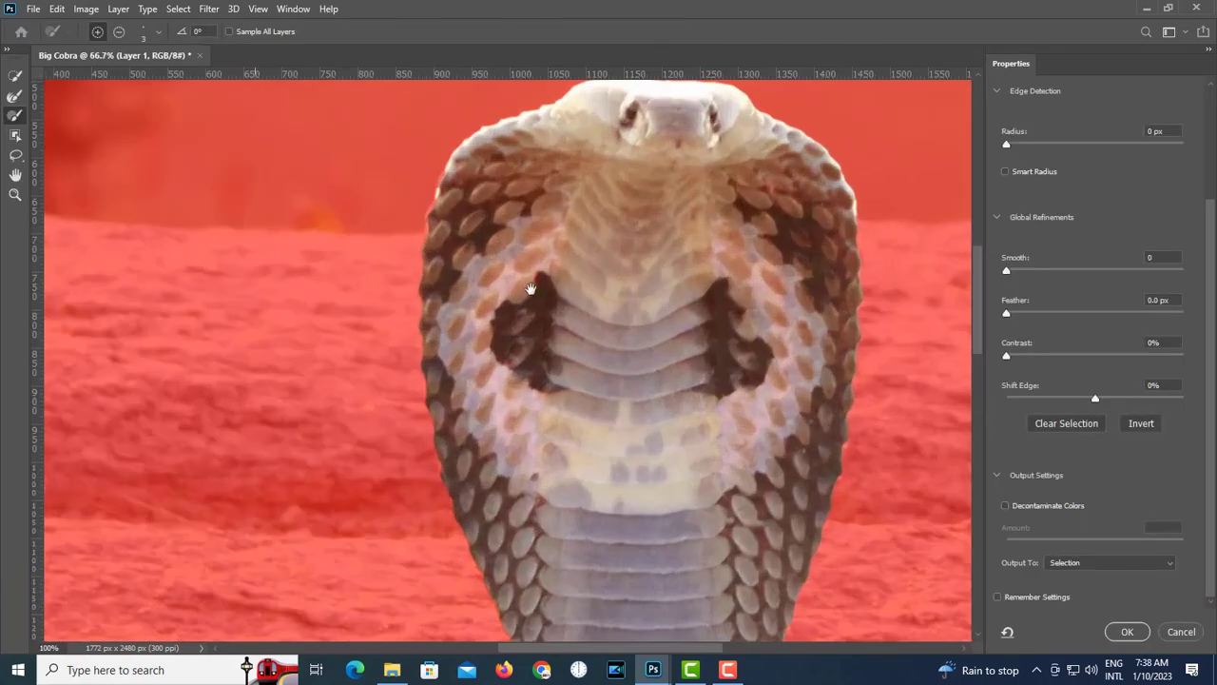
{"action": "left_click", "coordinate": [448, 192], "text": "ctrl"}
{"action": "left_click", "coordinate": [449, 192], "text": "ctrl"}
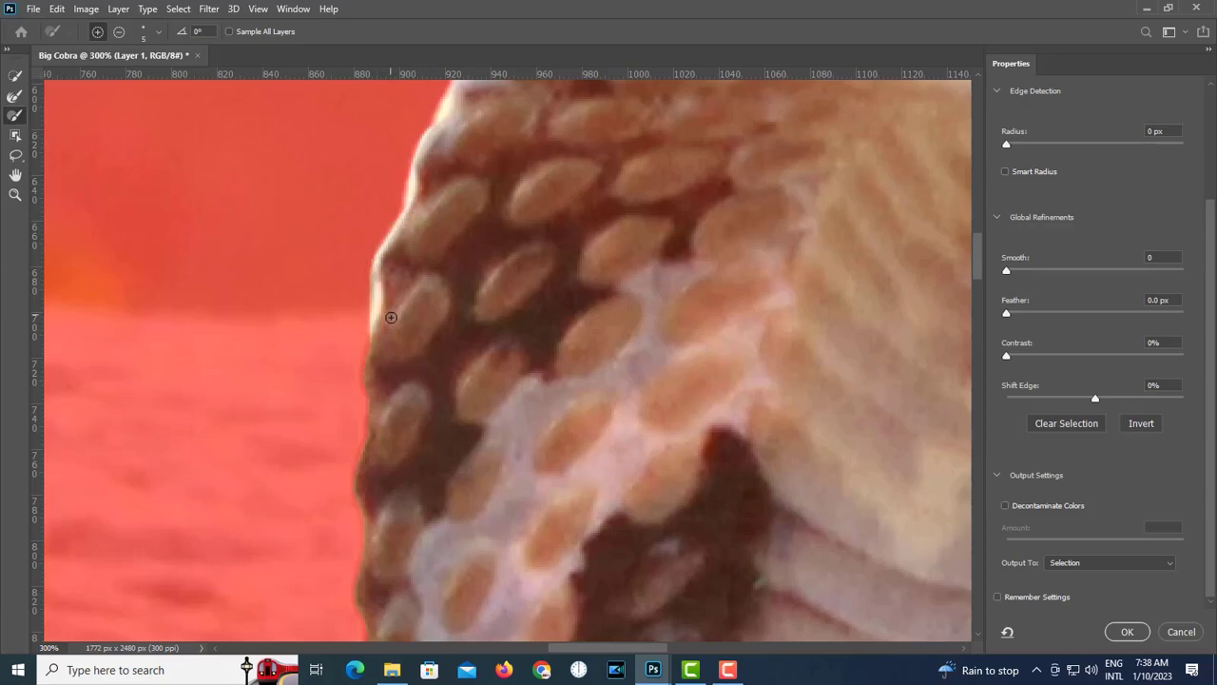
{"action": "left_click_drag", "start_coordinate": [387, 328], "coordinate": [447, 240]}
- Add the rear coil behind the cobra's neck to the selection, outlining its edge and filling it with a size 40 brush
{"action": "left_click_drag", "start_coordinate": [432, 418], "coordinate": [629, 152]}
{"action": "left_click", "coordinate": [636, 353], "text": "alt"}
{"action": "left_click", "coordinate": [636, 353], "text": "alt"}
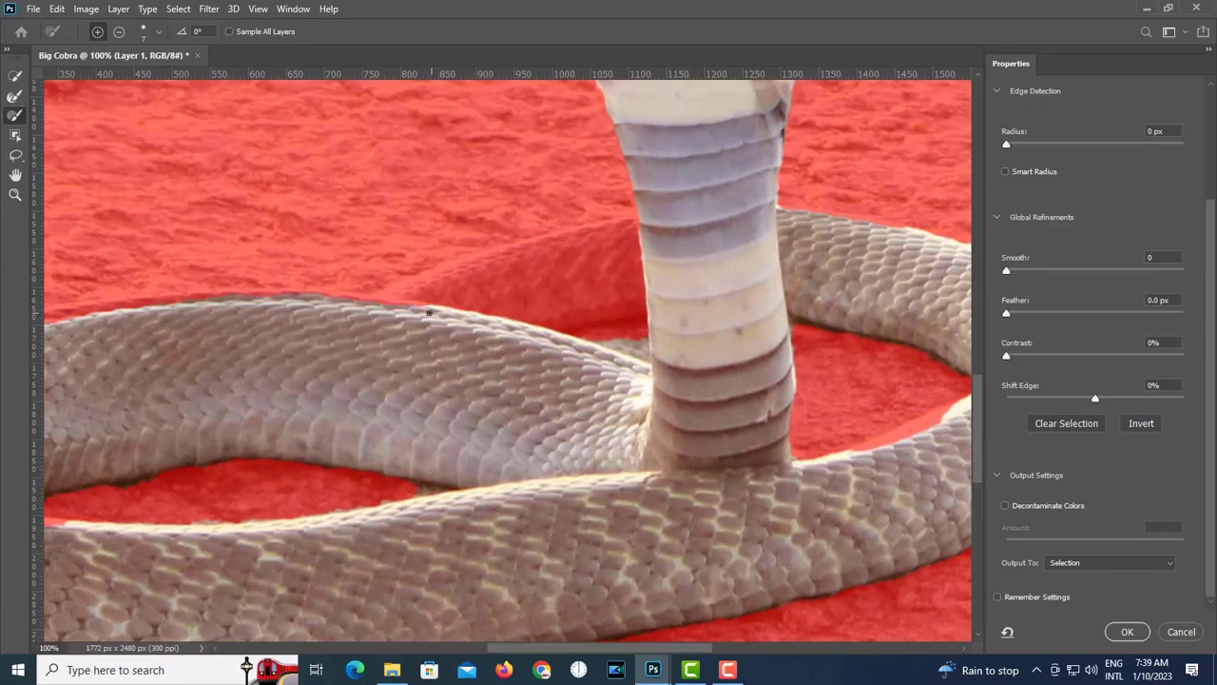
{"action": "mouse_move", "coordinate": [502, 326]}
{"action": "left_mouse_down"}
{"action": "mouse_move", "coordinate": [682, 289]}
{"action": "mouse_move", "coordinate": [599, 319]}
{"action": "mouse_move", "coordinate": [659, 283]}
{"action": "mouse_move", "coordinate": [611, 293]}
{"action": "mouse_move", "coordinate": [612, 257]}
{"action": "mouse_move", "coordinate": [651, 268]}
{"action": "left_mouse_up"}
{"action": "key", "text": "bracketright"}
{"action": "key", "text": "bracketright"}
{"action": "left_click_drag", "start_coordinate": [550, 259], "coordinate": [372, 293]}
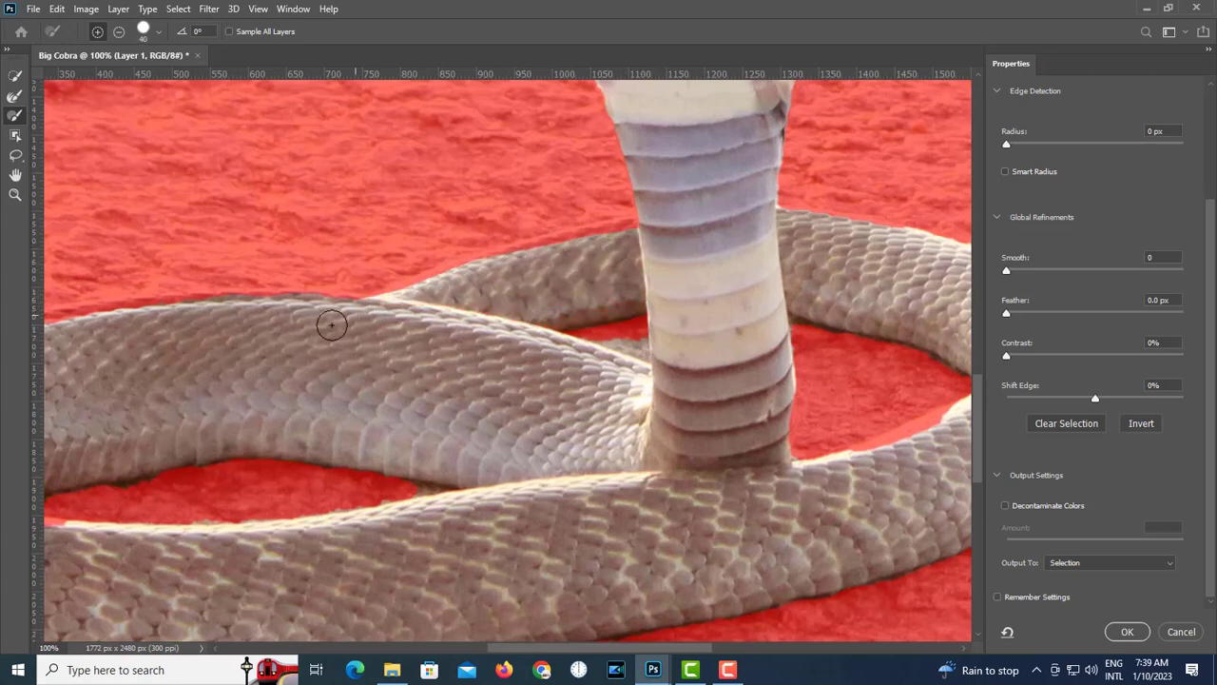
- Paint in the selection edge where the rear coil meets the front coil, using a size 10 brush
{"action": "left_click", "coordinate": [385, 304], "text": "ctrl"}
{"action": "left_click", "coordinate": [385, 303], "text": "ctrl"}
{"action": "left_click_drag", "start_coordinate": [523, 275], "coordinate": [489, 297]}
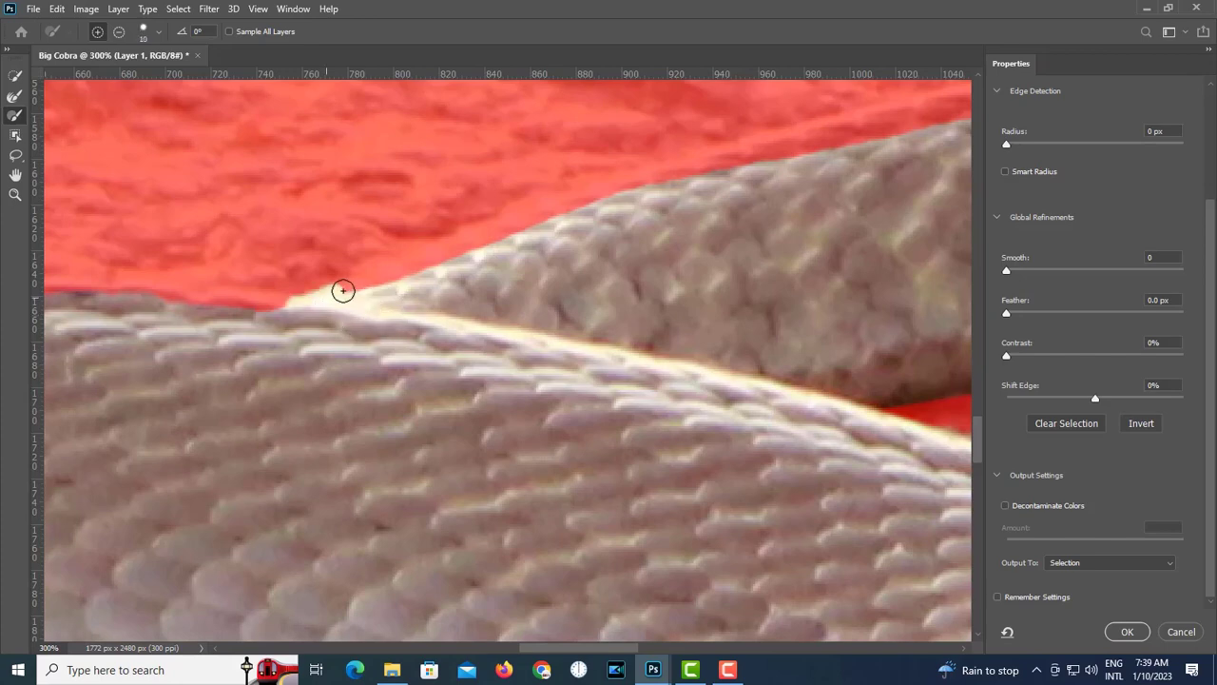
{"action": "mouse_move", "coordinate": [343, 290]}
{"action": "left_mouse_down"}
{"action": "mouse_move", "coordinate": [655, 178]}
{"action": "mouse_move", "coordinate": [786, 150]}
{"action": "mouse_move", "coordinate": [622, 306]}
{"action": "left_mouse_up"}
{"action": "mouse_move", "coordinate": [545, 321]}
{"action": "left_mouse_down"}
{"action": "mouse_move", "coordinate": [877, 244]}
{"action": "mouse_move", "coordinate": [888, 261]}
{"action": "mouse_move", "coordinate": [624, 317]}
{"action": "left_mouse_up"}
- Lower the overlay opacity to 28% and add the missing upper edge of the cobra's left coil to the selection
{"action": "left_click", "coordinate": [507, 424], "text": "alt"}
{"action": "left_click_drag", "start_coordinate": [205, 485], "coordinate": [605, 367]}
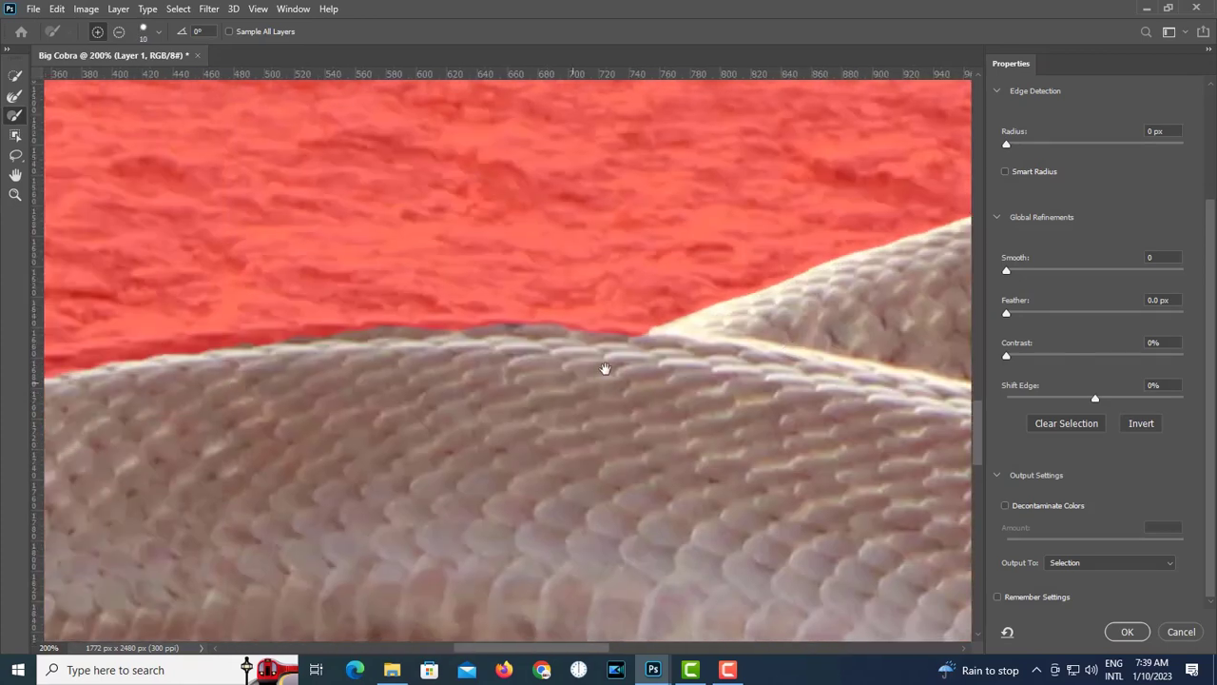
{"action": "scroll", "coordinate": [1086, 148], "scroll_direction": "up", "scroll_amount": 2}
{"action": "left_click_drag", "start_coordinate": [1103, 105], "coordinate": [1051, 106]}
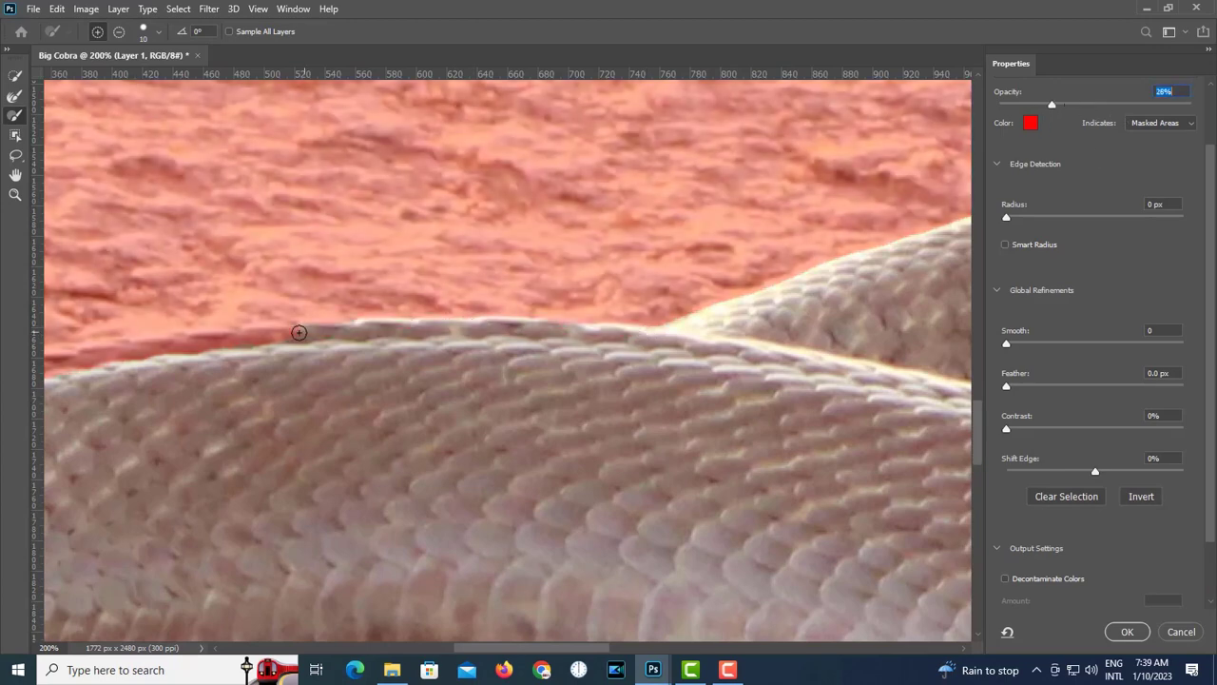
{"action": "left_click_drag", "start_coordinate": [255, 332], "coordinate": [543, 383]}
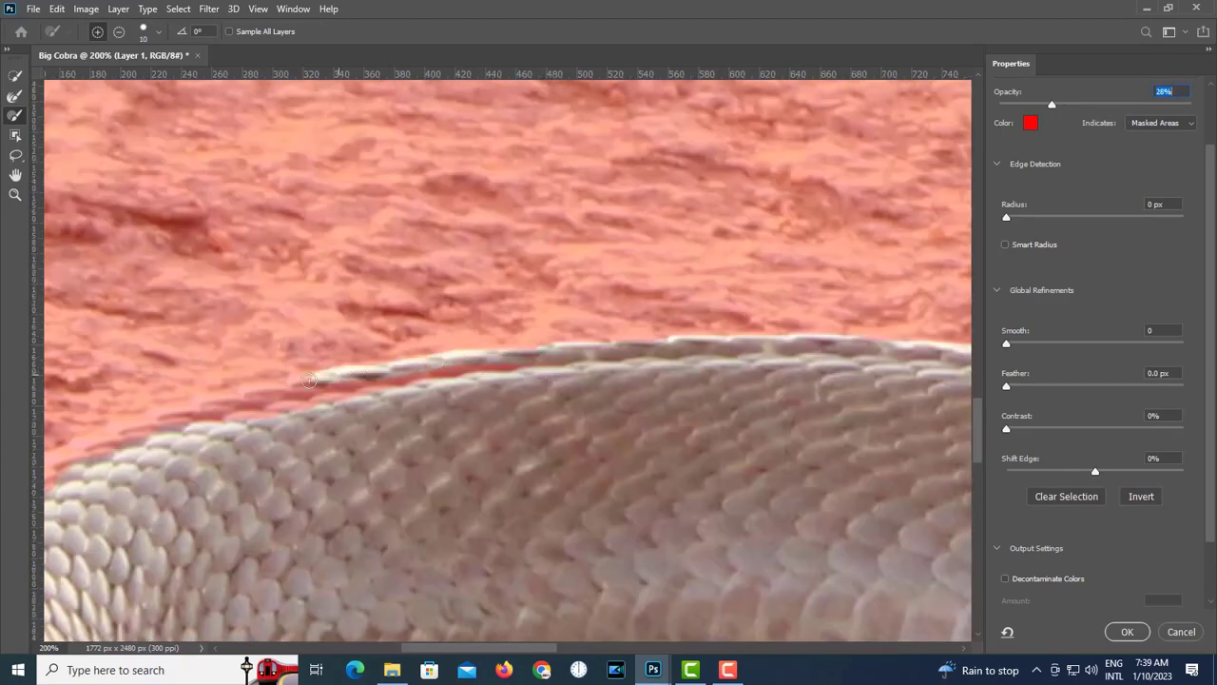
{"action": "left_click_drag", "start_coordinate": [309, 381], "coordinate": [390, 390]}
{"action": "left_click_drag", "start_coordinate": [266, 414], "coordinate": [553, 311]}
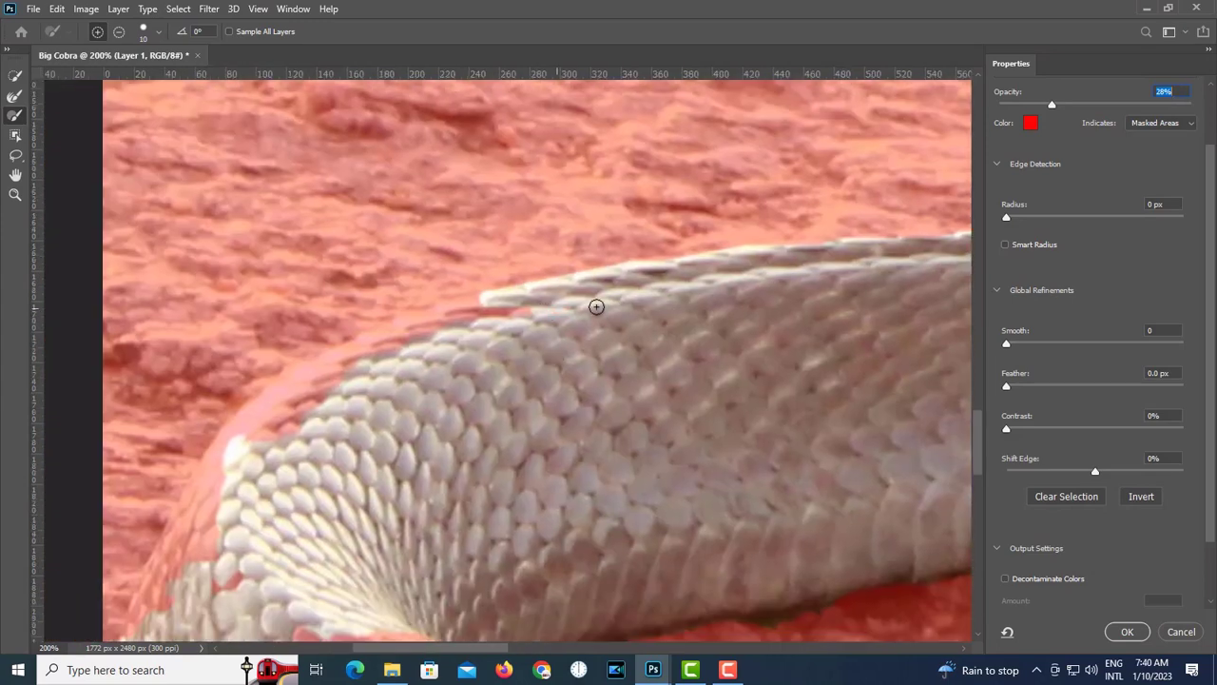
{"action": "mouse_move", "coordinate": [460, 340]}
{"action": "left_mouse_down"}
{"action": "mouse_move", "coordinate": [465, 348]}
{"action": "mouse_move", "coordinate": [482, 315]}
{"action": "left_mouse_up"}
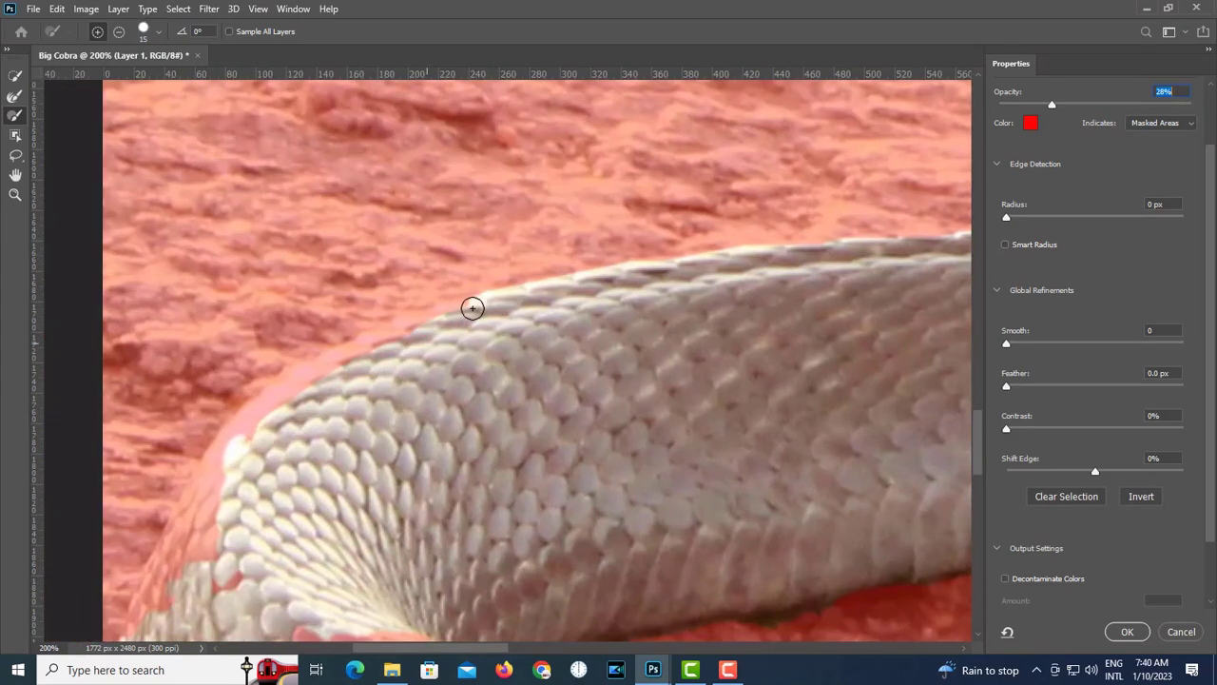
- Add the outer edge of the coil's far-left bend to the selection with a size 15 brush
{"action": "mouse_move", "coordinate": [398, 333]}
{"action": "left_mouse_down"}
{"action": "mouse_move", "coordinate": [238, 420]}
{"action": "mouse_move", "coordinate": [381, 211]}
{"action": "mouse_move", "coordinate": [332, 231]}
{"action": "mouse_move", "coordinate": [288, 310]}
{"action": "mouse_move", "coordinate": [301, 278]}
{"action": "left_mouse_up"}
{"action": "mouse_move", "coordinate": [271, 342]}
{"action": "left_mouse_down"}
{"action": "mouse_move", "coordinate": [232, 411]}
{"action": "mouse_move", "coordinate": [218, 476]}
{"action": "mouse_move", "coordinate": [250, 397]}
{"action": "left_mouse_up"}
{"action": "left_click_drag", "start_coordinate": [271, 332], "coordinate": [321, 238]}
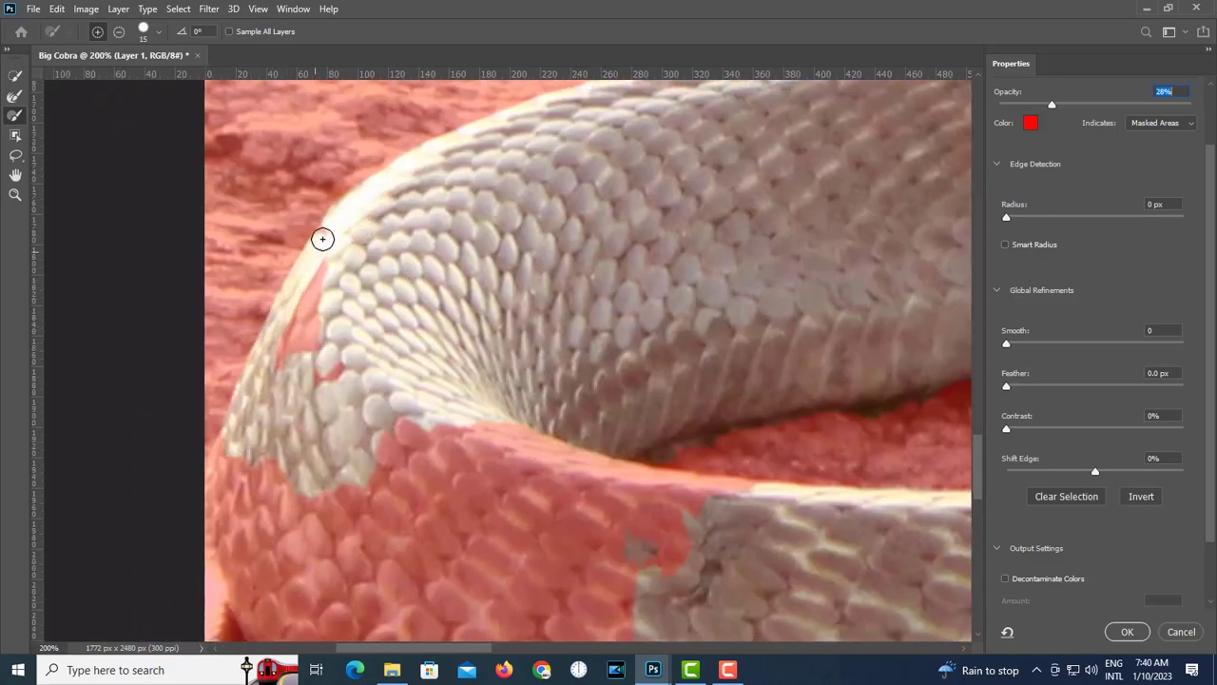
{"action": "mouse_move", "coordinate": [343, 389]}
{"action": "left_mouse_down"}
{"action": "mouse_move", "coordinate": [399, 307]}
{"action": "mouse_move", "coordinate": [386, 177]}
{"action": "mouse_move", "coordinate": [345, 277]}
{"action": "left_mouse_up"}
{"action": "left_click_drag", "start_coordinate": [296, 408], "coordinate": [334, 310]}
{"action": "mouse_move", "coordinate": [328, 271]}
{"action": "left_mouse_down"}
{"action": "mouse_move", "coordinate": [305, 340]}
{"action": "mouse_move", "coordinate": [350, 286]}
{"action": "mouse_move", "coordinate": [355, 369]}
{"action": "mouse_move", "coordinate": [303, 424]}
{"action": "mouse_move", "coordinate": [309, 470]}
{"action": "mouse_move", "coordinate": [320, 418]}
{"action": "left_mouse_up"}
- Fill the missing front part of the left coil into the selection, enlarging the brush to size 50
{"action": "scroll", "coordinate": [386, 380], "scroll_direction": "down", "scroll_amount": 1}
{"action": "key", "text": "bracketright"}
{"action": "key", "text": "bracketright"}
{"action": "key", "text": "bracketright"}
{"action": "key", "text": "bracketright"}
{"action": "key", "text": "bracketright"}
{"action": "key", "text": "bracketright"}
{"action": "key", "text": "bracketright"}
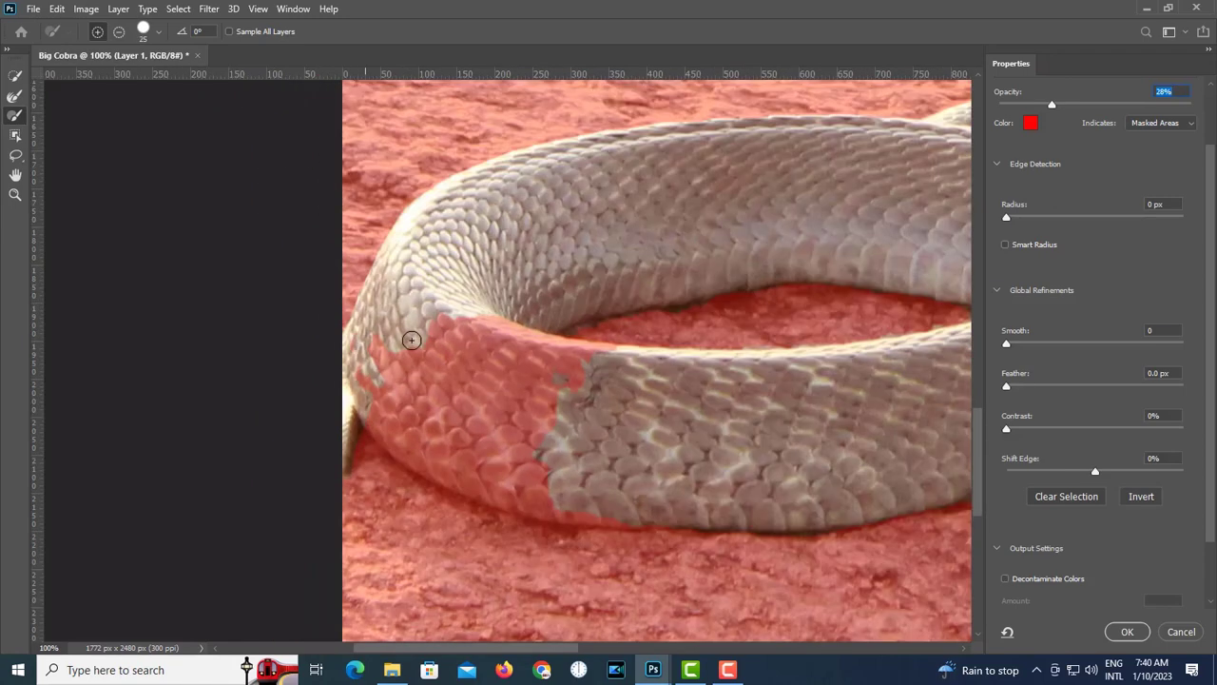
{"action": "mouse_move", "coordinate": [369, 327]}
{"action": "left_mouse_down"}
{"action": "mouse_move", "coordinate": [452, 322]}
{"action": "mouse_move", "coordinate": [572, 351]}
{"action": "mouse_move", "coordinate": [481, 323]}
{"action": "mouse_move", "coordinate": [575, 393]}
{"action": "mouse_move", "coordinate": [594, 444]}
{"action": "mouse_move", "coordinate": [573, 473]}
{"action": "mouse_move", "coordinate": [371, 386]}
{"action": "mouse_move", "coordinate": [435, 408]}
{"action": "mouse_move", "coordinate": [409, 440]}
{"action": "mouse_move", "coordinate": [539, 495]}
{"action": "left_mouse_up"}
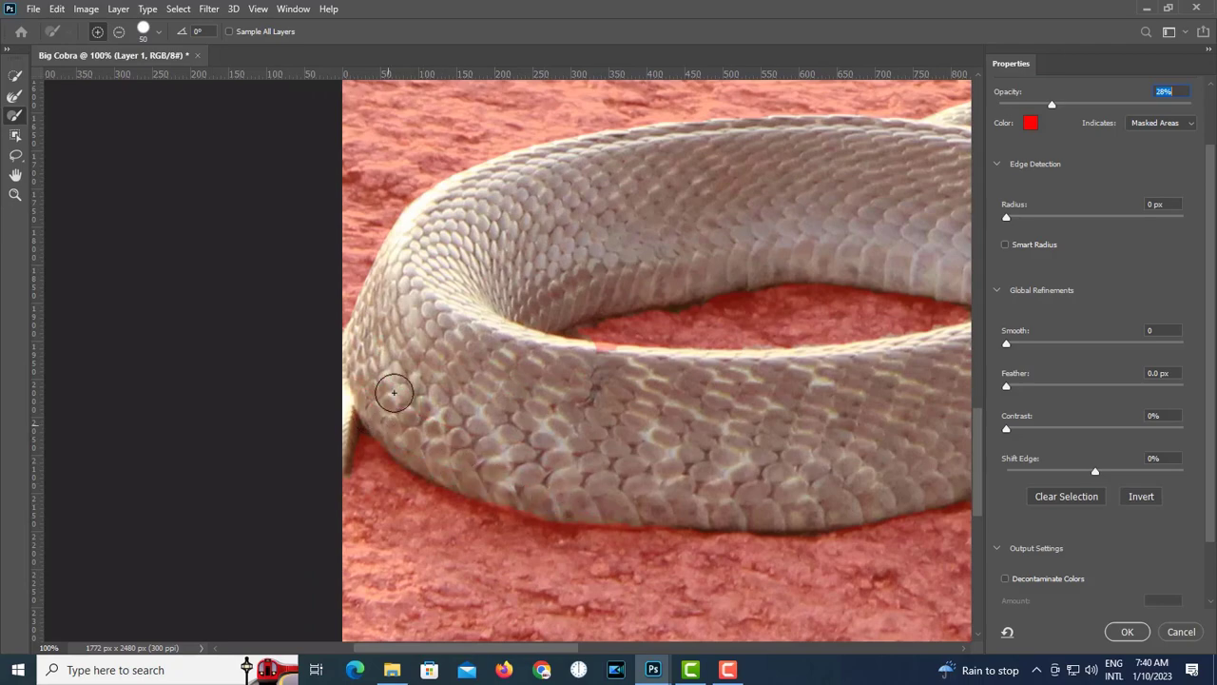
- Subtract the leftover ground along the inside of the left coil from the selection with a size 9 brush
{"action": "scroll", "coordinate": [541, 459], "scroll_direction": "right", "scroll_amount": 3}
{"action": "scroll", "coordinate": [343, 292], "scroll_direction": "left", "scroll_amount": 2}
{"action": "scroll", "coordinate": [343, 292], "scroll_direction": "up", "scroll_amount": 1}
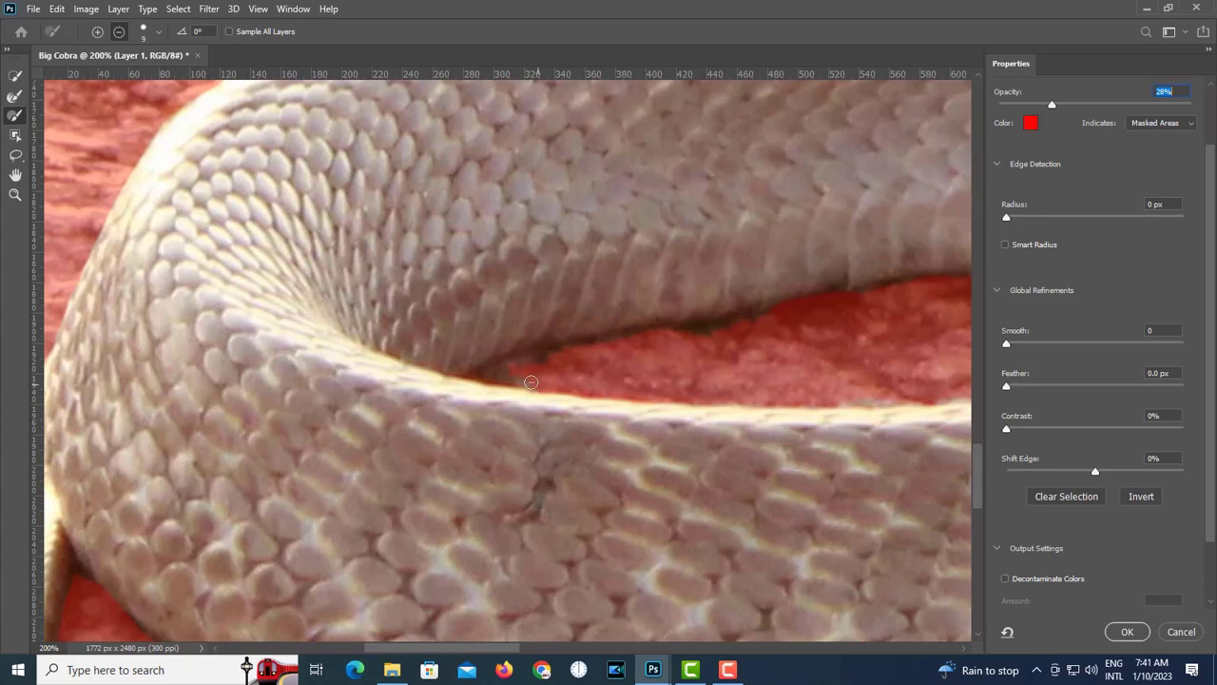
{"action": "scroll", "coordinate": [731, 329], "scroll_direction": "right", "scroll_amount": 4}
{"action": "scroll", "coordinate": [574, 368], "scroll_direction": "up", "scroll_amount": 1}
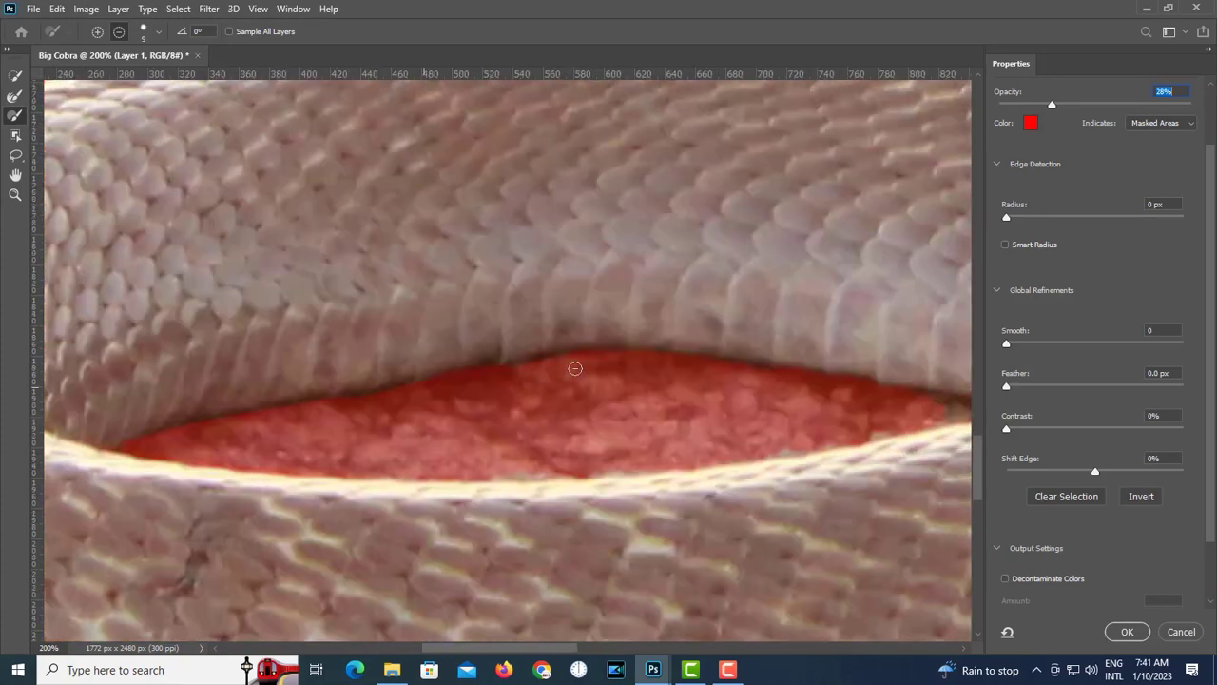
{"action": "scroll", "coordinate": [667, 366], "scroll_direction": "right", "scroll_amount": 2}
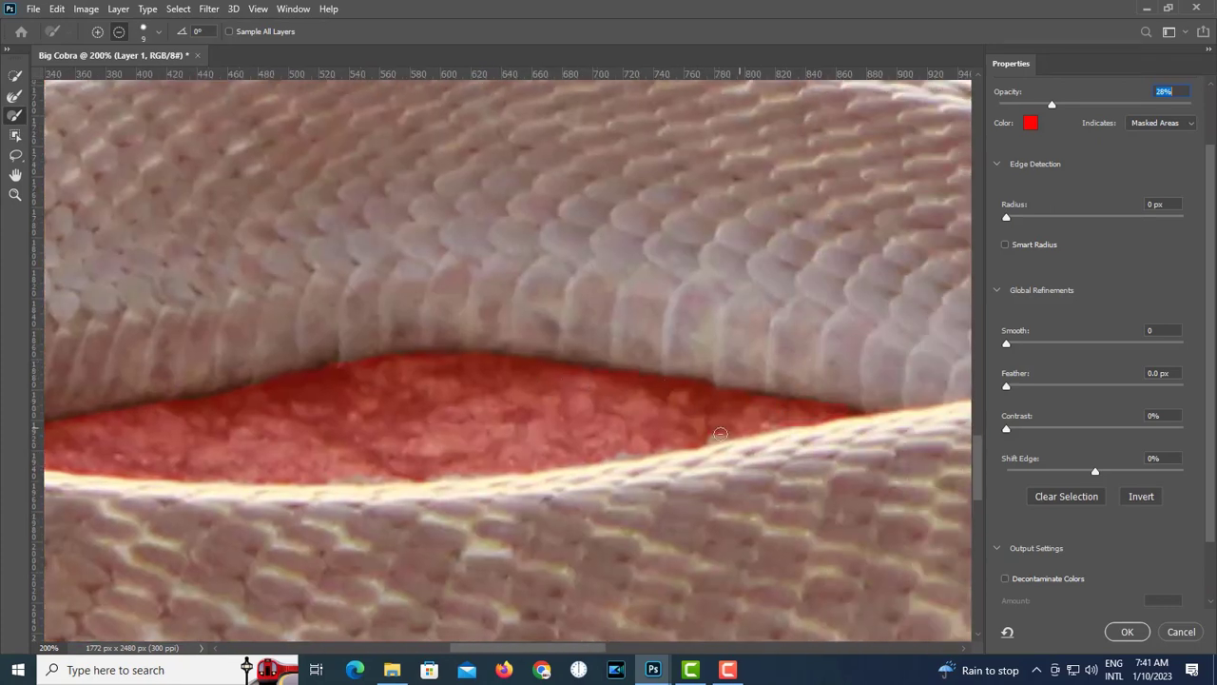
{"action": "left_click_drag", "start_coordinate": [373, 474], "coordinate": [319, 474]}
{"action": "left_click_drag", "start_coordinate": [941, 479], "coordinate": [535, 482]}
- Subtract the wedge of ground between the coils left of the neck's base, reducing the brush to size 7
{"action": "scroll", "coordinate": [535, 481], "scroll_direction": "down", "scroll_amount": 2}
{"action": "scroll", "coordinate": [591, 327], "scroll_direction": "up", "scroll_amount": 3}
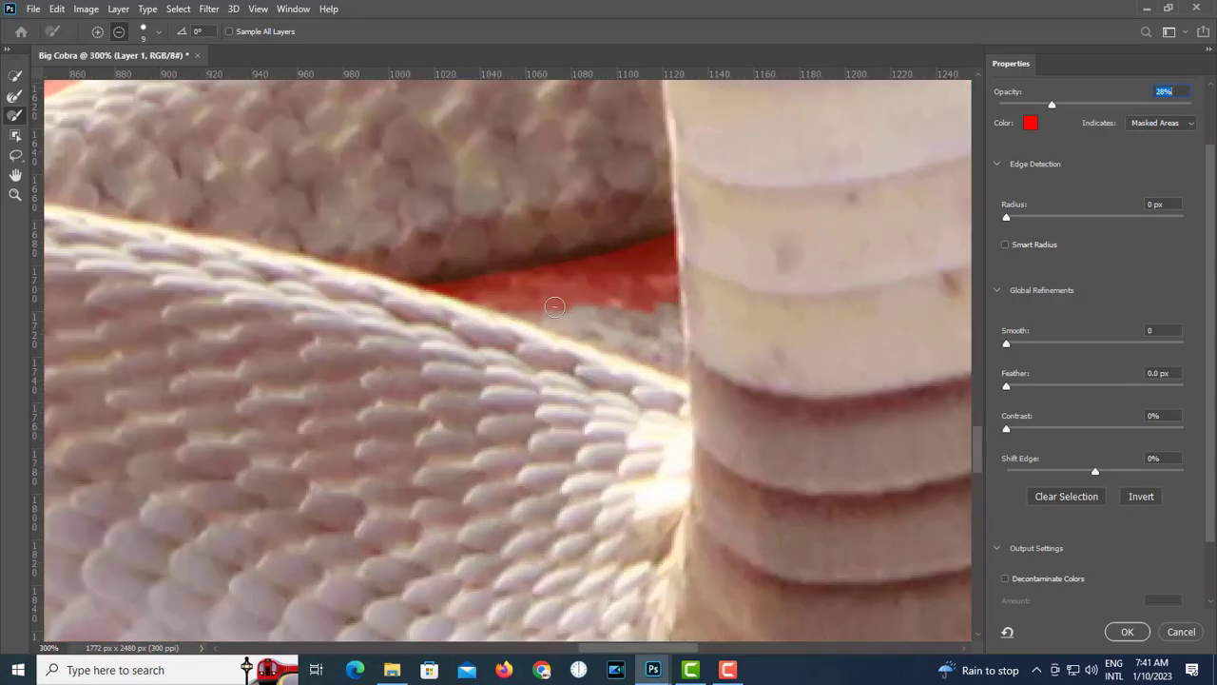
{"action": "left_click_drag", "start_coordinate": [482, 298], "coordinate": [650, 354]}
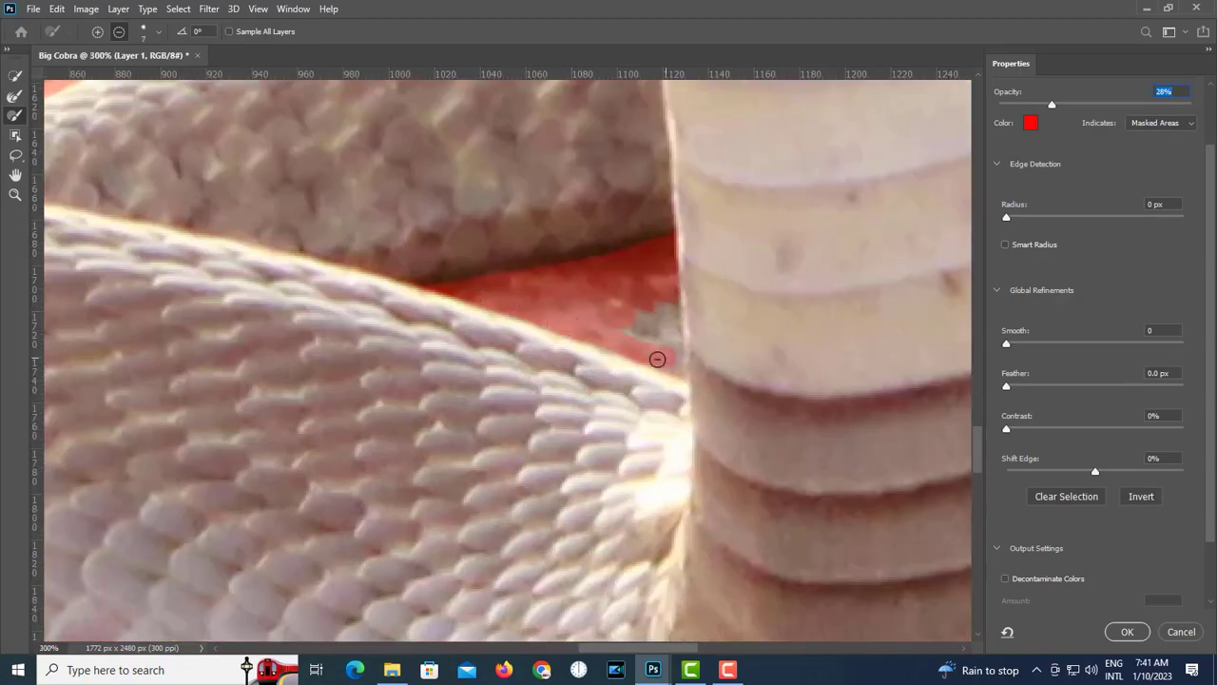
- Add the missing inner edge of the front coil right of the neck to the selection with a size 7 brush
{"action": "scroll", "coordinate": [630, 317], "scroll_direction": "down", "scroll_amount": 2}
{"action": "scroll", "coordinate": [702, 401], "scroll_direction": "right", "scroll_amount": 1}
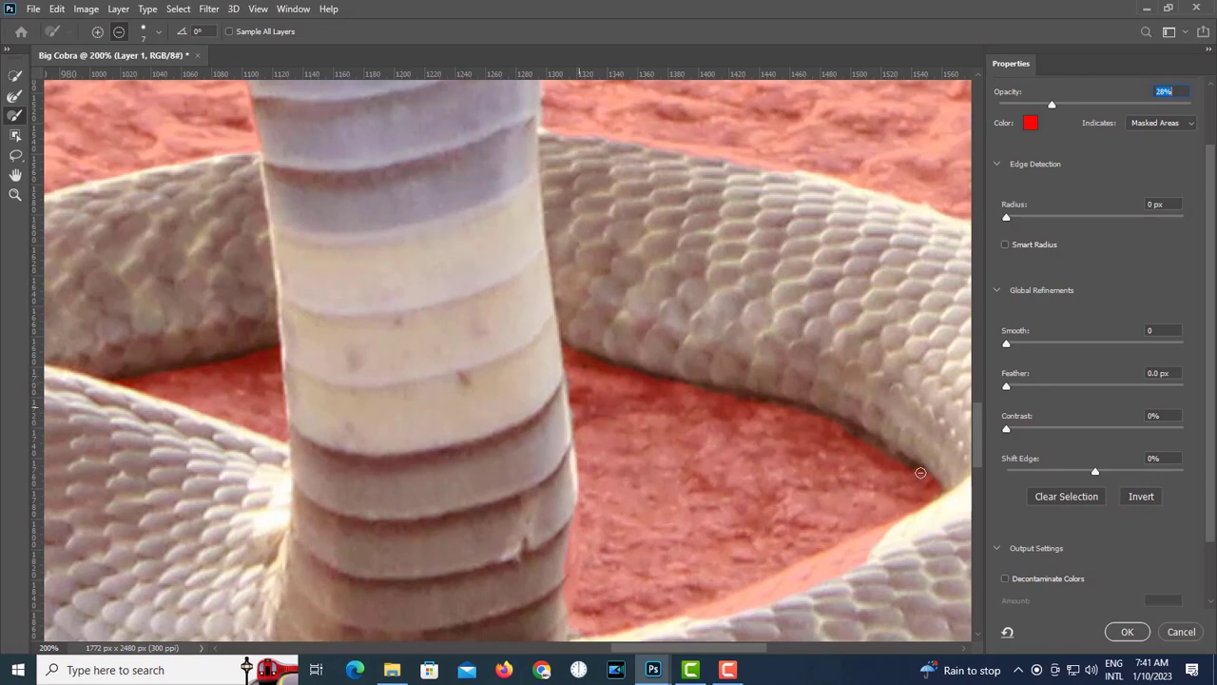
{"action": "scroll", "coordinate": [604, 368], "scroll_direction": "down", "scroll_amount": 3}
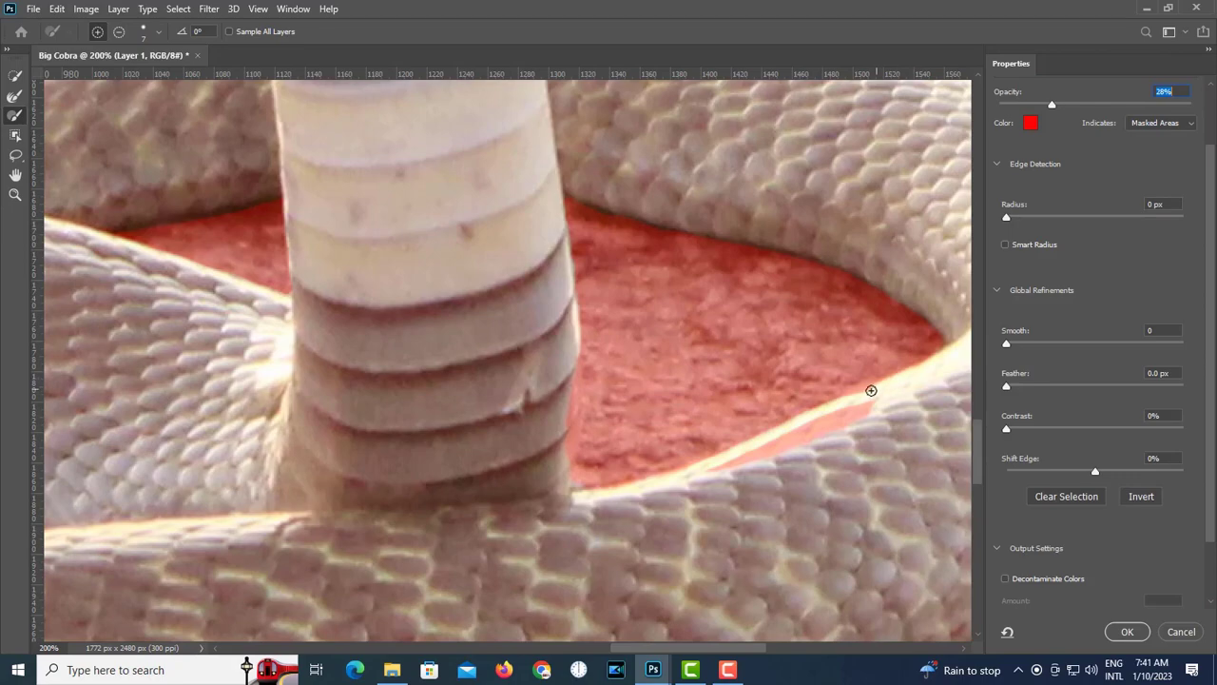
{"action": "left_click_drag", "start_coordinate": [751, 457], "coordinate": [789, 451]}
{"action": "scroll", "coordinate": [814, 458], "scroll_direction": "down", "scroll_amount": 1}
{"action": "mouse_move", "coordinate": [814, 459]}
{"action": "left_mouse_down"}
{"action": "mouse_move", "coordinate": [661, 472]}
{"action": "mouse_move", "coordinate": [737, 412]}
{"action": "left_mouse_up"}
- Examine the selection edge along the cobra's neck and the right side of its hood, and the overall outline
{"action": "scroll", "coordinate": [662, 471], "scroll_direction": "down", "scroll_amount": 1}
{"action": "scroll", "coordinate": [631, 184], "scroll_direction": "down", "scroll_amount": 1}
{"action": "left_click_drag", "start_coordinate": [631, 184], "coordinate": [576, 427]}
{"action": "scroll", "coordinate": [591, 370], "scroll_direction": "up", "scroll_amount": 3}
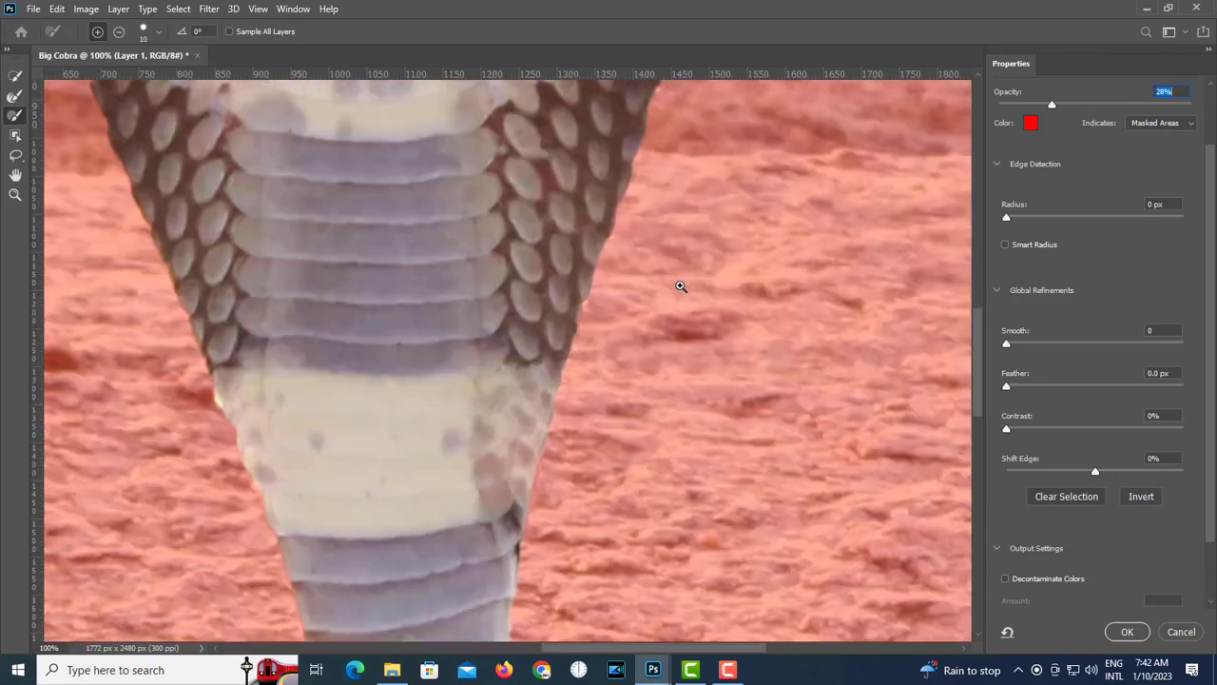
{"action": "left_click_drag", "start_coordinate": [679, 285], "coordinate": [676, 456]}
{"action": "scroll", "coordinate": [695, 485], "scroll_direction": "up", "scroll_amount": 1}
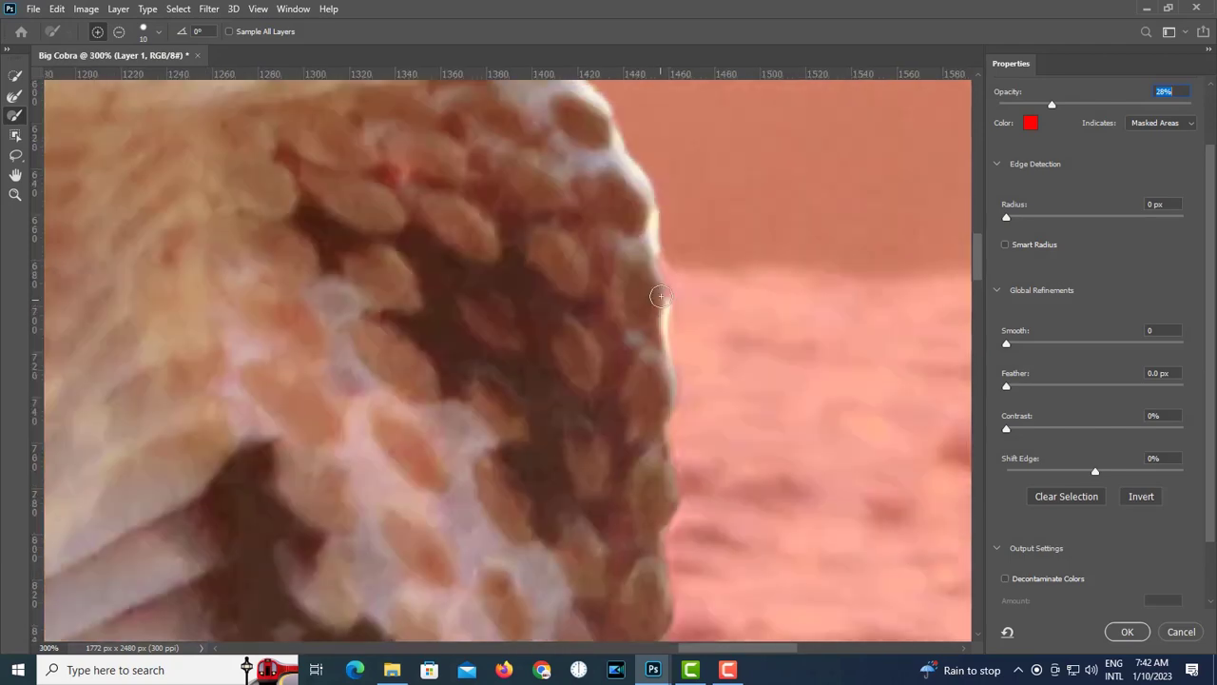
{"action": "scroll", "coordinate": [668, 453], "scroll_direction": "down", "scroll_amount": 2}
{"action": "scroll", "coordinate": [668, 401], "scroll_direction": "down", "scroll_amount": 3}
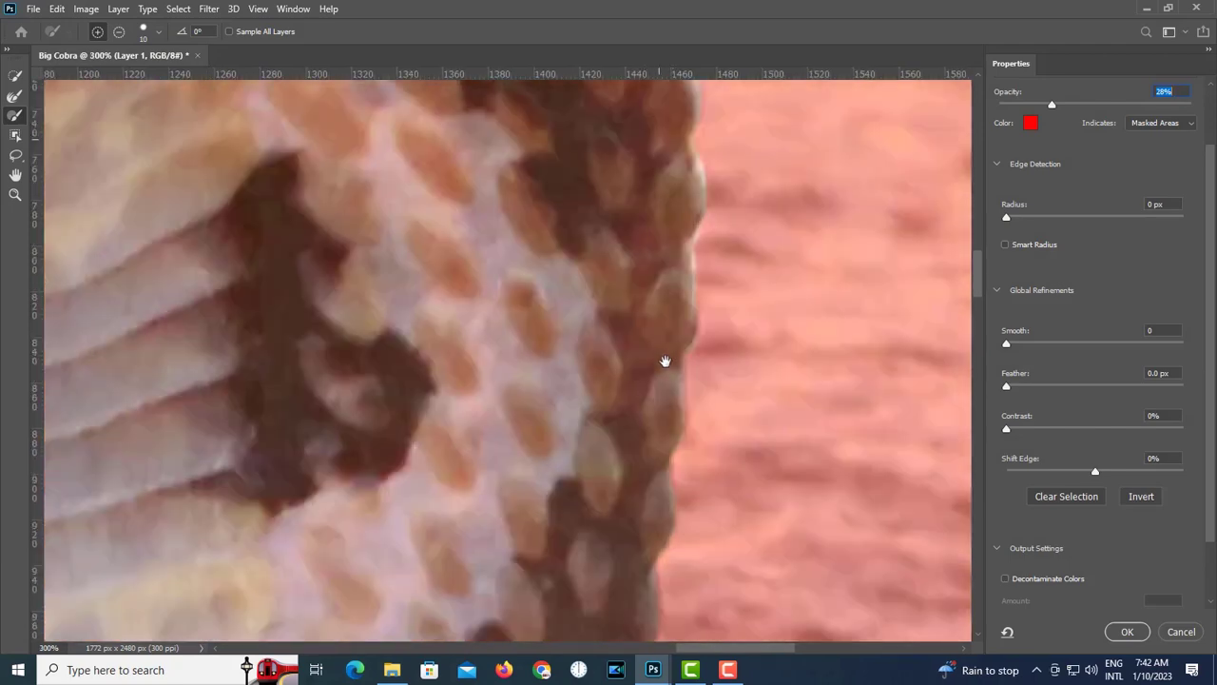
{"action": "scroll", "coordinate": [654, 485], "scroll_direction": "down", "scroll_amount": 2}
{"action": "key", "text": "ctrl+0"}
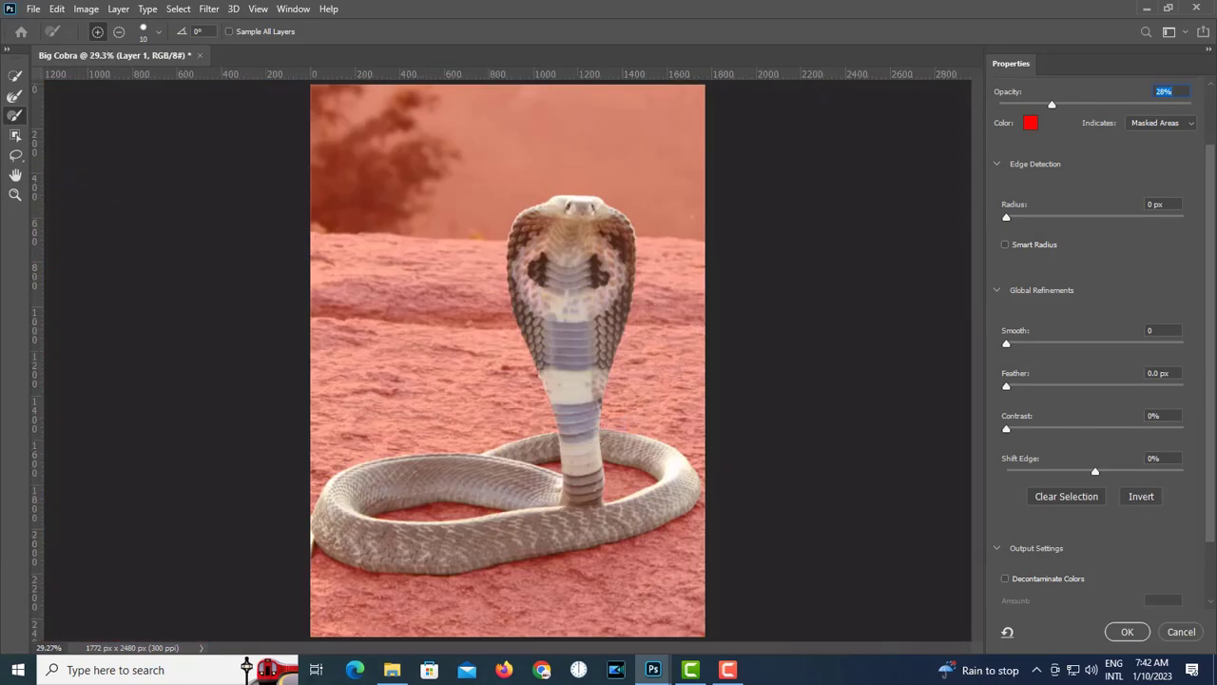
- Output the refined cobra selection as a layer mask on Layer 1
{"action": "scroll", "coordinate": [1128, 475], "scroll_direction": "down", "scroll_amount": 3}
{"action": "left_click", "coordinate": [1126, 562]}
{"action": "left_click", "coordinate": [1126, 587]}
{"action": "left_click", "coordinate": [1127, 630]}
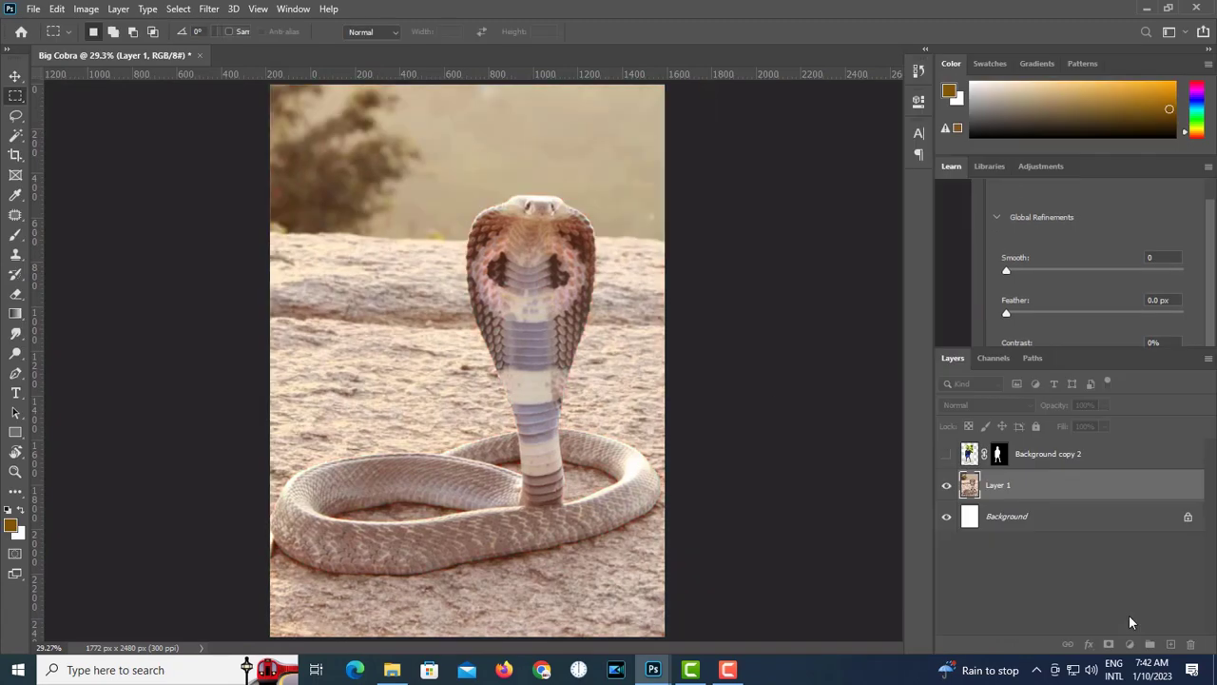
- Show the Background copy 2 layer, scale the boy to about 86%, and move him left over the cobra's left coil
{"action": "left_click", "coordinate": [945, 454]}
{"action": "left_click", "coordinate": [1046, 453]}
{"action": "key", "text": "ctrl+t"}
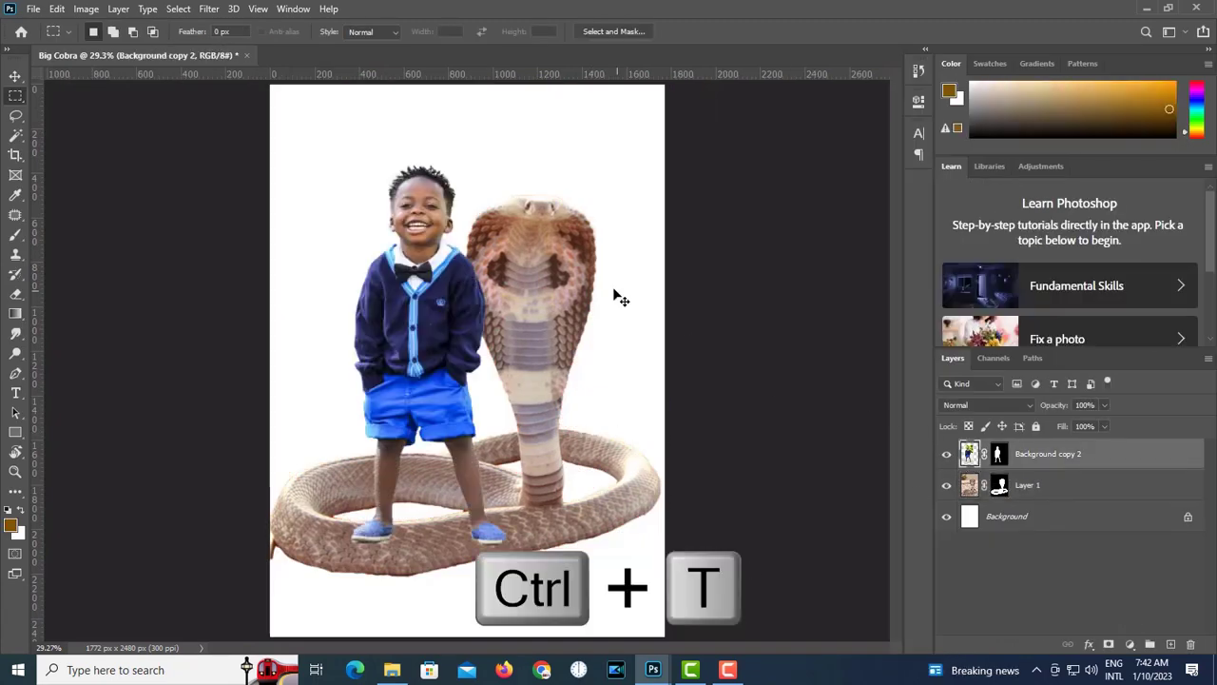
{"action": "left_click_drag", "start_coordinate": [591, 133], "coordinate": [514, 203]}
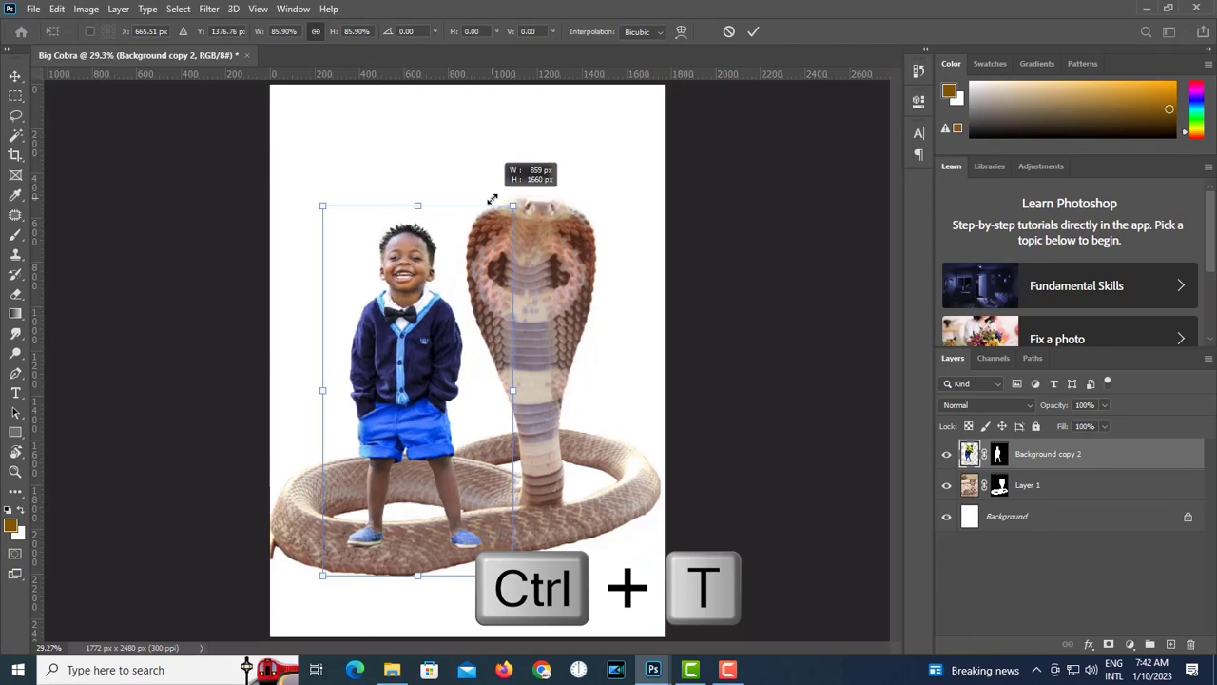
{"action": "key", "text": "Return"}
{"action": "left_click_drag", "start_coordinate": [450, 521], "coordinate": [425, 515]}
{"action": "key", "text": "ctrl+plus"}
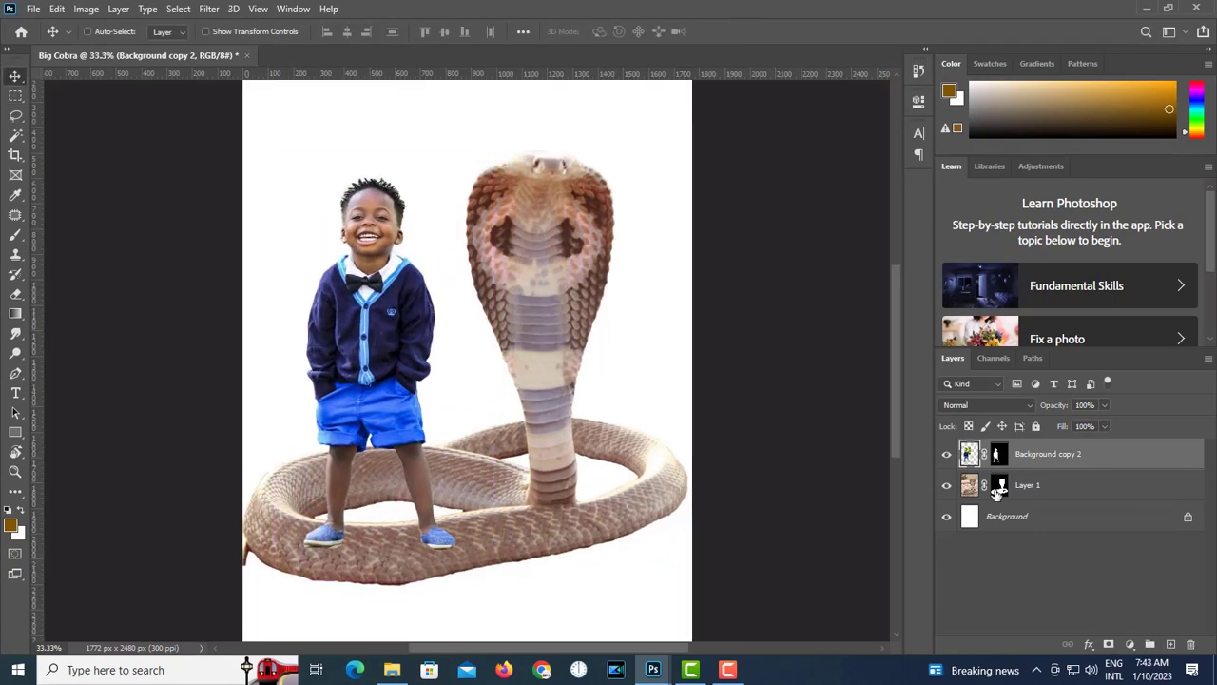
- Load the cobra's layer mask as a selection and target the boy's layer mask
{"action": "left_click", "coordinate": [998, 489], "text": "ctrl"}
{"action": "left_click", "coordinate": [997, 453]}
{"action": "key", "text": "ctrl+plus"}
{"action": "key", "text": "ctrl+plus"}
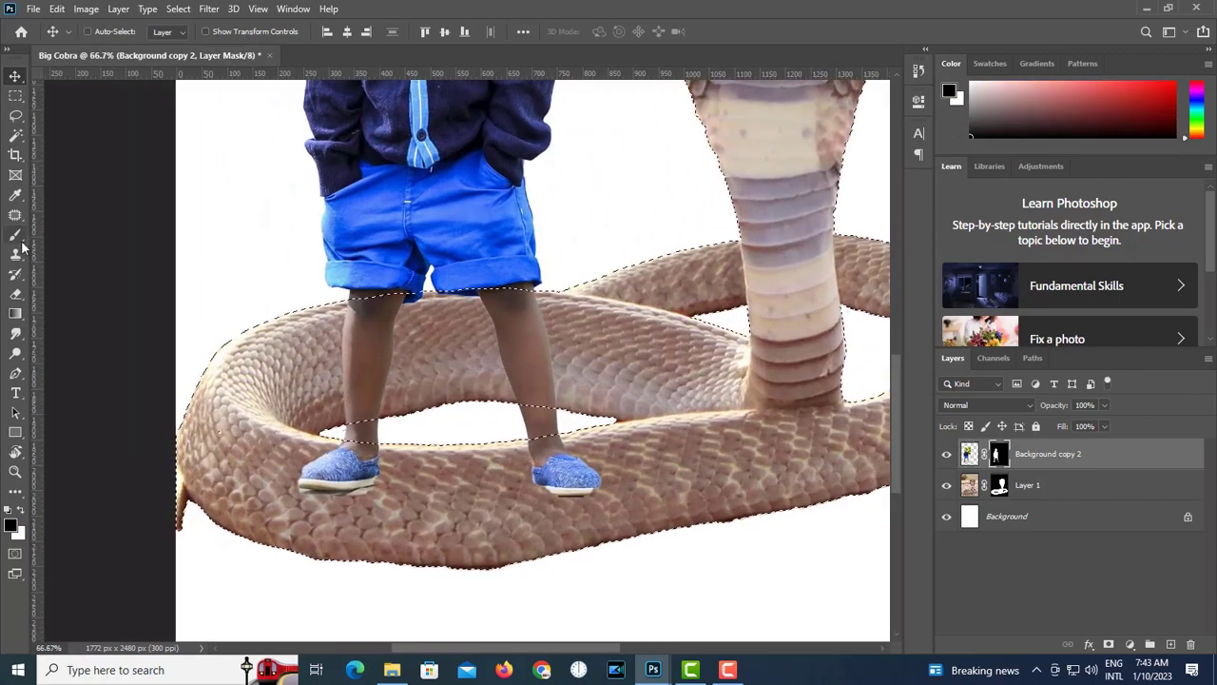
- Mask out the boy's feet over the front coil with a black brush at 100% opacity, and deselect
{"action": "key", "text": "b"}
{"action": "left_click", "coordinate": [349, 32]}
{"action": "left_click_drag", "start_coordinate": [345, 48], "coordinate": [409, 48]}
{"action": "scroll", "coordinate": [331, 490], "scroll_direction": "up", "scroll_amount": 1}
{"action": "mouse_move", "coordinate": [252, 449]}
{"action": "left_mouse_down"}
{"action": "mouse_move", "coordinate": [413, 488]}
{"action": "mouse_move", "coordinate": [260, 447]}
{"action": "mouse_move", "coordinate": [409, 448]}
{"action": "left_mouse_up"}
{"action": "mouse_move", "coordinate": [682, 464]}
{"action": "left_mouse_down"}
{"action": "mouse_move", "coordinate": [707, 507]}
{"action": "mouse_move", "coordinate": [665, 430]}
{"action": "left_mouse_up"}
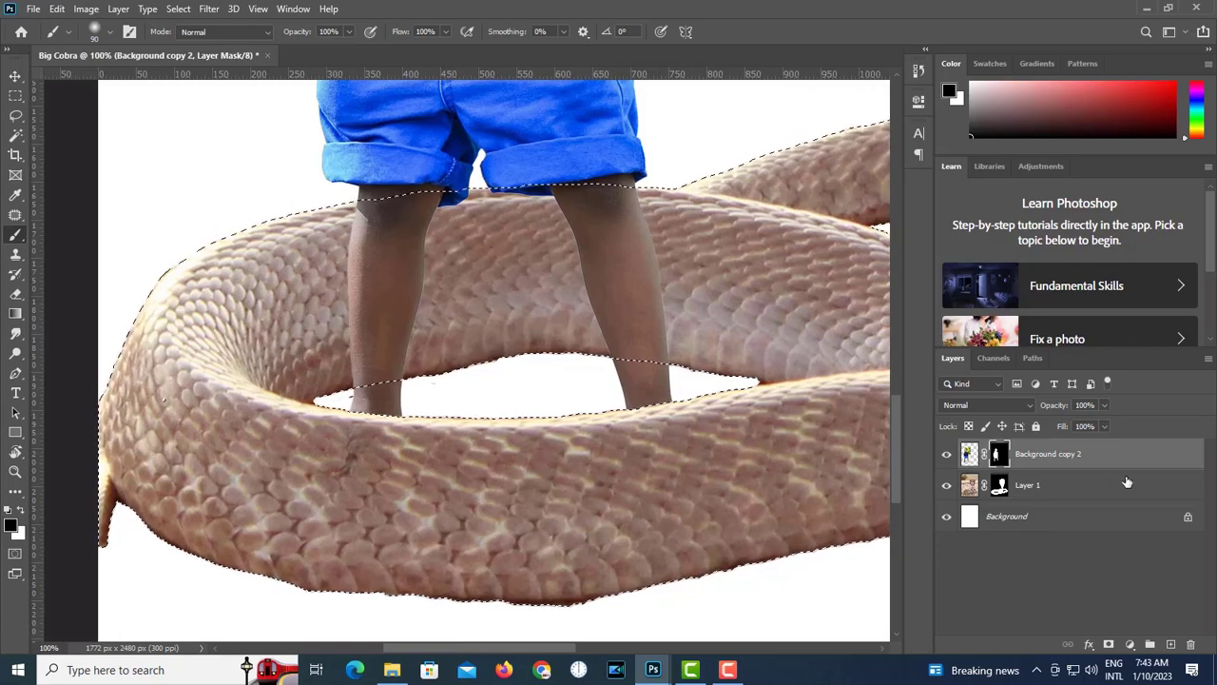
{"action": "key", "text": "ctrl+minus"}
{"action": "key", "text": "ctrl+minus"}
{"action": "key", "text": "ctrl+minus"}
{"action": "key", "text": "ctrl+minus"}
{"action": "key", "text": "ctrl+d"}
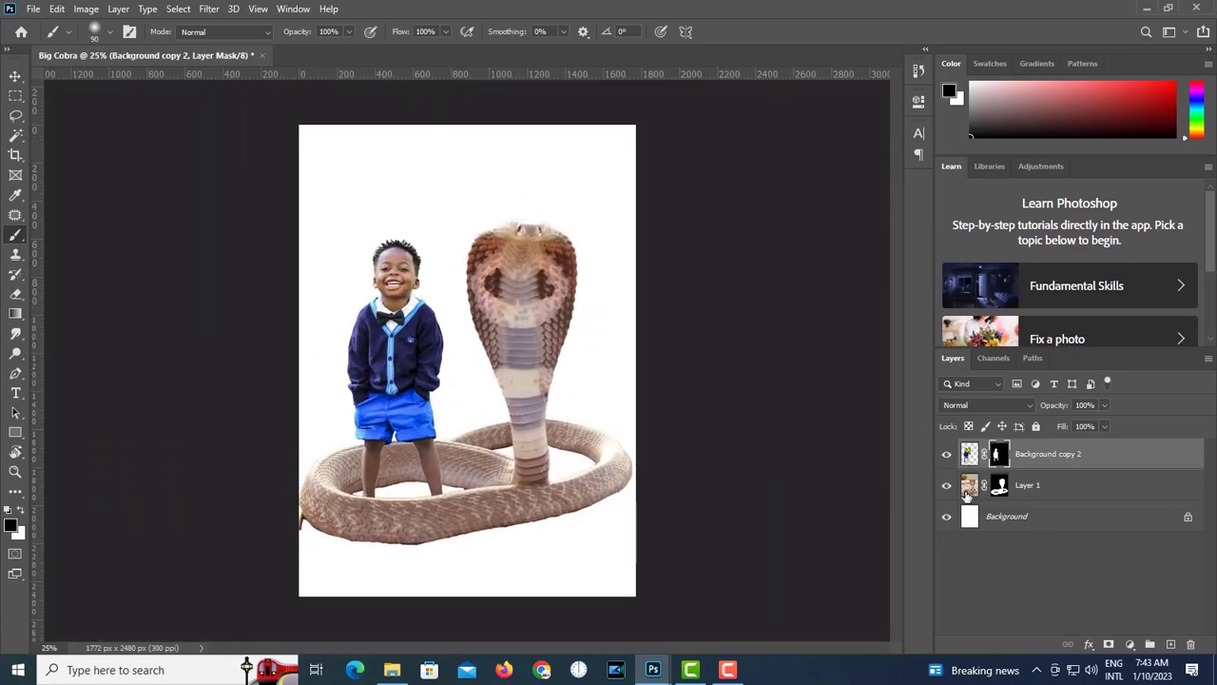
- Duplicate Layer 1 and delete the layer mask from the original to restore its rocky background
{"action": "left_click", "coordinate": [968, 487]}
{"action": "left_click_drag", "start_coordinate": [968, 493], "coordinate": [1170, 644]}
{"action": "left_click", "coordinate": [1001, 516]}
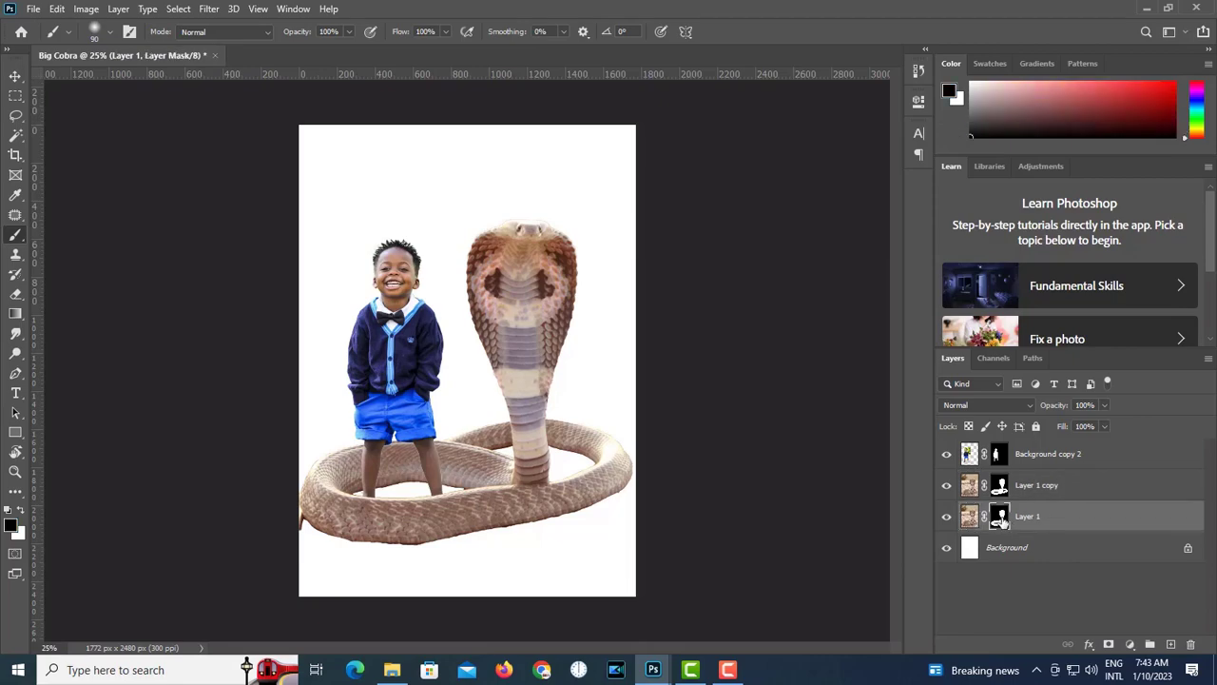
{"action": "left_click_drag", "start_coordinate": [1000, 519], "coordinate": [1190, 643]}
{"action": "left_click", "coordinate": [662, 251]}
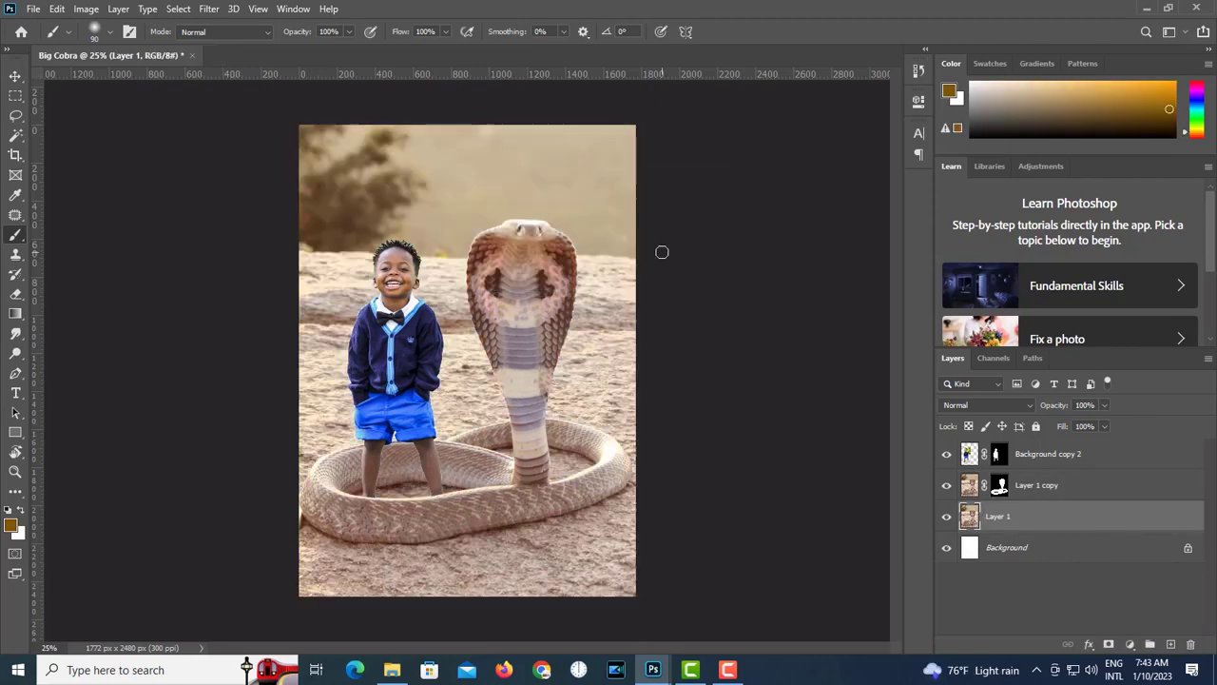
- Lasso around the boy's head on Background copy 2 and feather the selection
{"action": "key", "text": "v"}
{"action": "scroll", "coordinate": [476, 419], "scroll_direction": "up", "scroll_amount": 5}
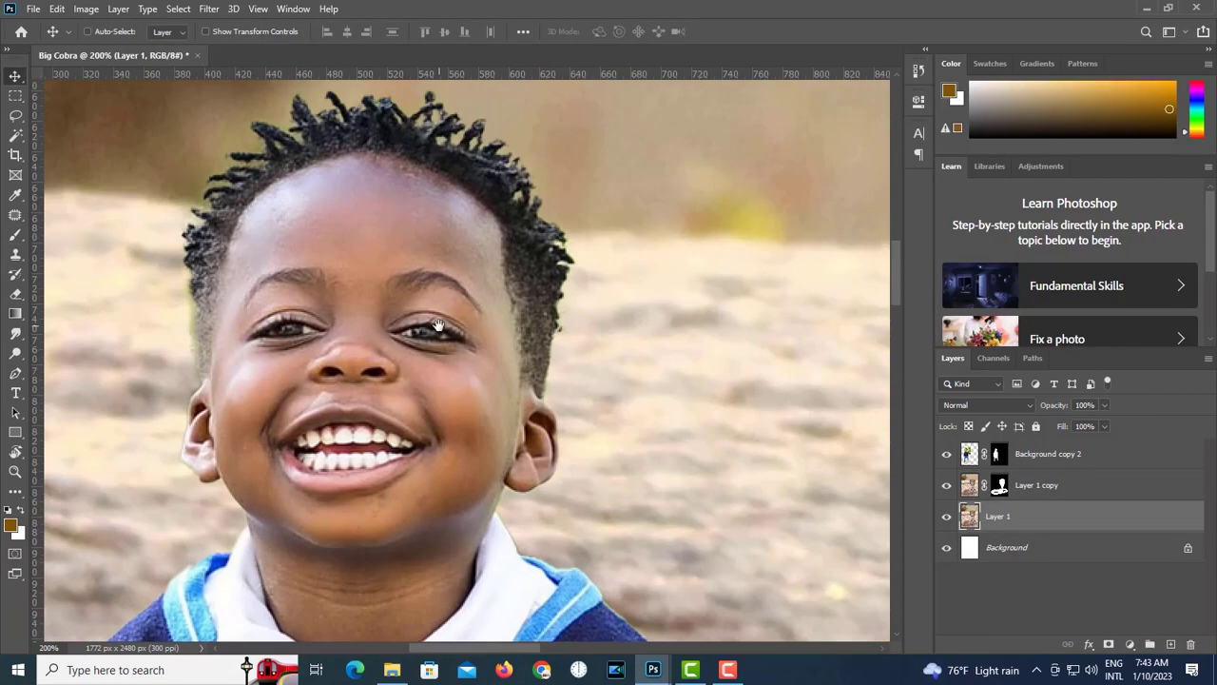
{"action": "scroll", "coordinate": [483, 369], "scroll_direction": "down", "scroll_amount": 1}
{"action": "left_click", "coordinate": [975, 461]}
{"action": "key", "text": "l"}
{"action": "left_click_drag", "start_coordinate": [344, 222], "coordinate": [353, 485]}
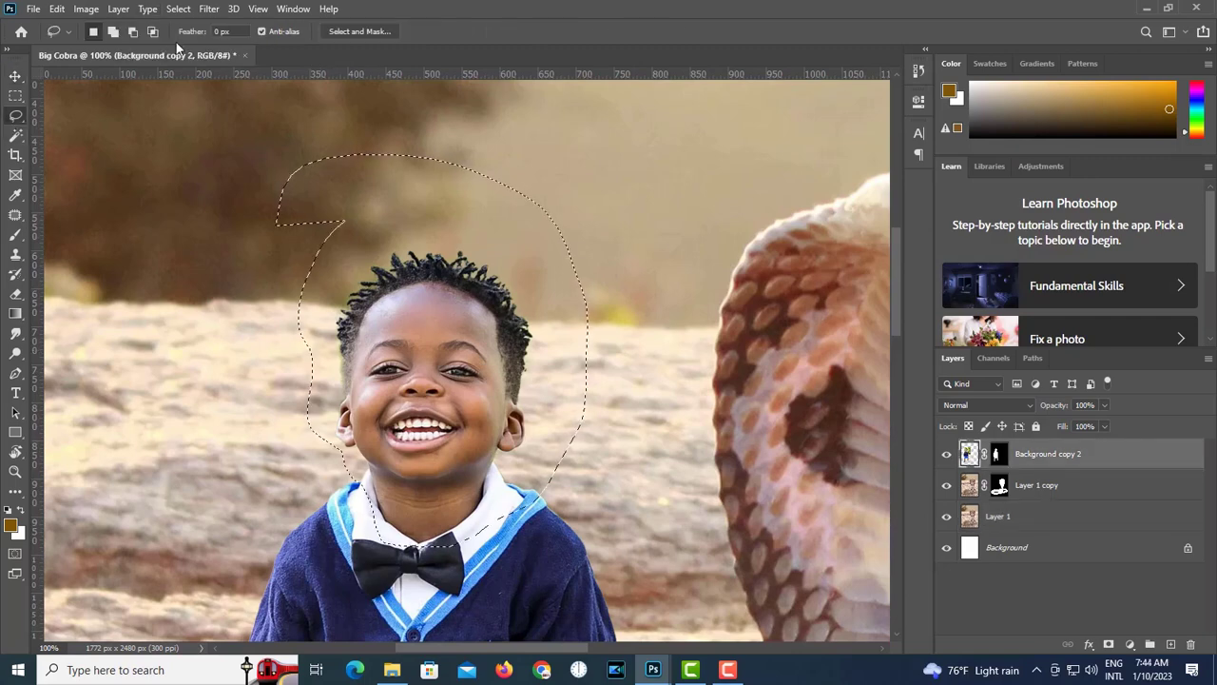
{"action": "key", "text": "shift+F6"}
{"action": "left_click", "coordinate": [678, 206]}
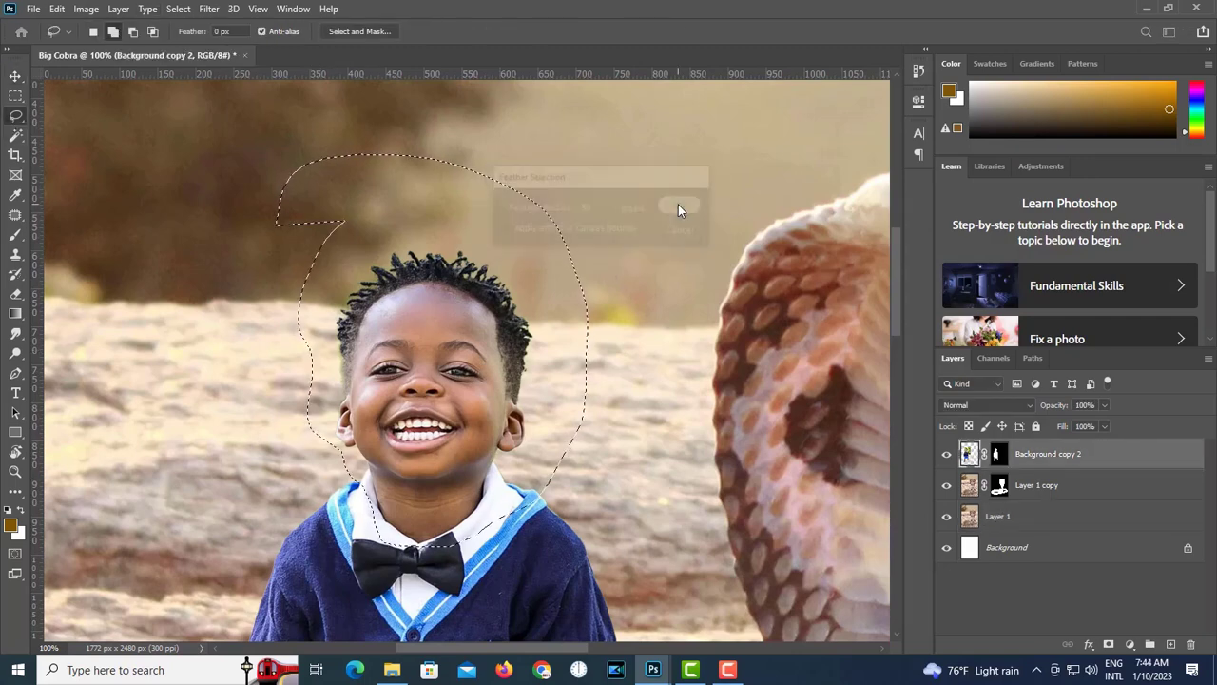
- Shift the hue of the colour fringe around the boy's hair in a single Hue/Saturation colour range, and deselect
{"action": "left_click", "coordinate": [86, 8]}
{"action": "mouse_move", "coordinate": [124, 48]}
{"action": "left_click", "coordinate": [314, 126]}
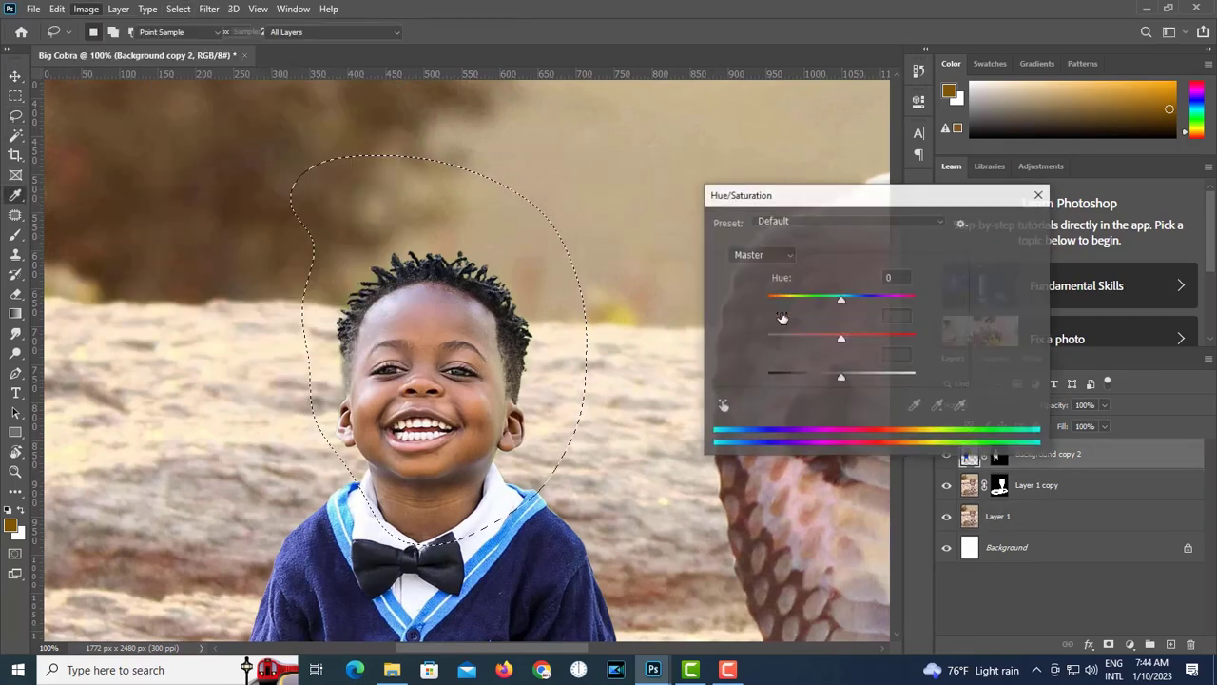
{"action": "left_click", "coordinate": [774, 254]}
{"action": "left_click", "coordinate": [745, 307]}
{"action": "left_click_drag", "start_coordinate": [840, 301], "coordinate": [924, 310]}
{"action": "key", "text": "ctrl+plus"}
{"action": "key", "text": "ctrl+plus"}
{"action": "left_click_drag", "start_coordinate": [648, 323], "coordinate": [831, 314]}
{"action": "left_click", "coordinate": [1008, 228]}
{"action": "key", "text": "ctrl+d"}
{"action": "key", "text": "ctrl+minus"}
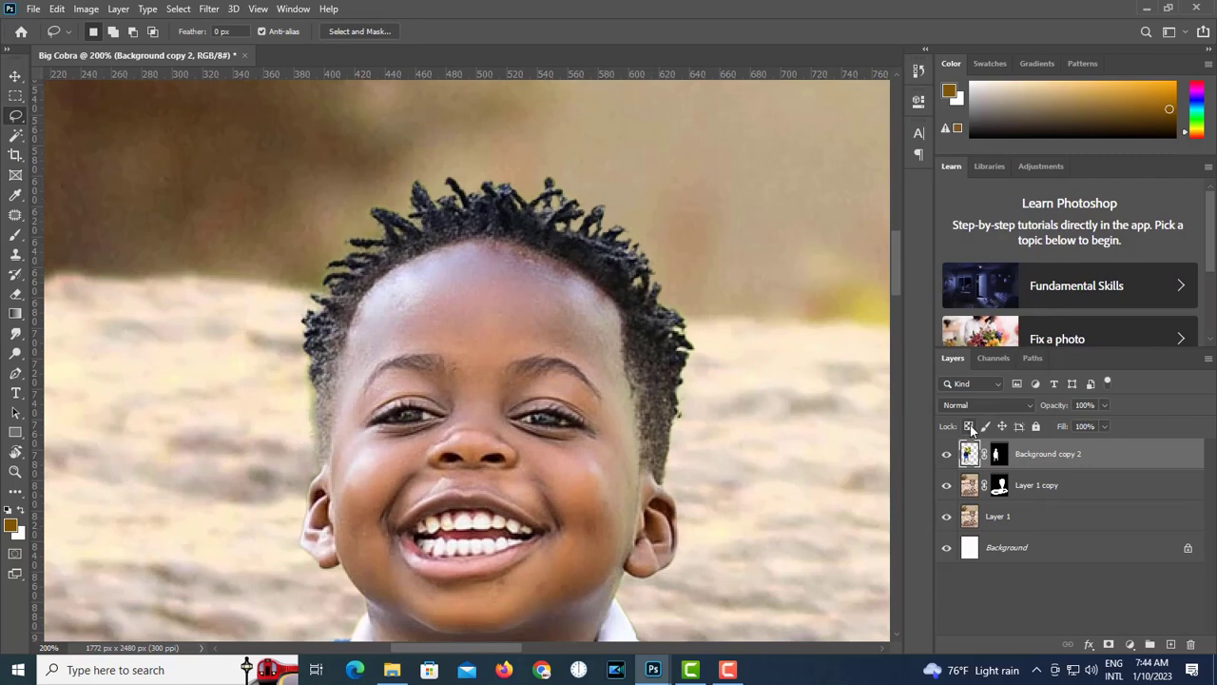
- Sample the dark colour of the boy's hair for painting and set the brush opacity to 23%
{"action": "scroll", "coordinate": [311, 434], "scroll_direction": "up", "scroll_amount": 1}
{"action": "key", "text": "i"}
{"action": "left_click", "coordinate": [385, 183]}
{"action": "key", "text": "b"}
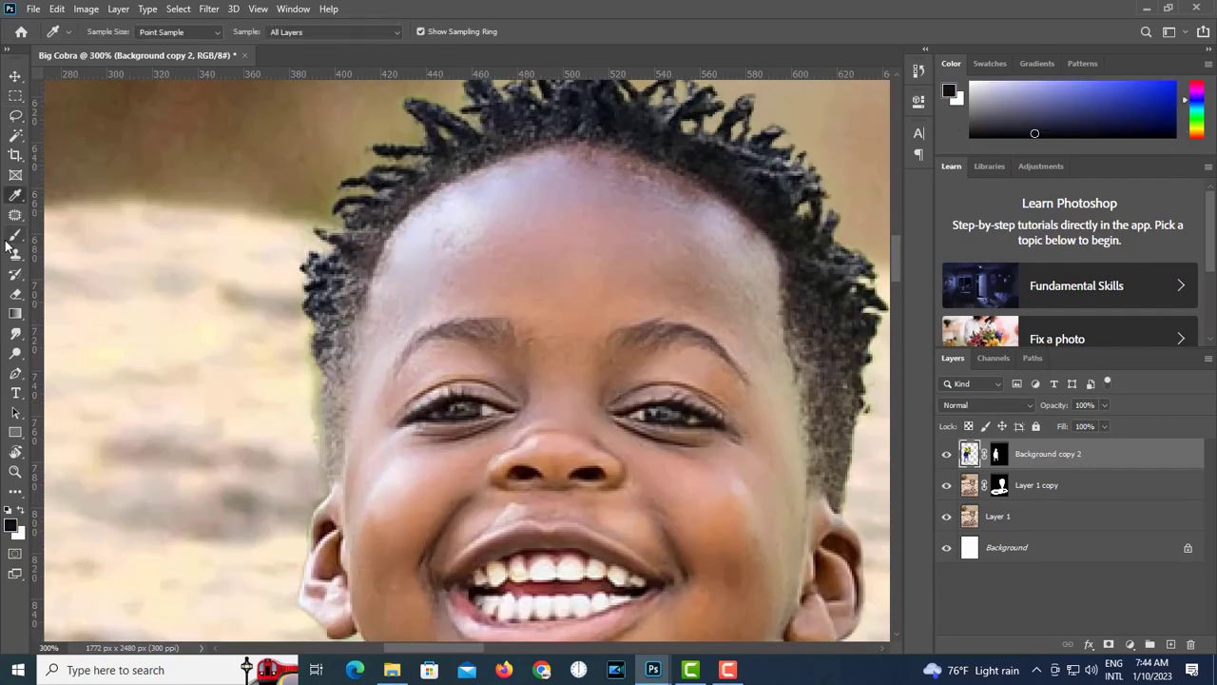
{"action": "left_click_drag", "start_coordinate": [350, 32], "coordinate": [296, 58]}
{"action": "left_click", "coordinate": [363, 316]}
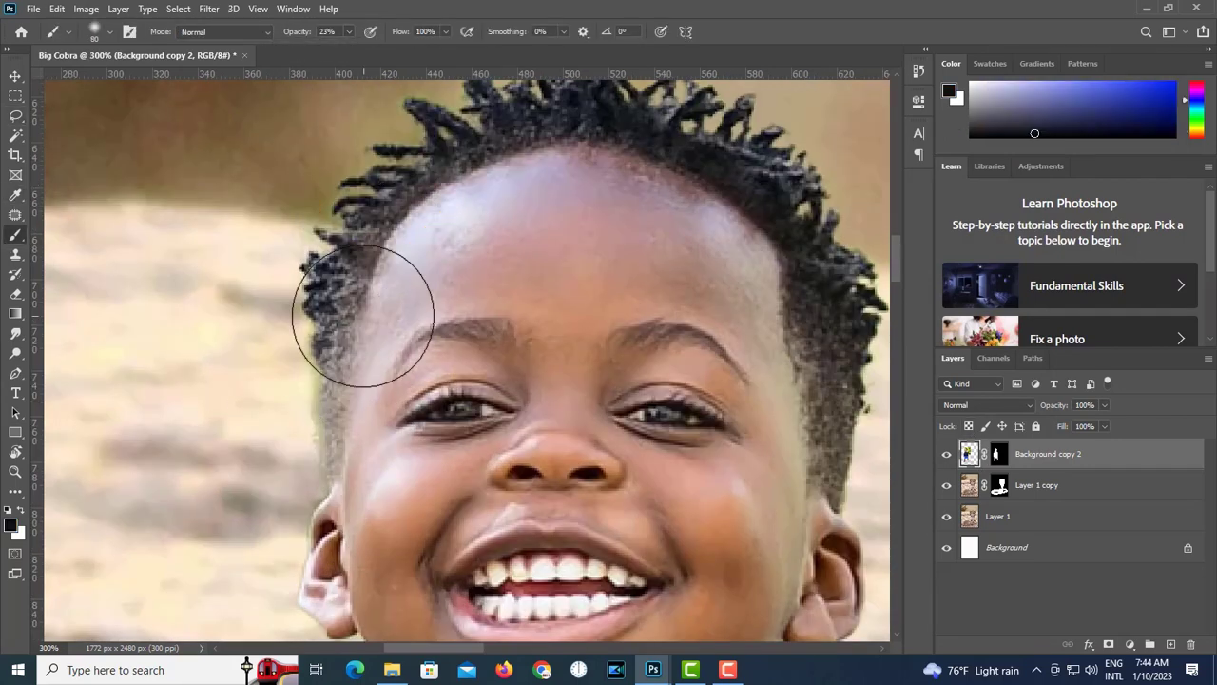
- Paint the dark colour over the light fringe along the boy's hair edges with a 15 px brush
{"action": "key", "text": "bracketleft"}
{"action": "key", "text": "bracketleft"}
{"action": "key", "text": "bracketleft"}
{"action": "key", "text": "bracketleft"}
{"action": "key", "text": "bracketleft"}
{"action": "key", "text": "bracketleft"}
{"action": "key", "text": "bracketleft"}
{"action": "key", "text": "bracketleft"}
{"action": "key", "text": "bracketleft"}
{"action": "key", "text": "bracketleft"}
{"action": "key", "text": "bracketleft"}
{"action": "mouse_move", "coordinate": [315, 463]}
{"action": "left_mouse_down"}
{"action": "mouse_move", "coordinate": [312, 406]}
{"action": "mouse_move", "coordinate": [317, 470]}
{"action": "left_mouse_up"}
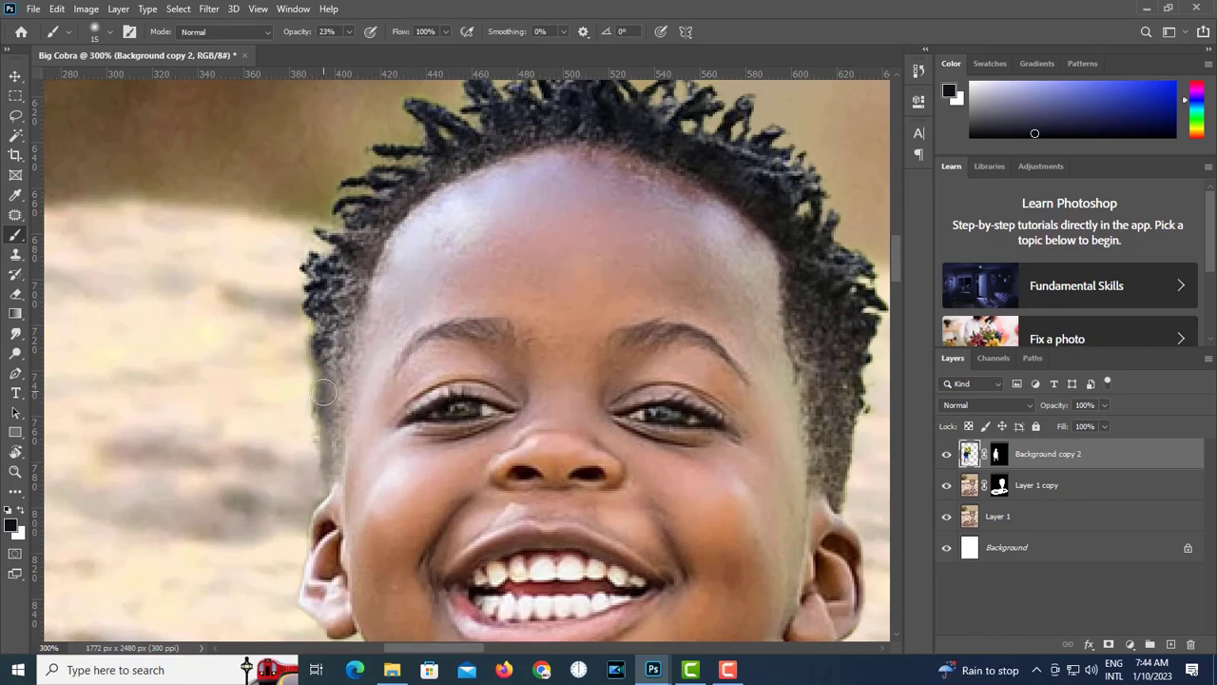
{"action": "mouse_move", "coordinate": [333, 392]}
{"action": "left_mouse_down"}
{"action": "mouse_move", "coordinate": [310, 296]}
{"action": "mouse_move", "coordinate": [350, 175]}
{"action": "left_mouse_up"}
{"action": "left_click_drag", "start_coordinate": [389, 121], "coordinate": [312, 282]}
{"action": "mouse_move", "coordinate": [329, 291]}
{"action": "left_mouse_down"}
{"action": "mouse_move", "coordinate": [393, 246]}
{"action": "mouse_move", "coordinate": [601, 210]}
{"action": "mouse_move", "coordinate": [758, 355]}
{"action": "left_mouse_up"}
{"action": "mouse_move", "coordinate": [797, 415]}
{"action": "left_mouse_down"}
{"action": "mouse_move", "coordinate": [754, 276]}
{"action": "mouse_move", "coordinate": [736, 494]}
{"action": "mouse_move", "coordinate": [744, 258]}
{"action": "left_mouse_up"}
- Load the boy's outline from Background copy 2 as a selection and add a new empty layer above it
{"action": "left_click", "coordinate": [627, 243], "text": "alt"}
{"action": "left_click", "coordinate": [613, 239], "text": "alt"}
{"action": "left_click_drag", "start_coordinate": [575, 608], "coordinate": [502, 243]}
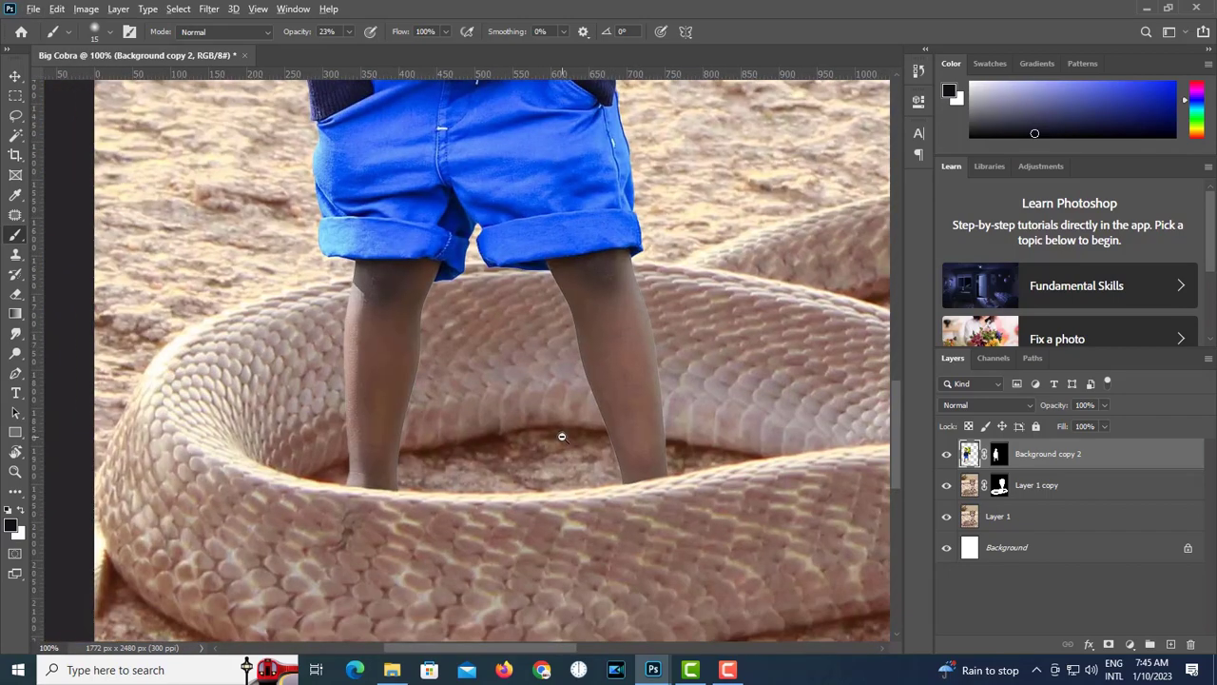
{"action": "left_click", "coordinate": [562, 436], "text": "alt"}
{"action": "left_click", "coordinate": [562, 436], "text": "alt"}
{"action": "left_click", "coordinate": [562, 437], "text": "alt"}
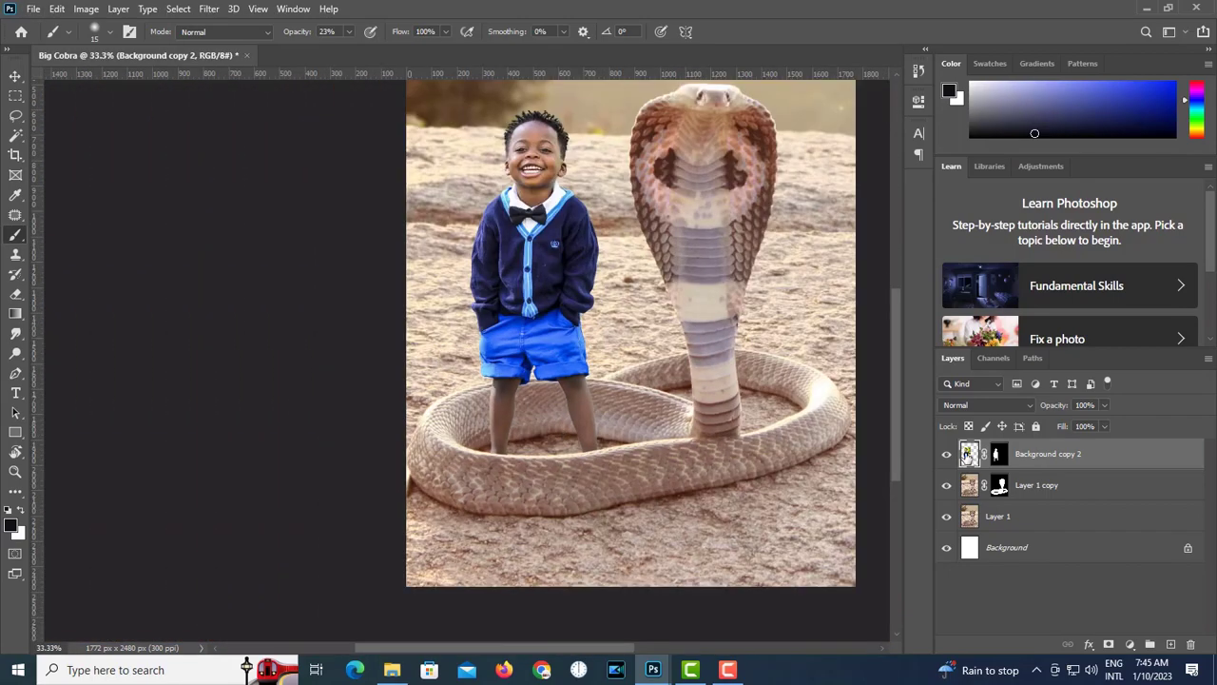
{"action": "left_click", "coordinate": [967, 454], "text": "ctrl"}
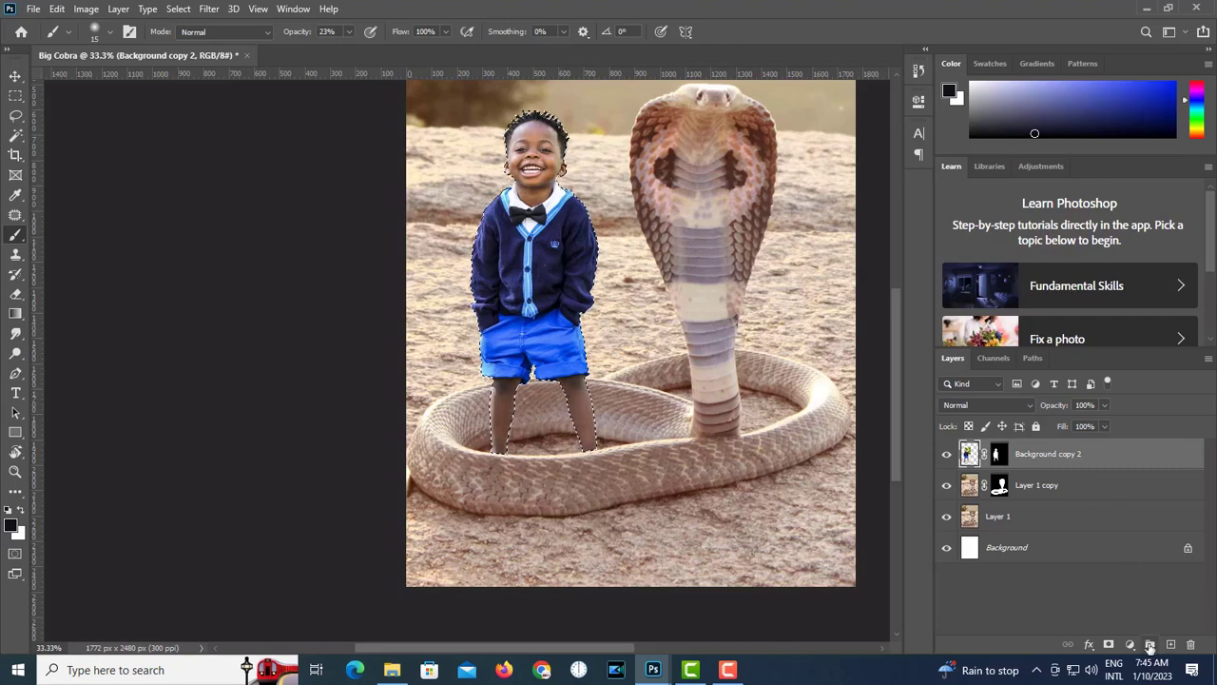
{"action": "left_click", "coordinate": [1090, 645]}
{"action": "left_click", "coordinate": [1044, 608]}
{"action": "left_click", "coordinate": [57, 8]}
{"action": "left_click", "coordinate": [1114, 495]}
{"action": "left_click", "coordinate": [1112, 456]}
{"action": "left_click", "coordinate": [1170, 645]}
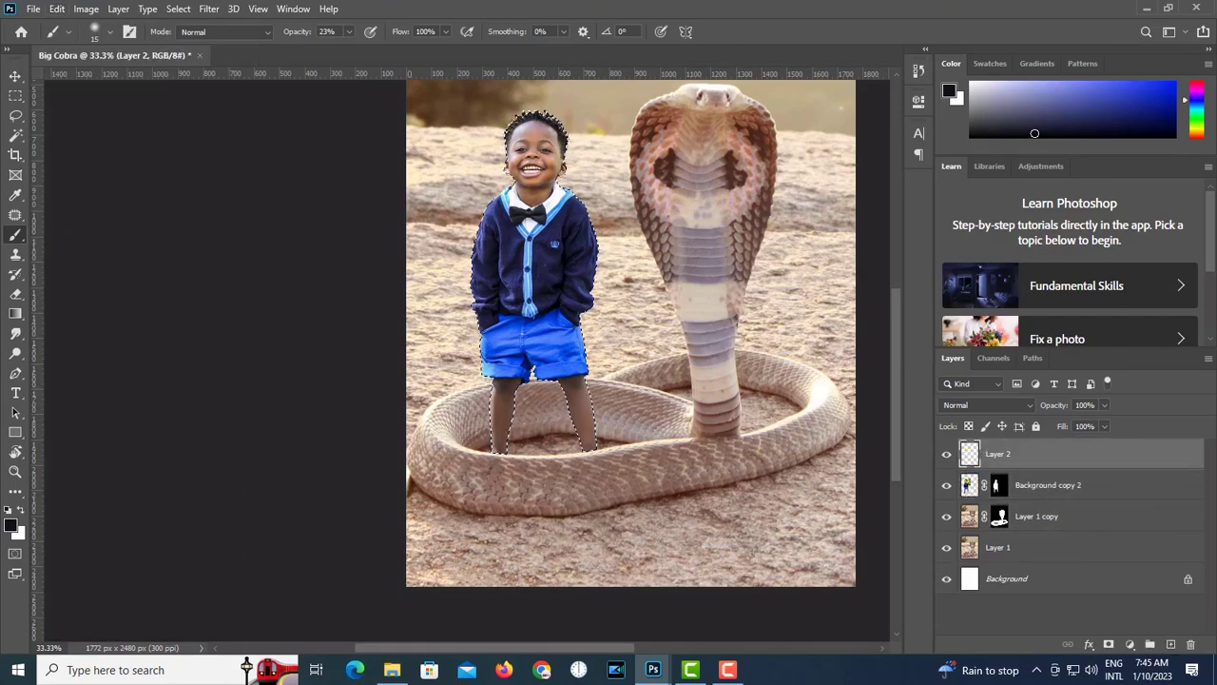
- Sample a near-white colour from the rocky background and stroke the boy's selection with it on the new layer
{"action": "left_click", "coordinate": [57, 8]}
{"action": "left_click", "coordinate": [111, 263]}
{"action": "left_click", "coordinate": [444, 390]}
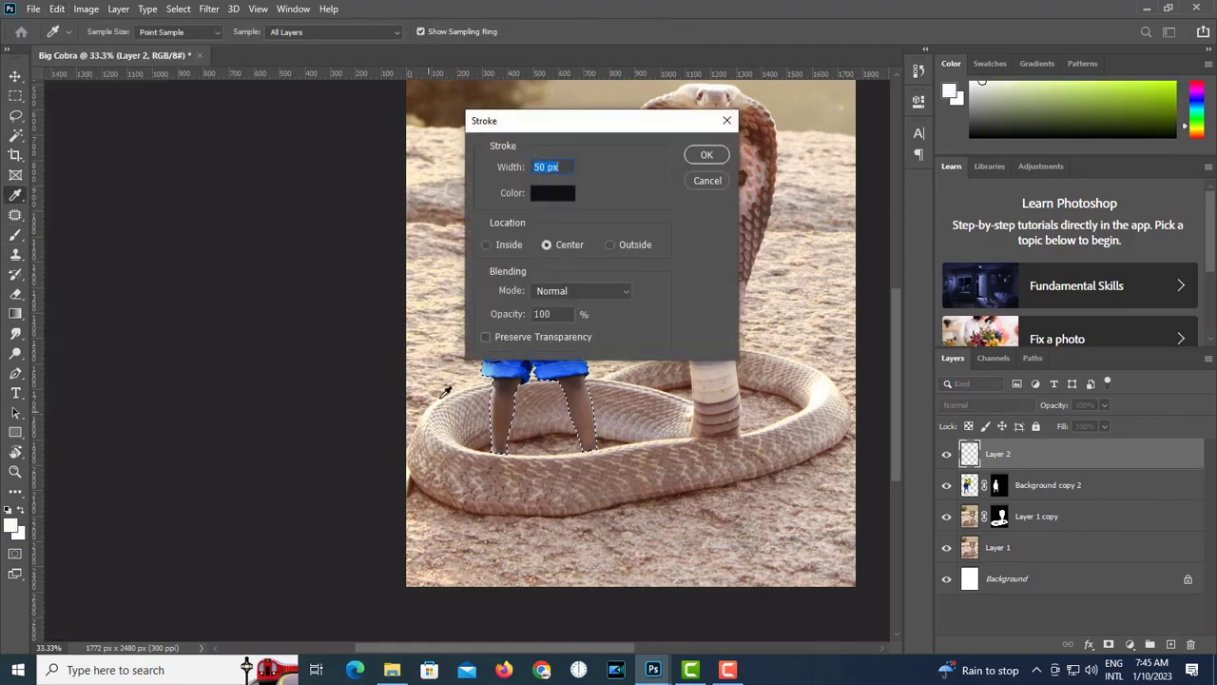
{"action": "left_click", "coordinate": [705, 155]}
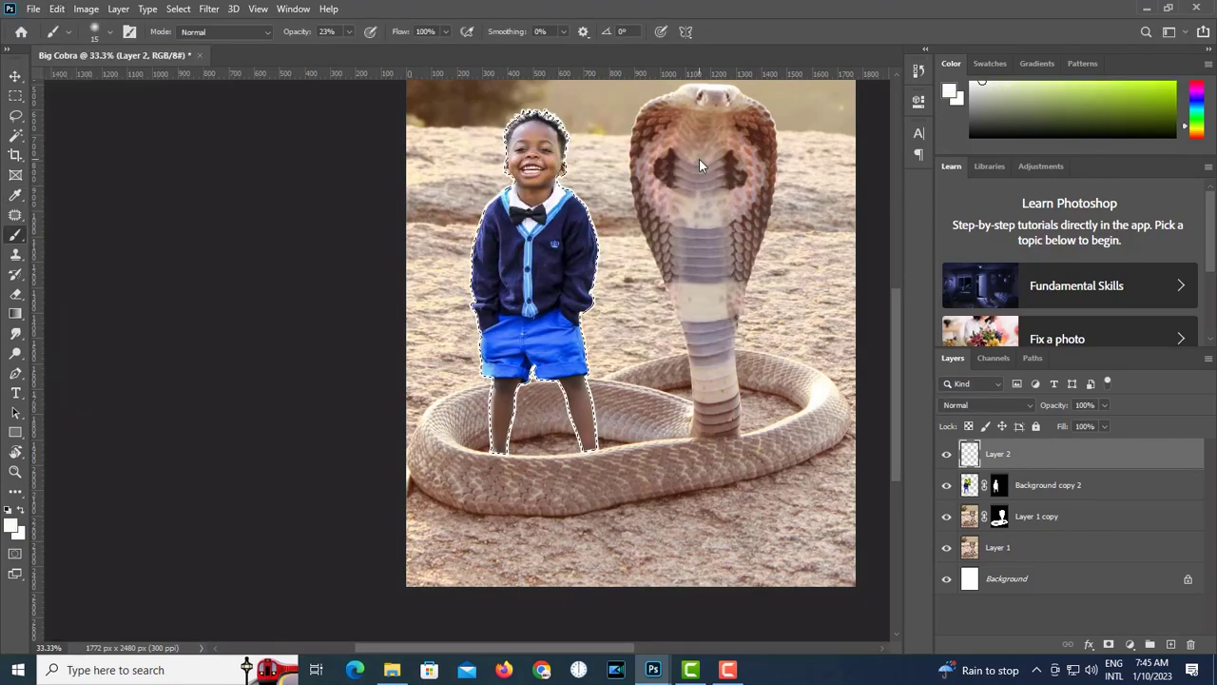
- Try other near-white strokes along the boy's outline, including a 2 px centered one, and undo the last stroke
{"action": "left_click", "coordinate": [57, 9]}
{"action": "left_click", "coordinate": [95, 267]}
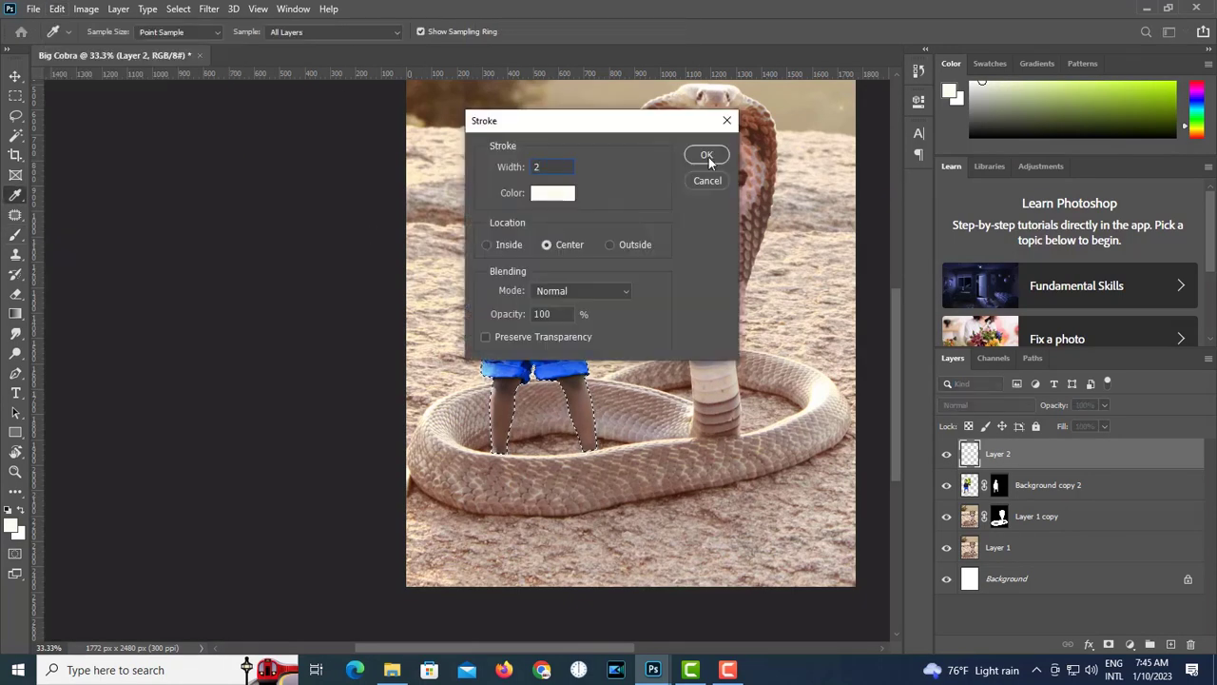
{"action": "left_click", "coordinate": [706, 157]}
{"action": "scroll", "coordinate": [573, 345], "scroll_direction": "up", "scroll_amount": 6}
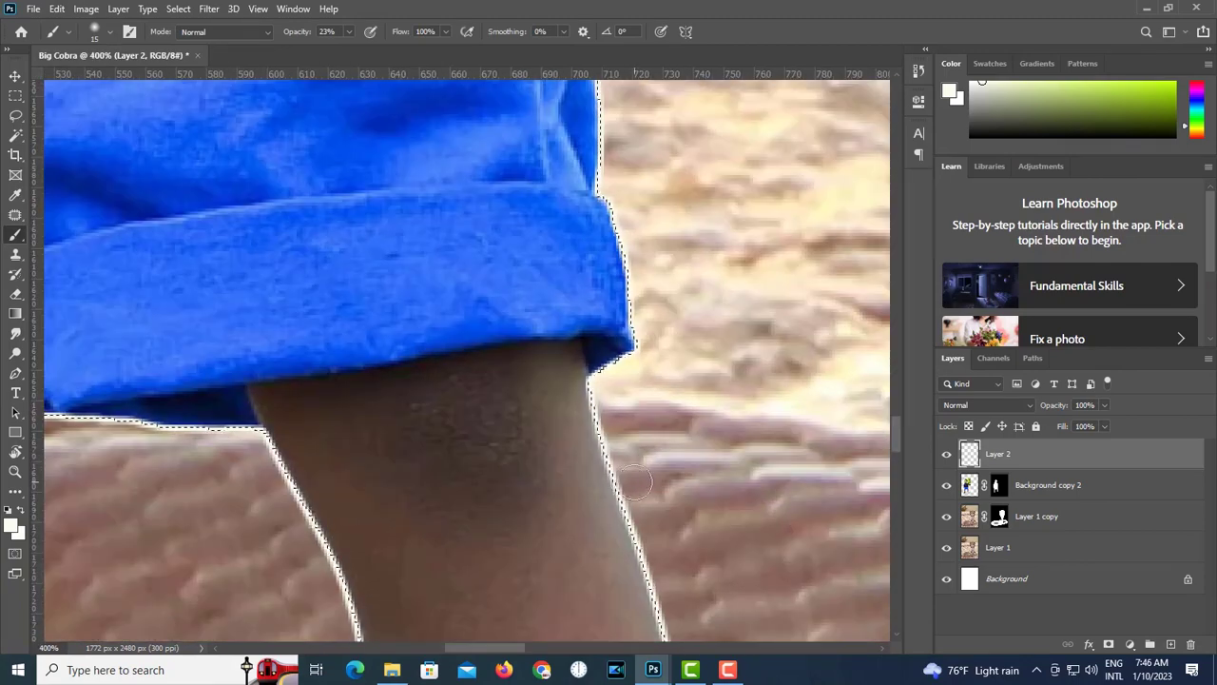
{"action": "left_click", "coordinate": [57, 9]}
{"action": "left_click", "coordinate": [95, 268]}
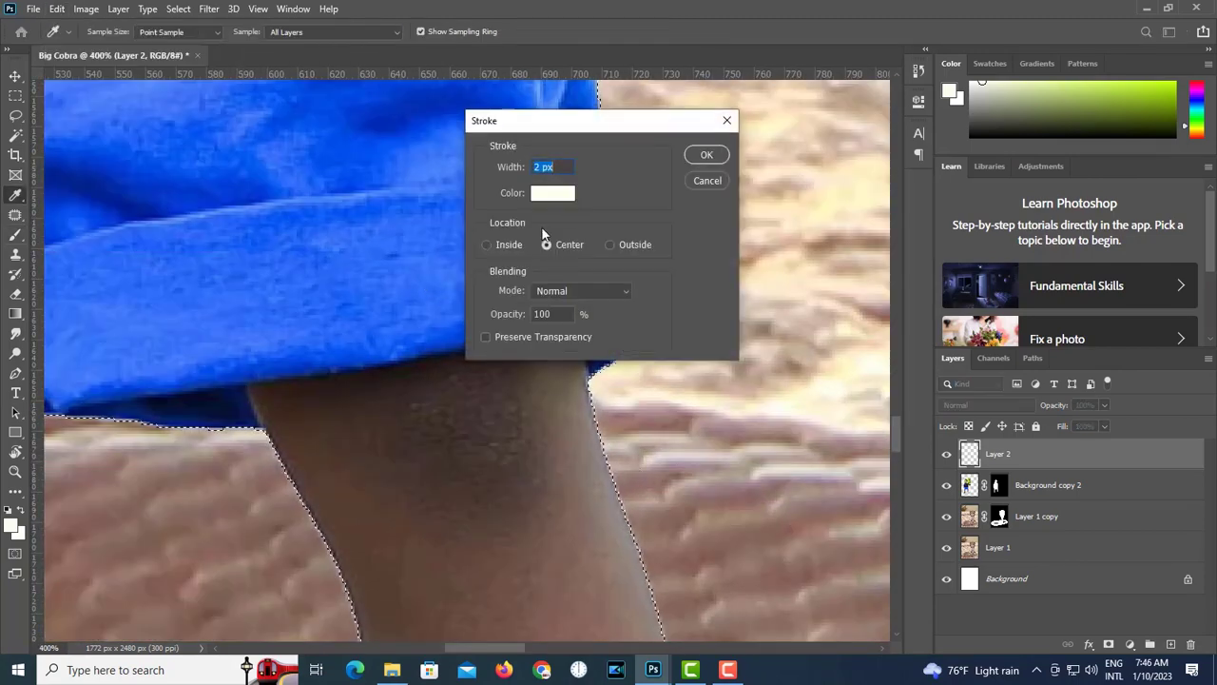
{"action": "left_click", "coordinate": [706, 155]}
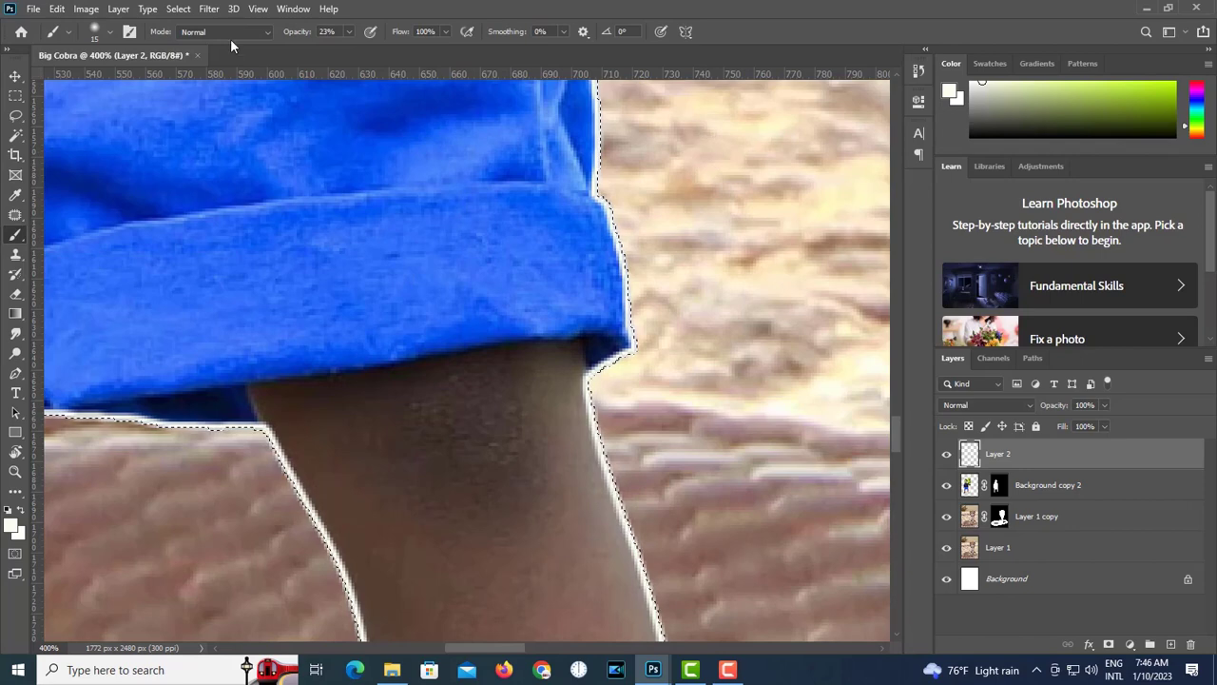
{"action": "key", "text": "ctrl+z"}
- Stroke the boy's selection on Layer 2 with a thin near-white line
{"action": "left_click", "coordinate": [57, 9]}
{"action": "left_click", "coordinate": [97, 261]}
{"action": "left_click", "coordinate": [707, 156]}
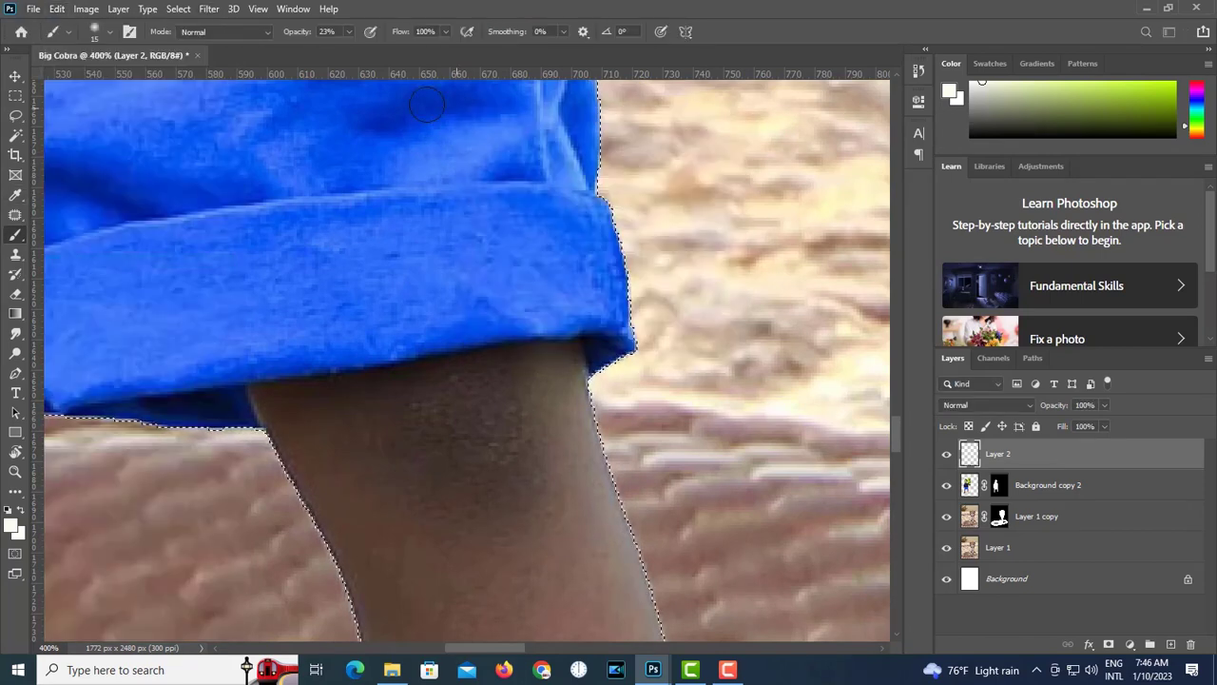
- Soften the stroke with a Gaussian Blur of 2.1 pixels radius and deselect
{"action": "left_click", "coordinate": [209, 9]}
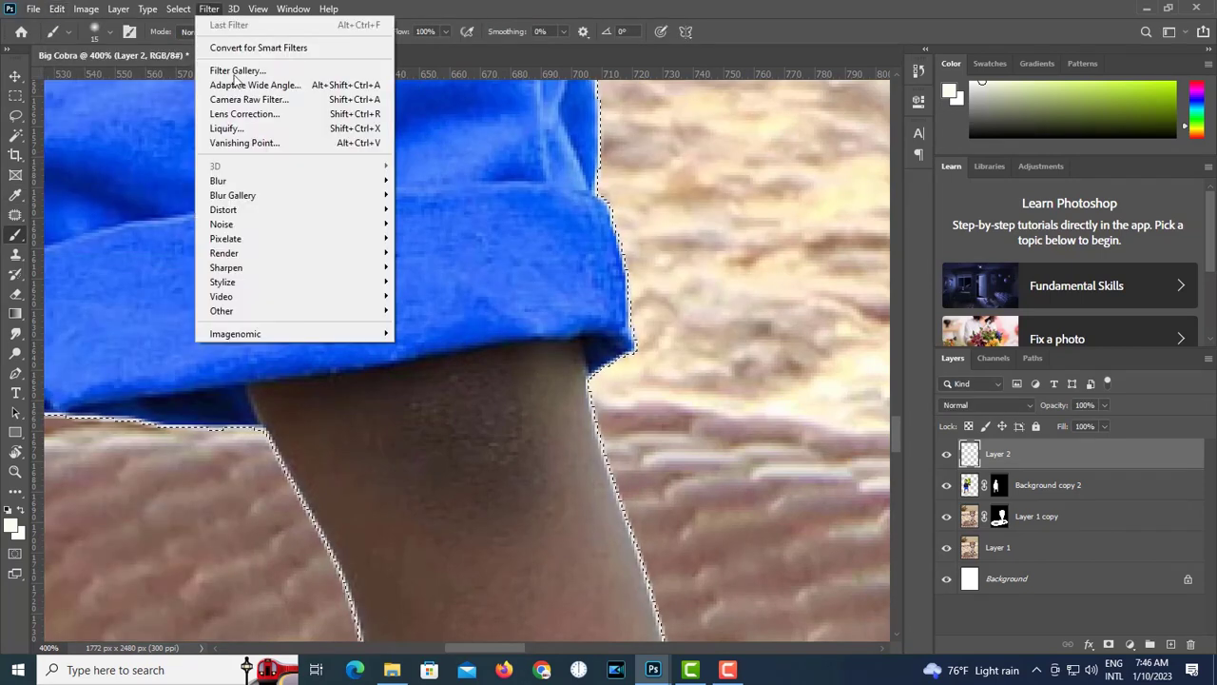
{"action": "mouse_move", "coordinate": [259, 183]}
{"action": "left_click", "coordinate": [434, 238]}
{"action": "left_click_drag", "start_coordinate": [543, 350], "coordinate": [509, 357]}
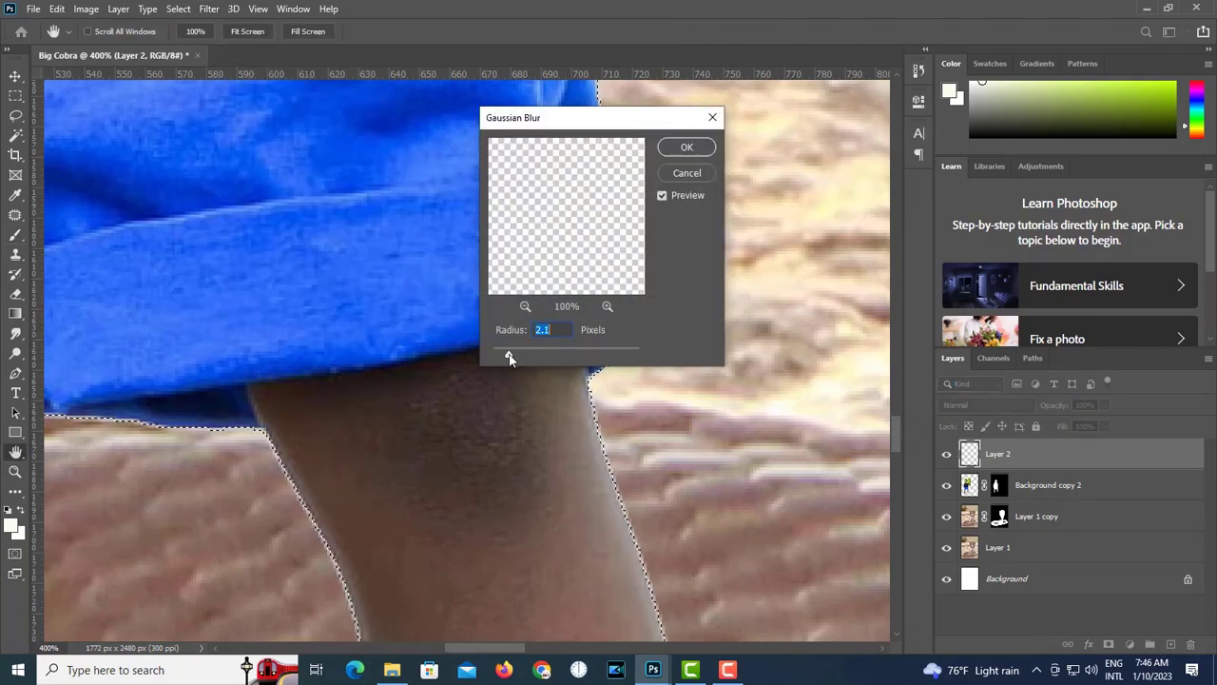
{"action": "left_click", "coordinate": [683, 149]}
{"action": "scroll", "coordinate": [561, 214], "scroll_direction": "down", "scroll_amount": 5}
{"action": "scroll", "coordinate": [564, 199], "scroll_direction": "down", "scroll_amount": 2}
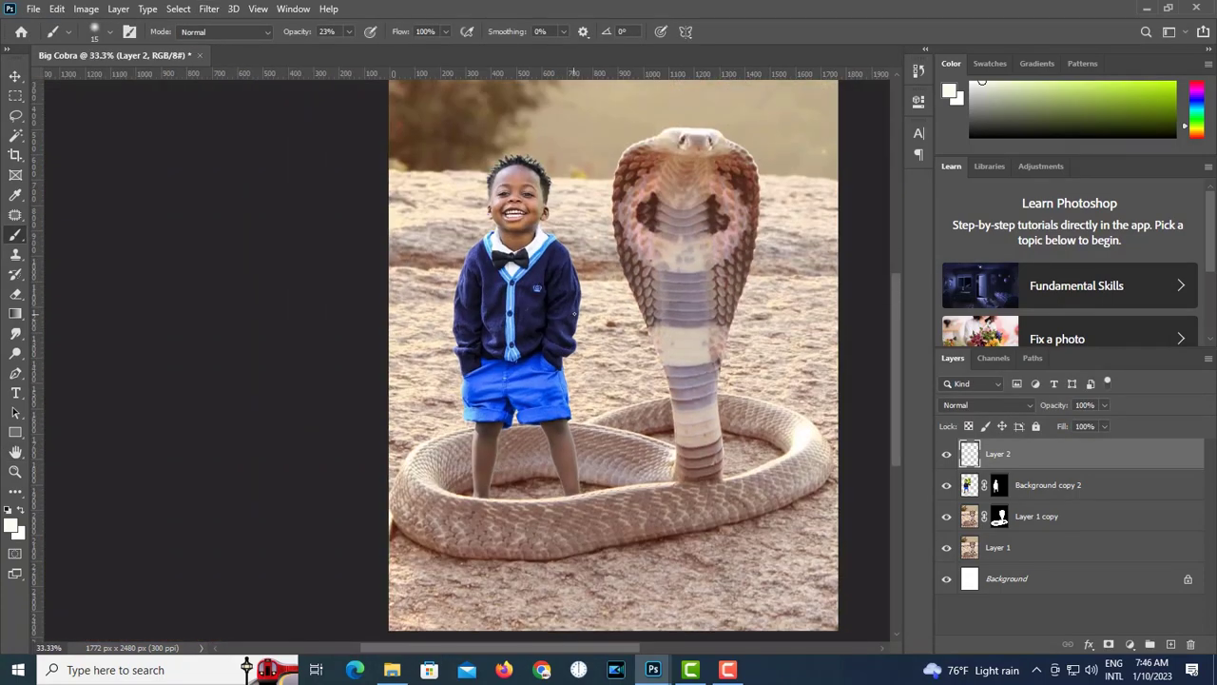
- Set Layer 2 to Overlay blending at 49% opacity
{"action": "left_click", "coordinate": [1017, 408]}
{"action": "left_click", "coordinate": [980, 461]}
{"action": "left_click_drag", "start_coordinate": [597, 420], "coordinate": [582, 458]}
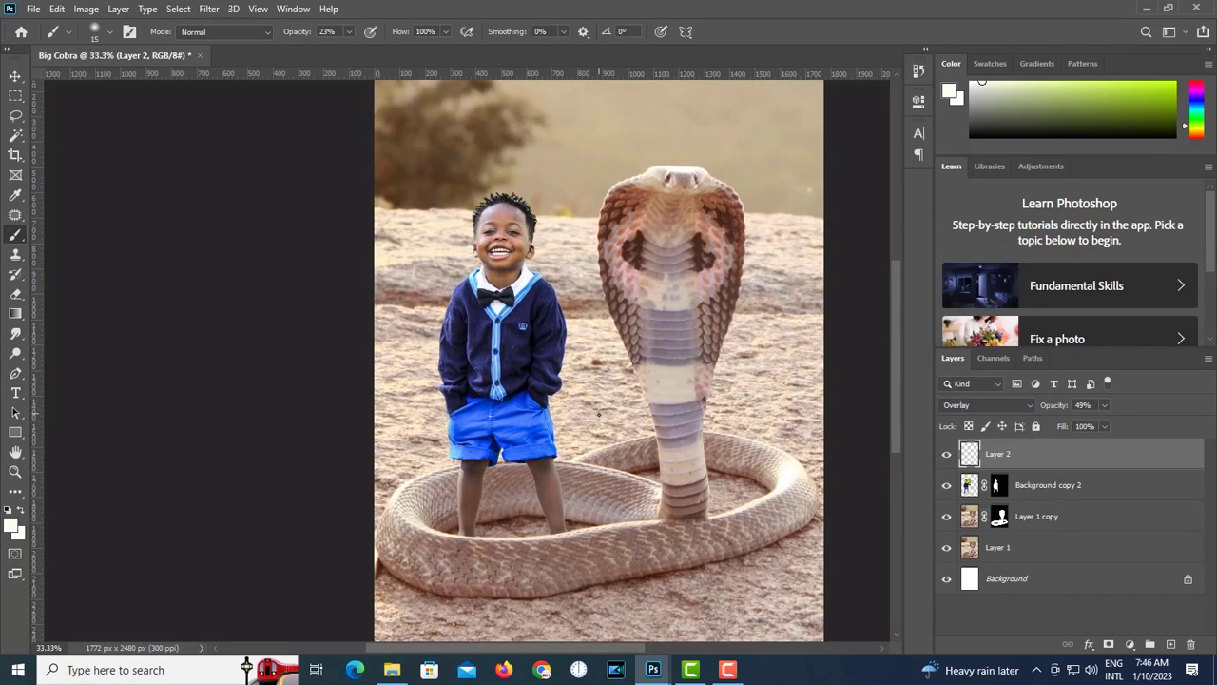
- Raise the contrast of Background copy 2 to 19 with a Brightness/Contrast adjustment
{"action": "left_click", "coordinate": [968, 488]}
{"action": "left_click", "coordinate": [86, 8]}
{"action": "mouse_move", "coordinate": [110, 46]}
{"action": "left_click", "coordinate": [275, 46]}
{"action": "left_click_drag", "start_coordinate": [711, 276], "coordinate": [744, 278]}
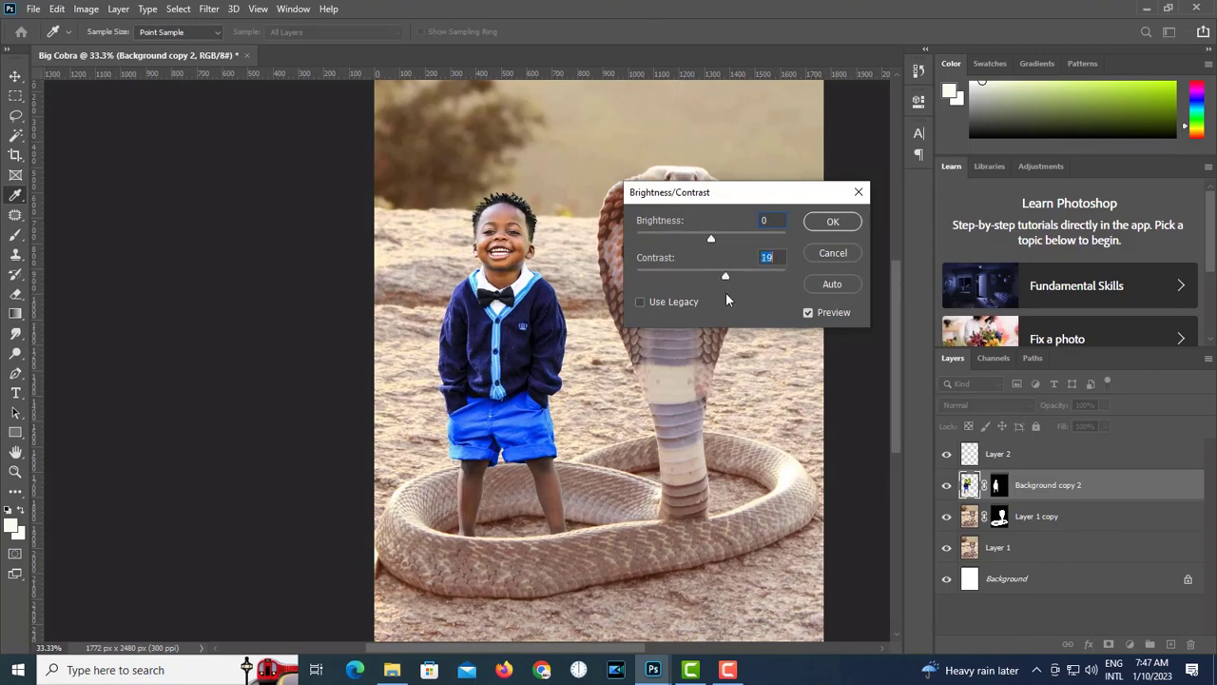
{"action": "key", "text": "Return"}
{"action": "key", "text": "b"}
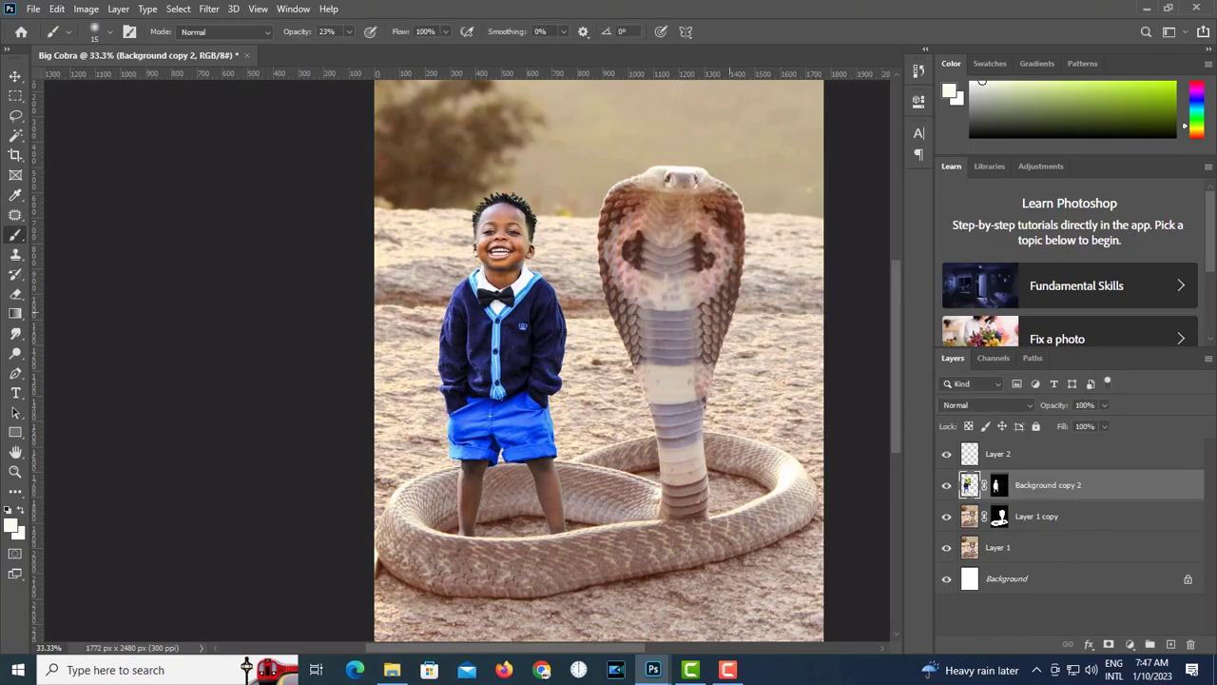
- Try Match Color on the boy with Untitled-1.jpg as the source and Background copy 2 as its layer
{"action": "left_click", "coordinate": [85, 9]}
{"action": "mouse_move", "coordinate": [109, 47]}
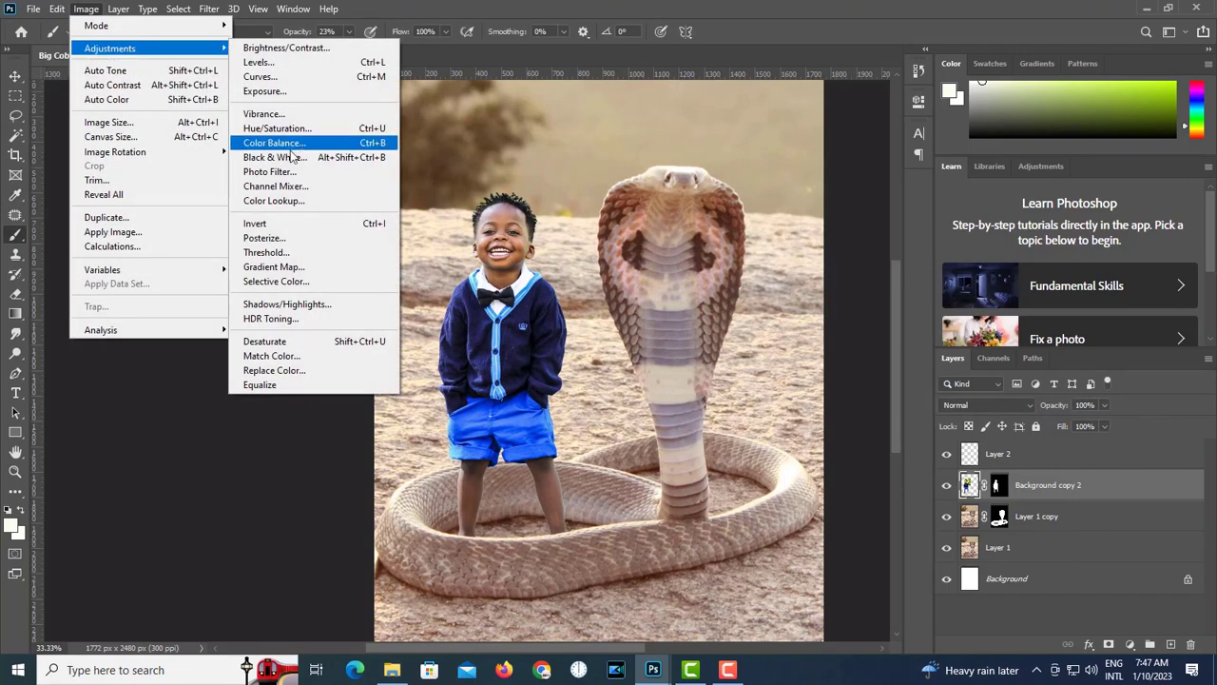
{"action": "left_click", "coordinate": [307, 353]}
{"action": "left_click_drag", "start_coordinate": [610, 63], "coordinate": [904, 65]}
{"action": "left_click", "coordinate": [870, 384]}
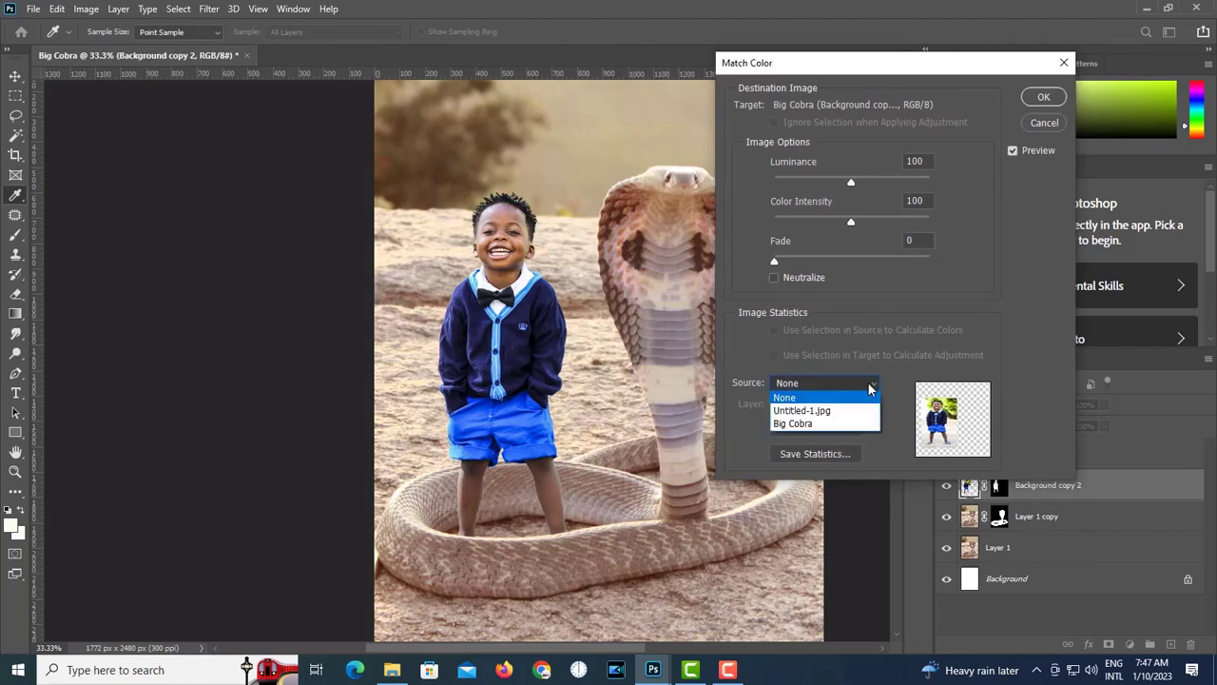
{"action": "left_click", "coordinate": [850, 410]}
{"action": "left_click", "coordinate": [850, 404]}
{"action": "left_click", "coordinate": [854, 443]}
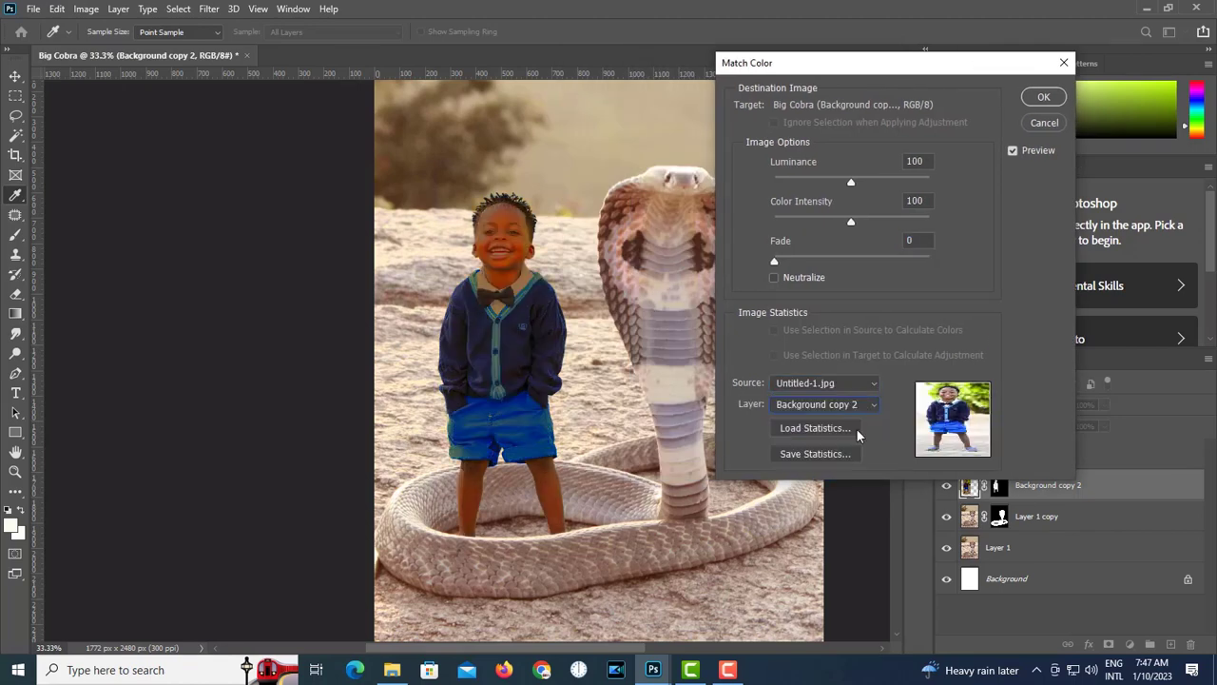
- Try the Background copy and Background layers of Untitled-1.jpg as the colour source
{"action": "left_click", "coordinate": [851, 404]}
{"action": "left_click", "coordinate": [851, 456]}
{"action": "left_click", "coordinate": [846, 404]}
{"action": "left_click", "coordinate": [844, 470]}
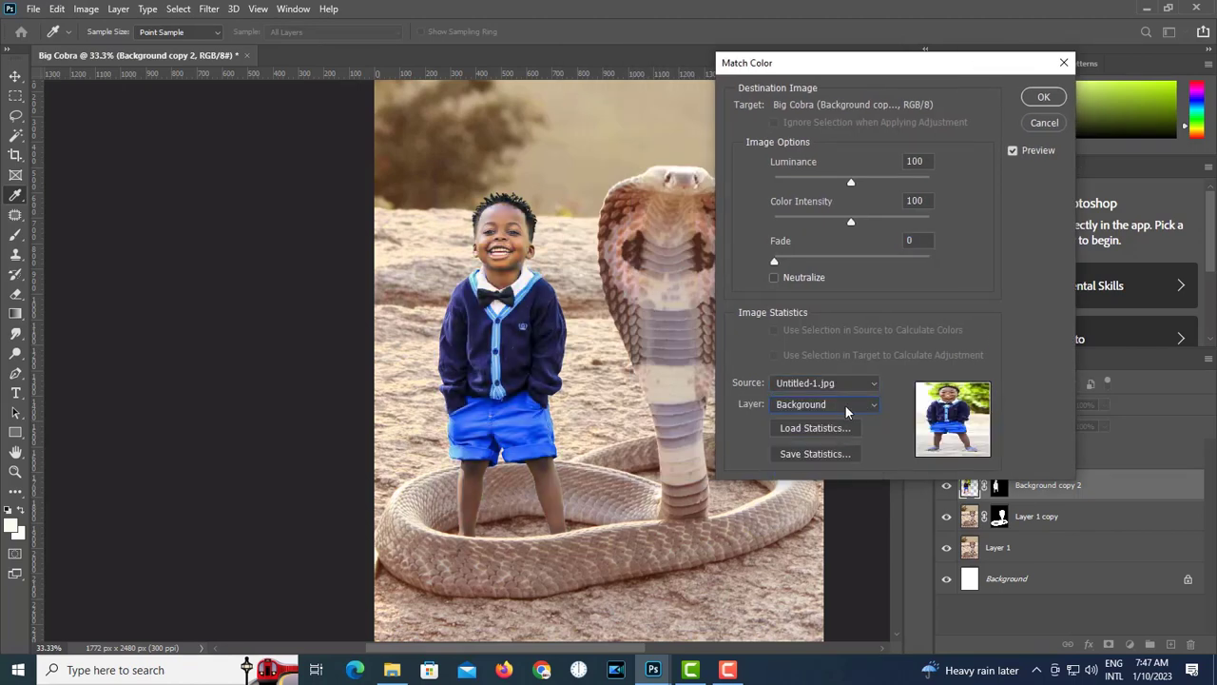
{"action": "left_click", "coordinate": [854, 404]}
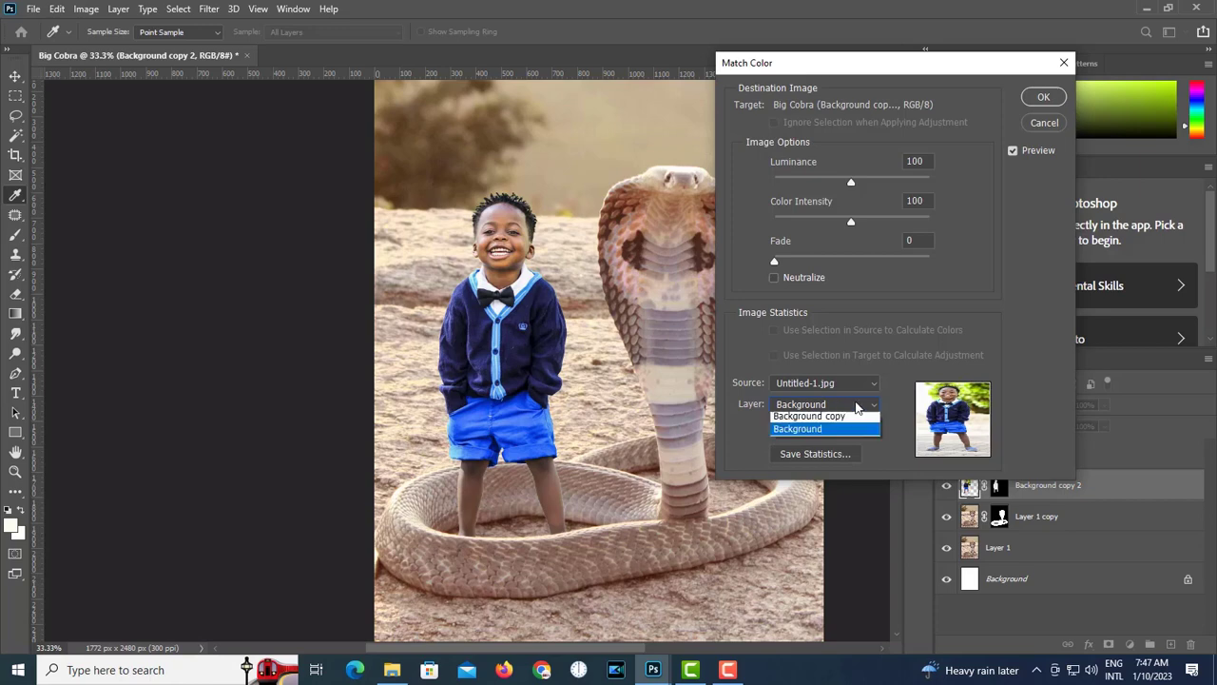
{"action": "left_click", "coordinate": [851, 426]}
- Reselect Untitled-1.jpg as the Match Color source and try each of its layers, ending on Merged
{"action": "left_click", "coordinate": [855, 381]}
{"action": "left_click", "coordinate": [844, 394]}
{"action": "left_click", "coordinate": [844, 385]}
{"action": "left_click", "coordinate": [845, 406]}
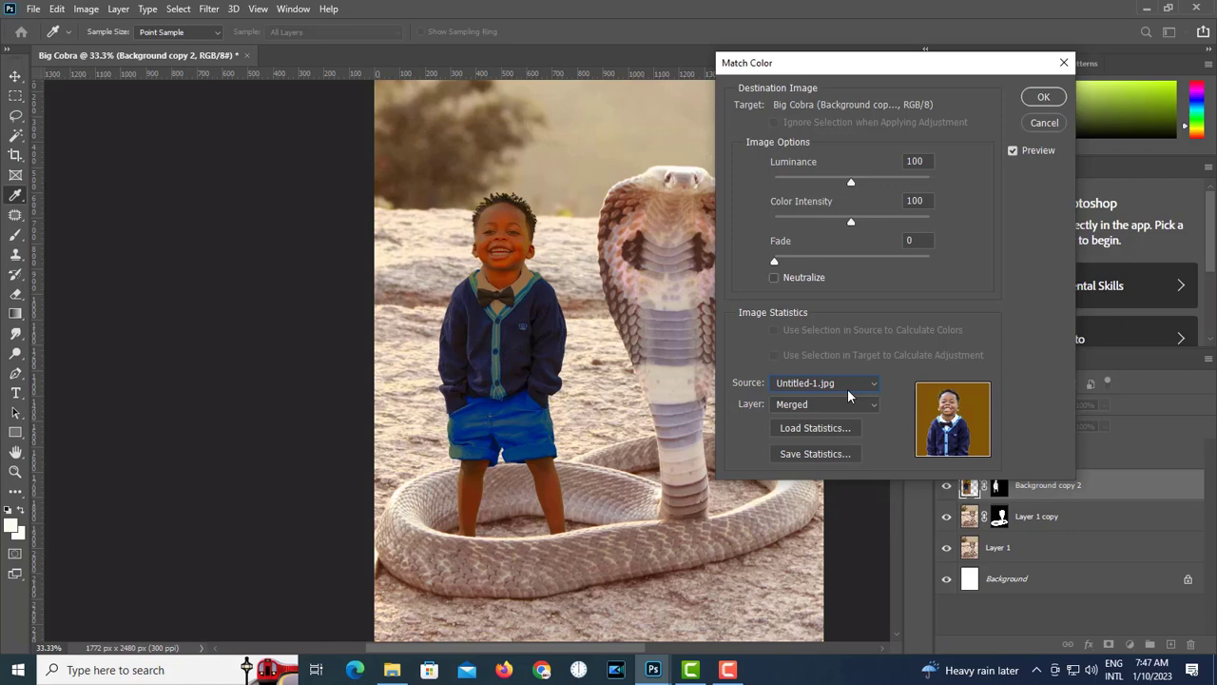
{"action": "left_click", "coordinate": [849, 384]}
{"action": "left_click", "coordinate": [846, 407]}
{"action": "left_click", "coordinate": [851, 404]}
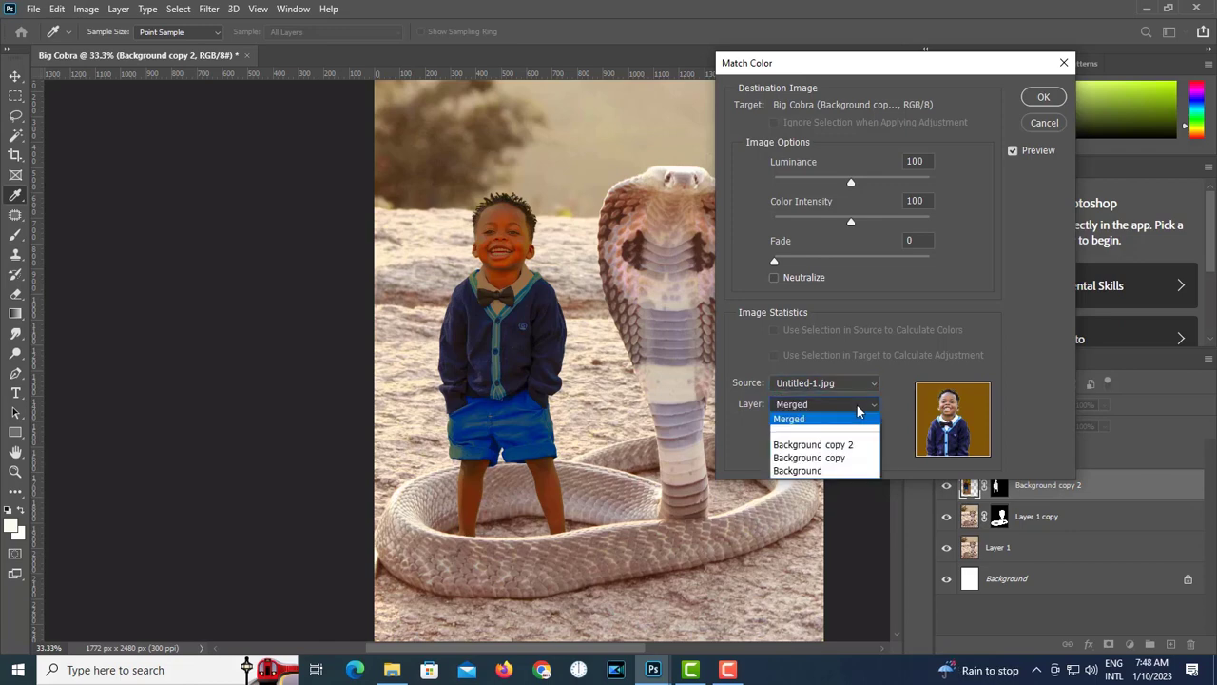
{"action": "left_click", "coordinate": [844, 444]}
{"action": "left_click", "coordinate": [851, 404]}
{"action": "left_click", "coordinate": [852, 458]}
{"action": "left_click", "coordinate": [851, 405]}
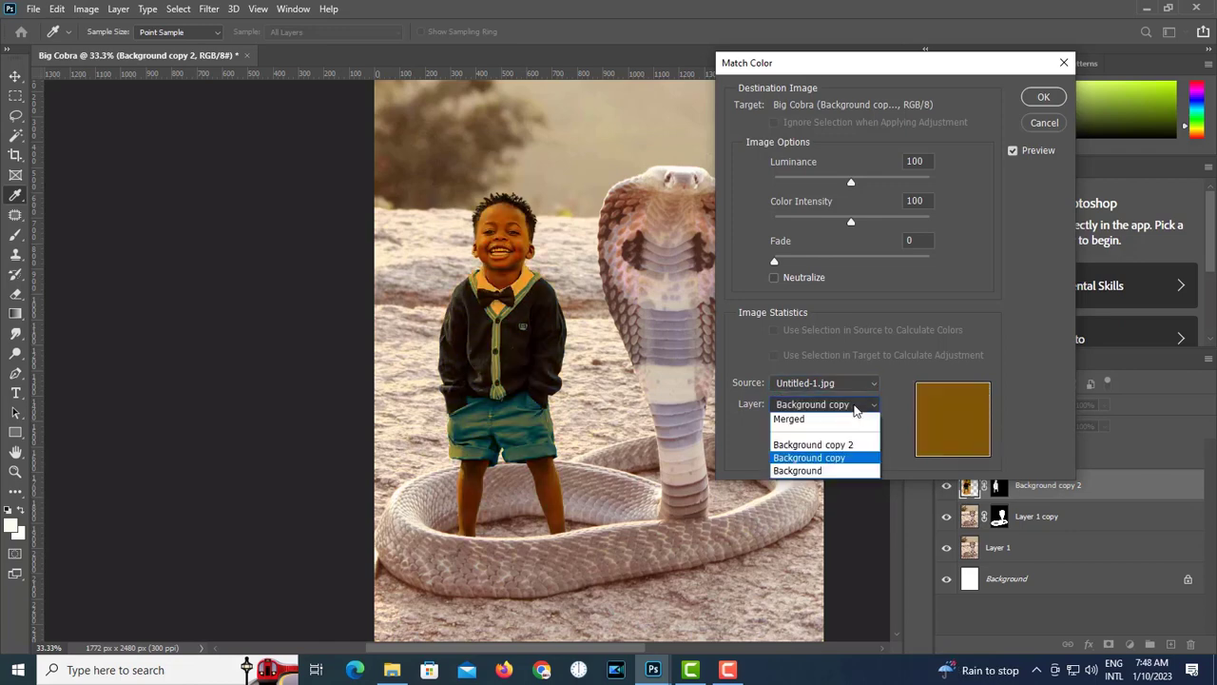
{"action": "left_click", "coordinate": [843, 469]}
{"action": "left_click", "coordinate": [843, 404]}
{"action": "left_click", "coordinate": [836, 418]}
- Try Match Color with Luminance 200, Color Intensity 200 and different Fade amounts, and discard the adjustment
{"action": "left_click_drag", "start_coordinate": [851, 182], "coordinate": [797, 181]}
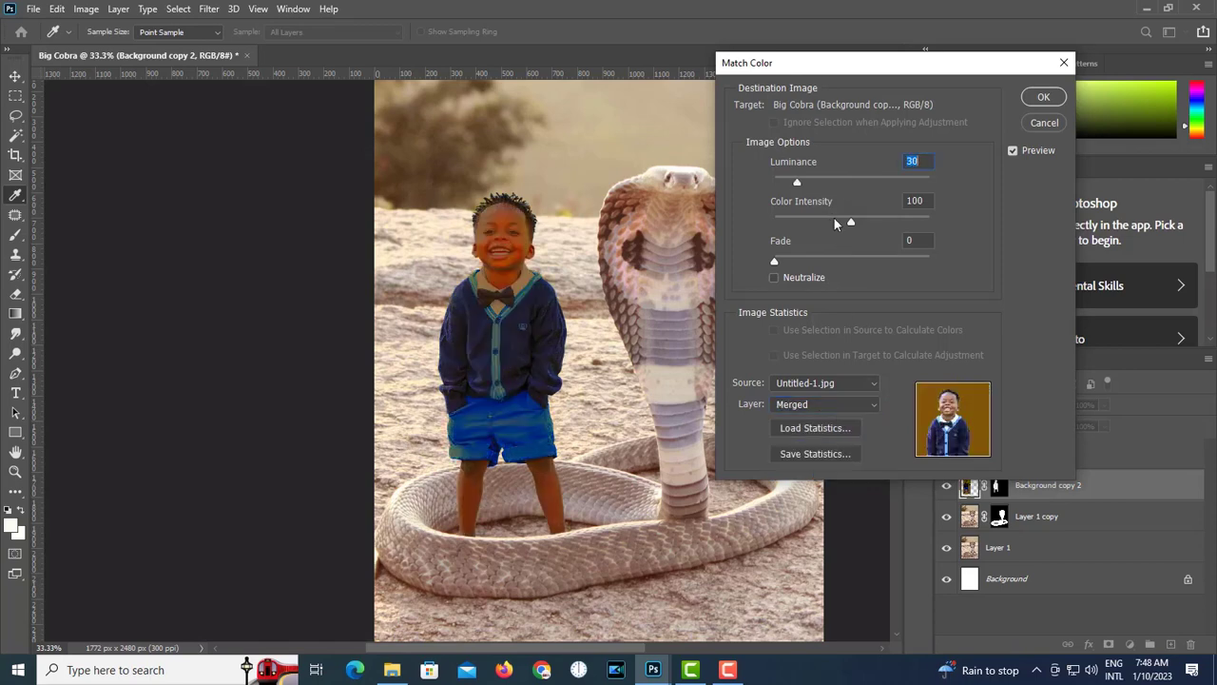
{"action": "left_click_drag", "start_coordinate": [851, 222], "coordinate": [779, 221]}
{"action": "left_click_drag", "start_coordinate": [796, 181], "coordinate": [930, 181]}
{"action": "left_click_drag", "start_coordinate": [779, 222], "coordinate": [930, 222]}
{"action": "left_click_drag", "start_coordinate": [774, 261], "coordinate": [921, 264]}
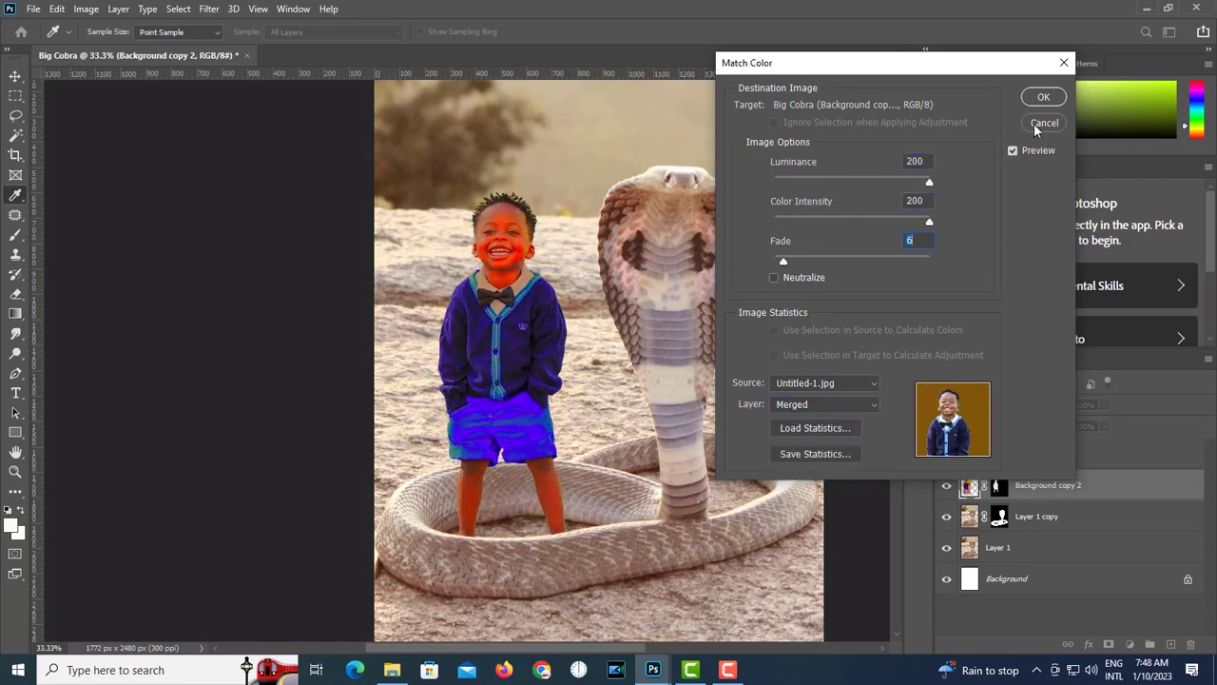
{"action": "left_click", "coordinate": [1043, 122]}
{"action": "key", "text": "b"}
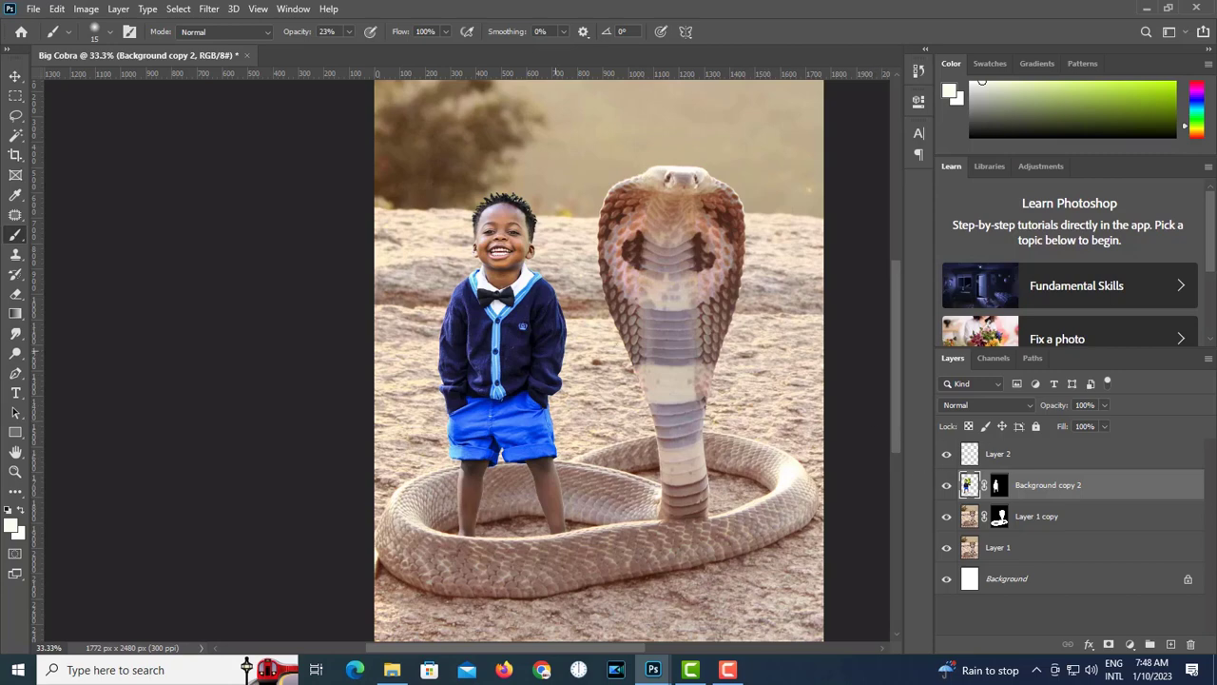
- Add a Photo Filter adjustment above the boy's layer with custom colour d7a967 and density 86%
{"action": "left_click", "coordinate": [1089, 645]}
{"action": "left_click", "coordinate": [1041, 648]}
{"action": "left_click", "coordinate": [1127, 647]}
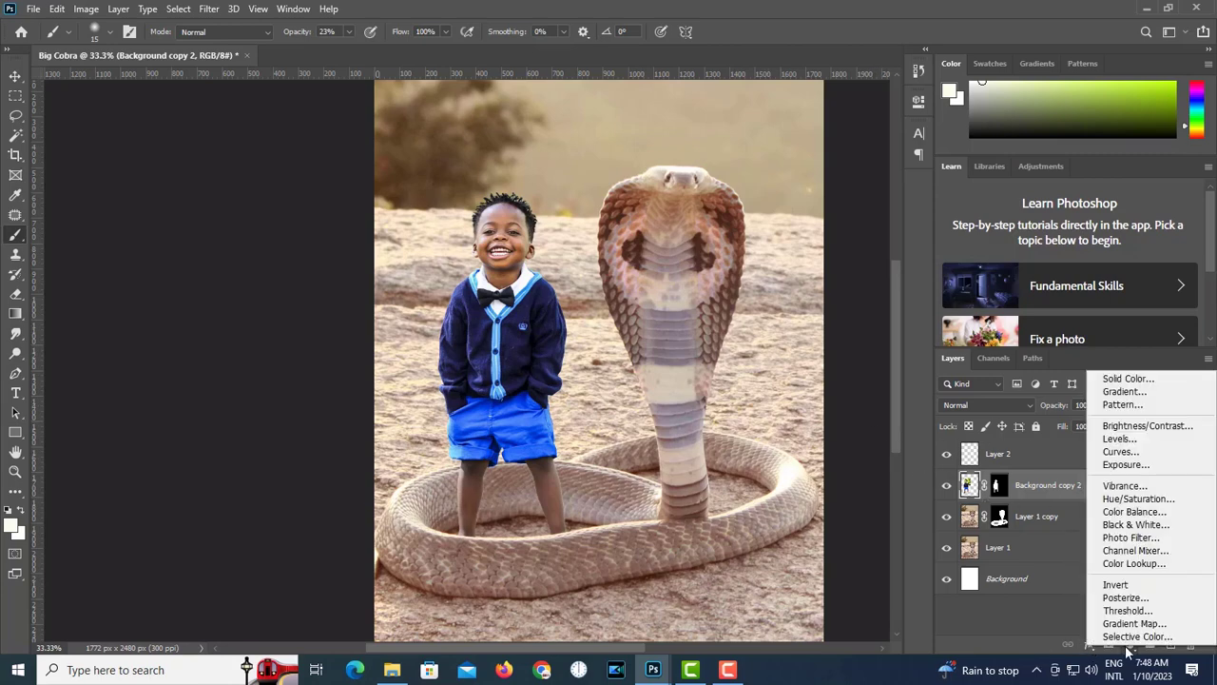
{"action": "left_click", "coordinate": [1129, 534]}
{"action": "left_click", "coordinate": [744, 169]}
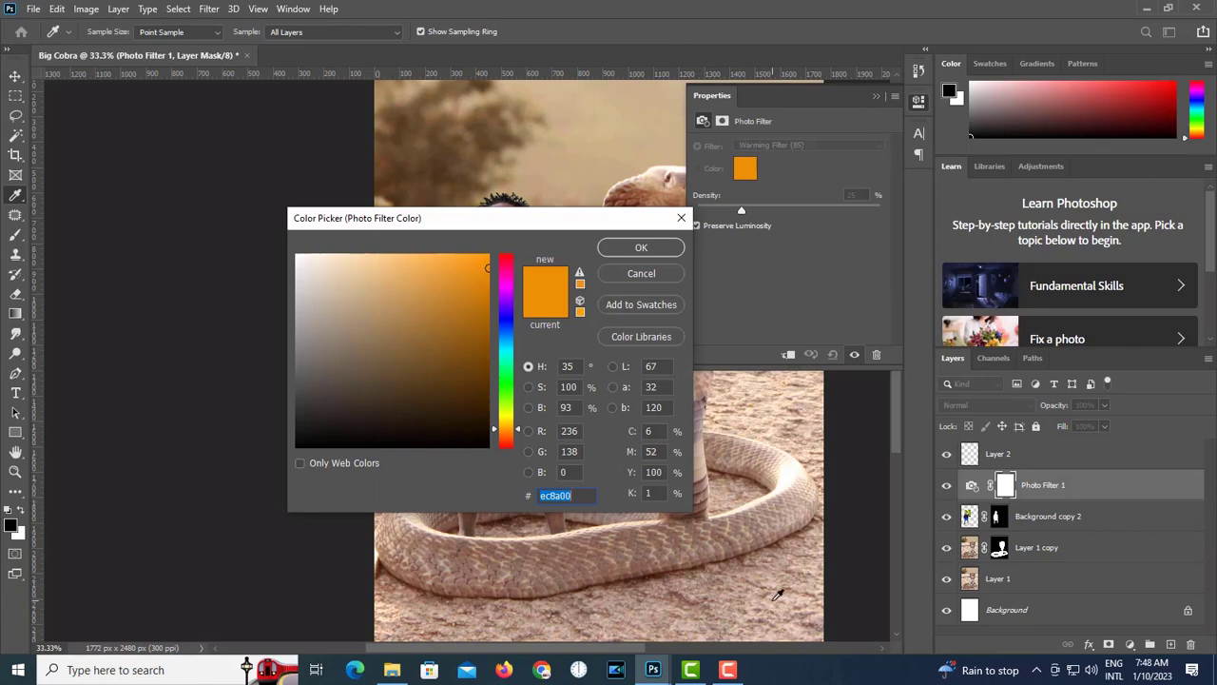
{"action": "type", "text": "ffffff"}
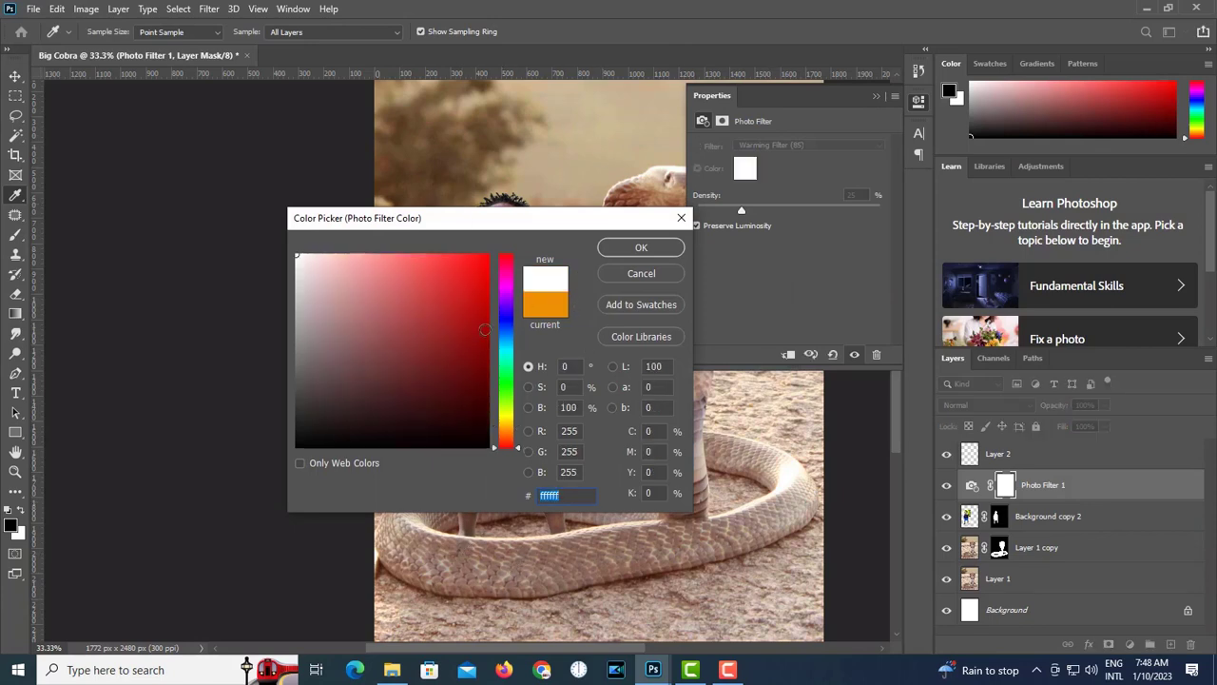
{"action": "left_click_drag", "start_coordinate": [506, 412], "coordinate": [506, 430]}
{"action": "left_click_drag", "start_coordinate": [423, 258], "coordinate": [397, 284]}
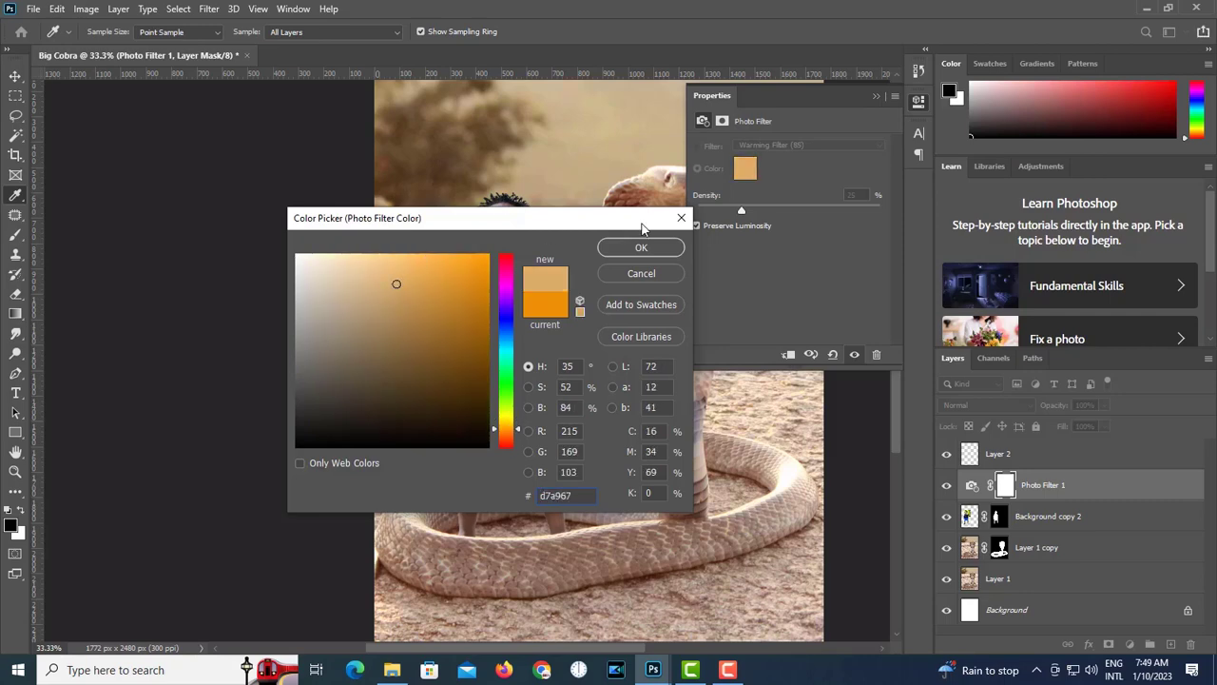
{"action": "left_click", "coordinate": [643, 247]}
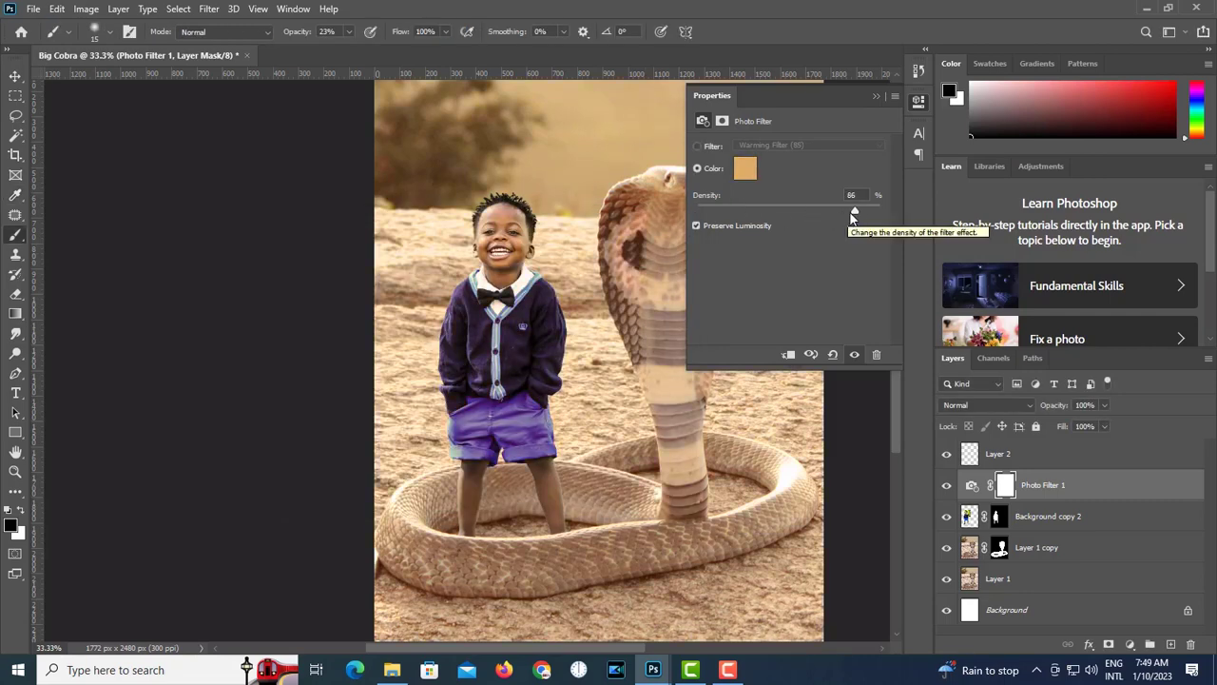
{"action": "left_click", "coordinate": [876, 96]}
- Clip the Photo Filter to the boy's layer and lower its density to 1%
{"action": "right_click", "coordinate": [1074, 485]}
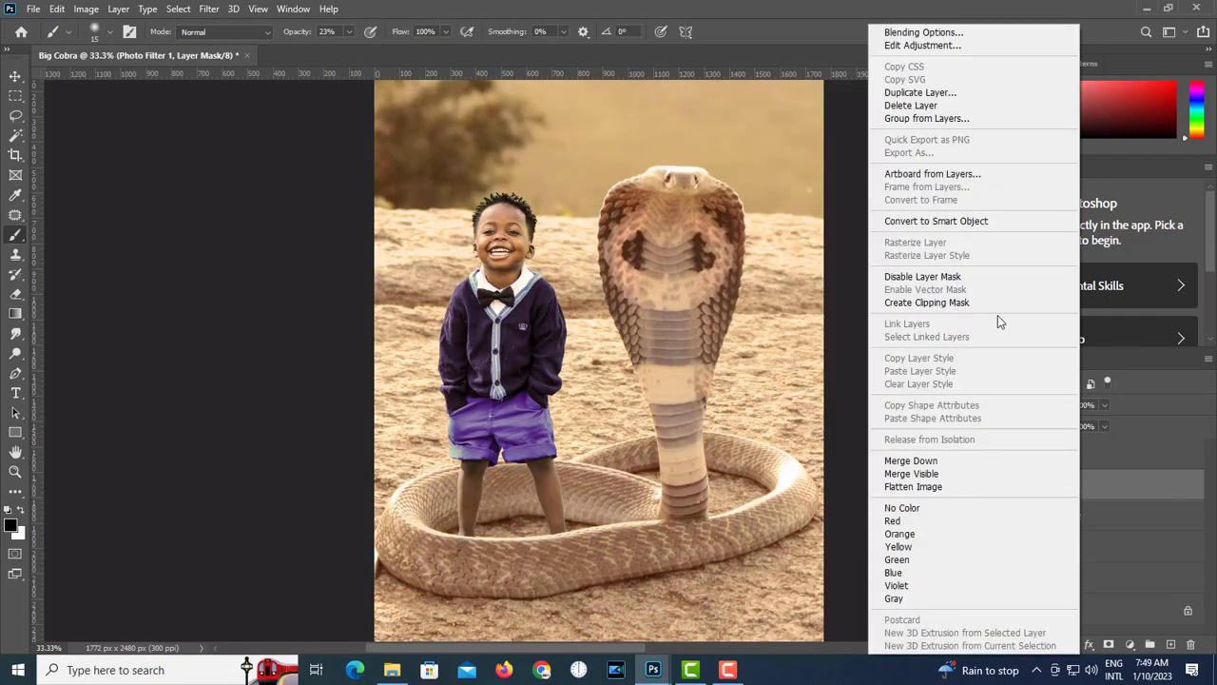
{"action": "left_click", "coordinate": [981, 302]}
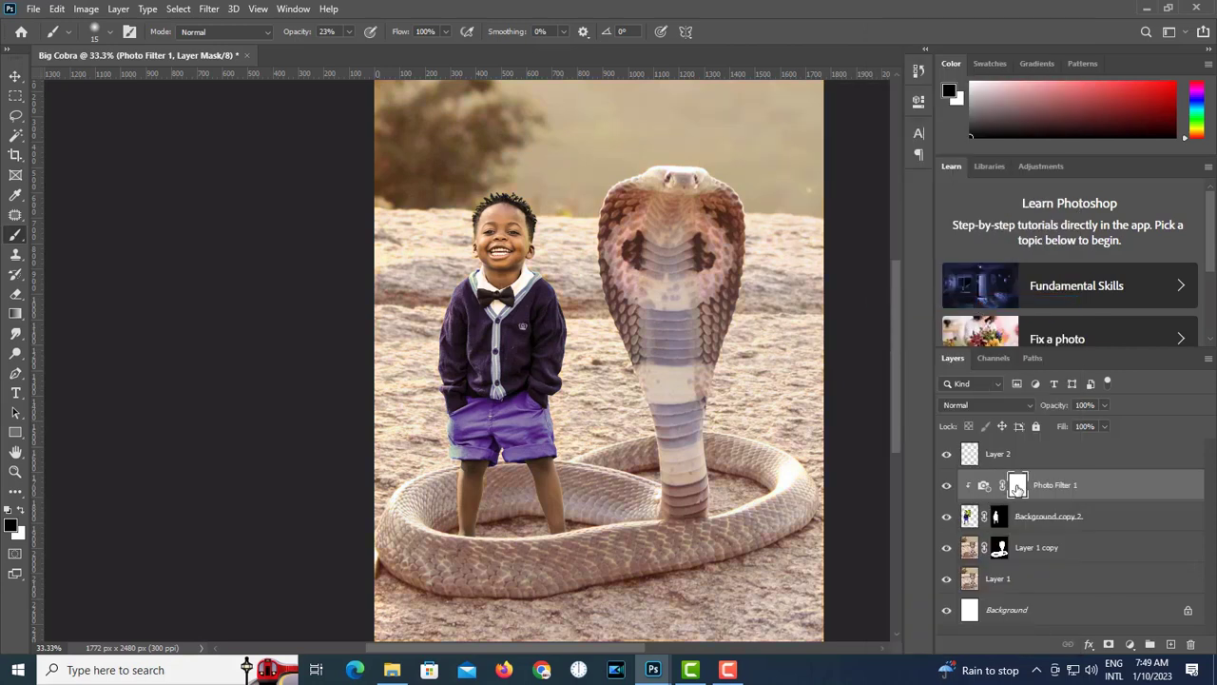
{"action": "double_click", "coordinate": [984, 485]}
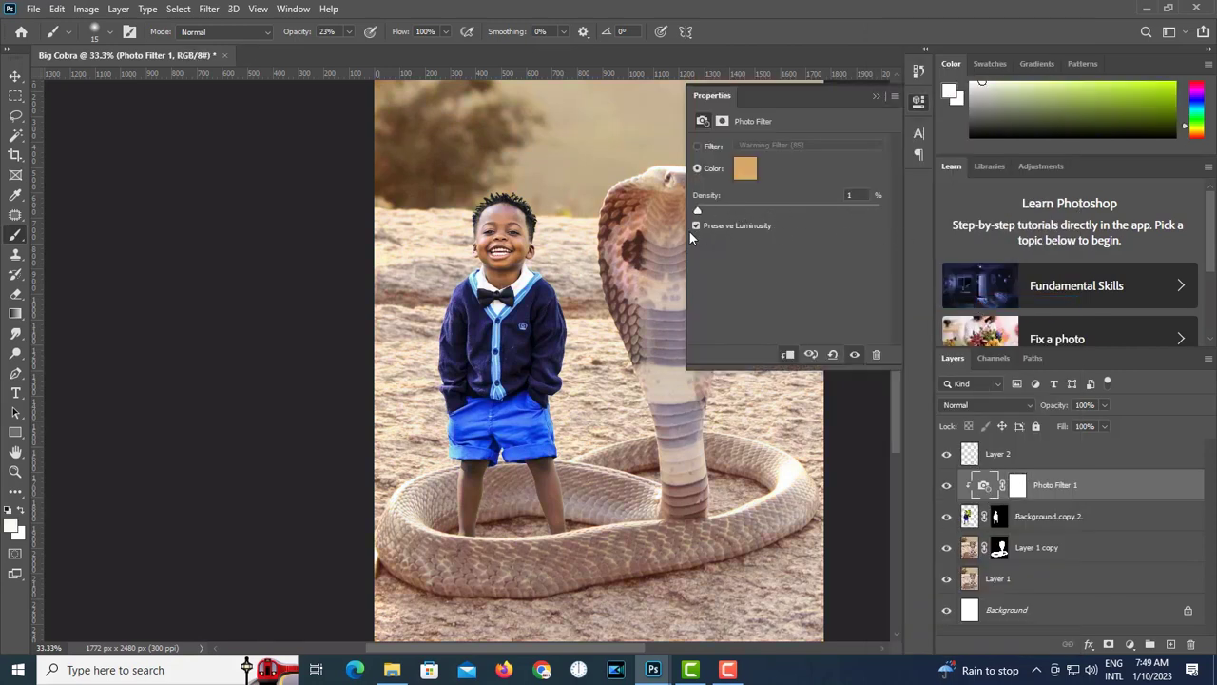
{"action": "left_click", "coordinate": [708, 385]}
{"action": "left_click_drag", "start_coordinate": [717, 581], "coordinate": [709, 535]}
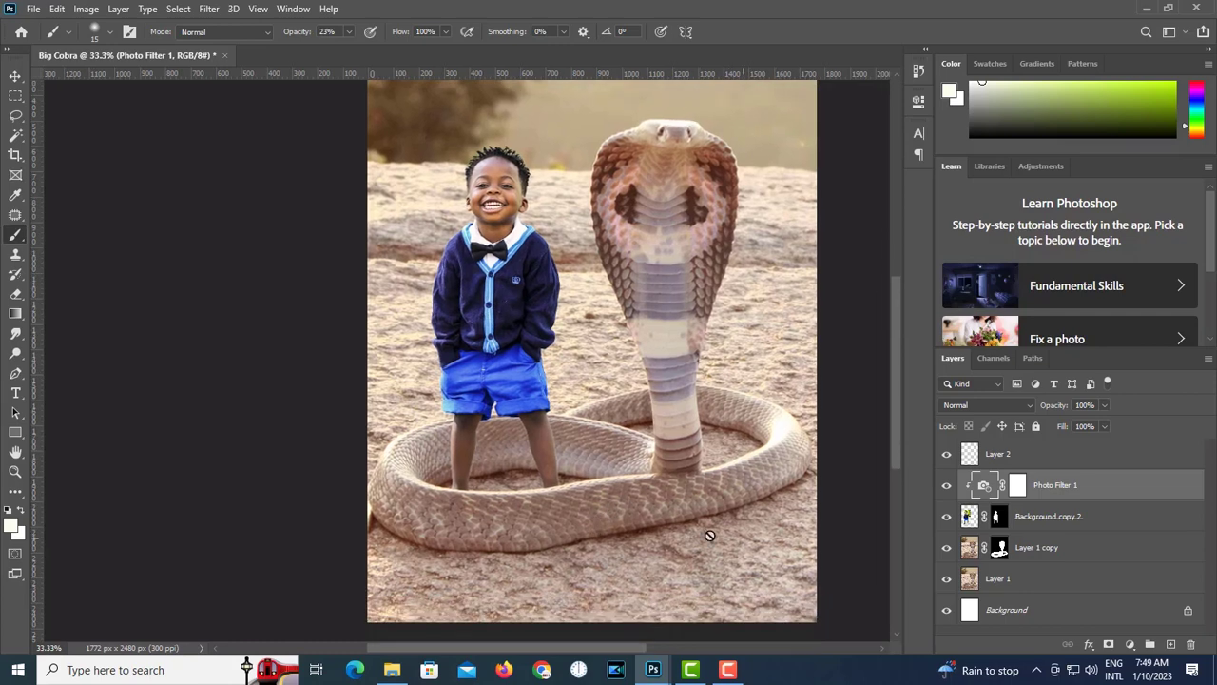
- On Layer 1, load the cobra's mask as a selection and expand it twice, the first time by 5 pixels
{"action": "left_click", "coordinate": [996, 579]}
{"action": "left_click", "coordinate": [968, 578], "text": "ctrl"}
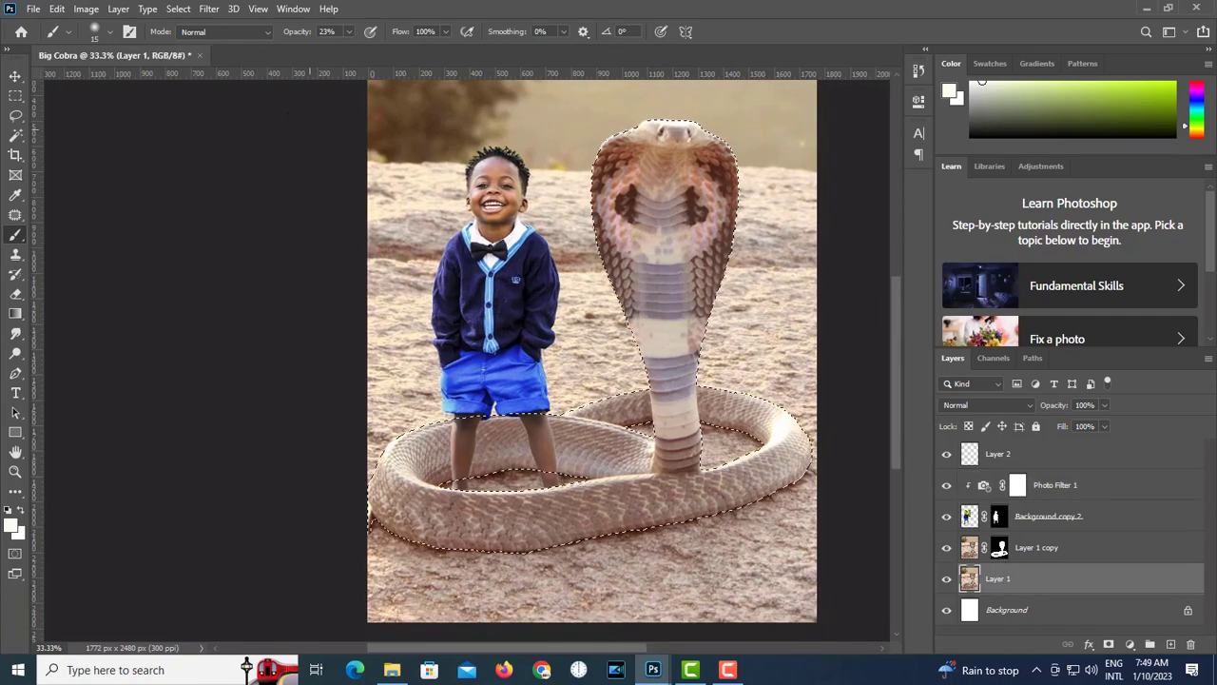
{"action": "left_click", "coordinate": [178, 8]}
{"action": "mouse_move", "coordinate": [195, 225]}
{"action": "left_click", "coordinate": [352, 253]}
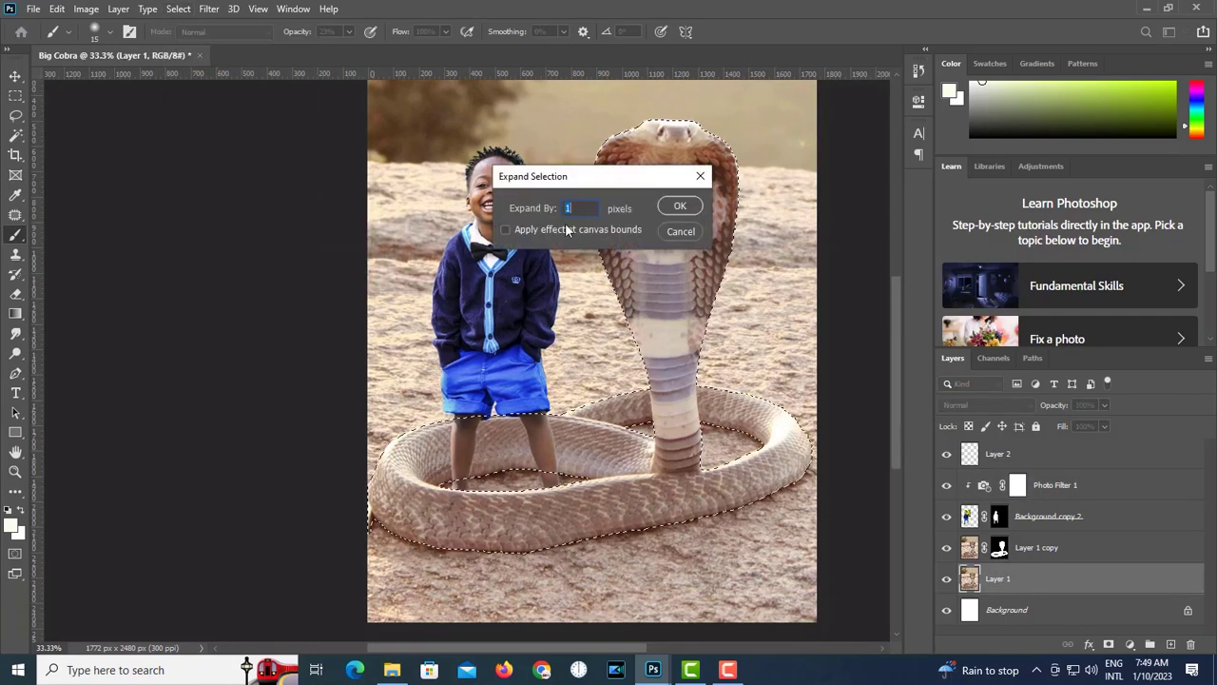
{"action": "left_click", "coordinate": [680, 206]}
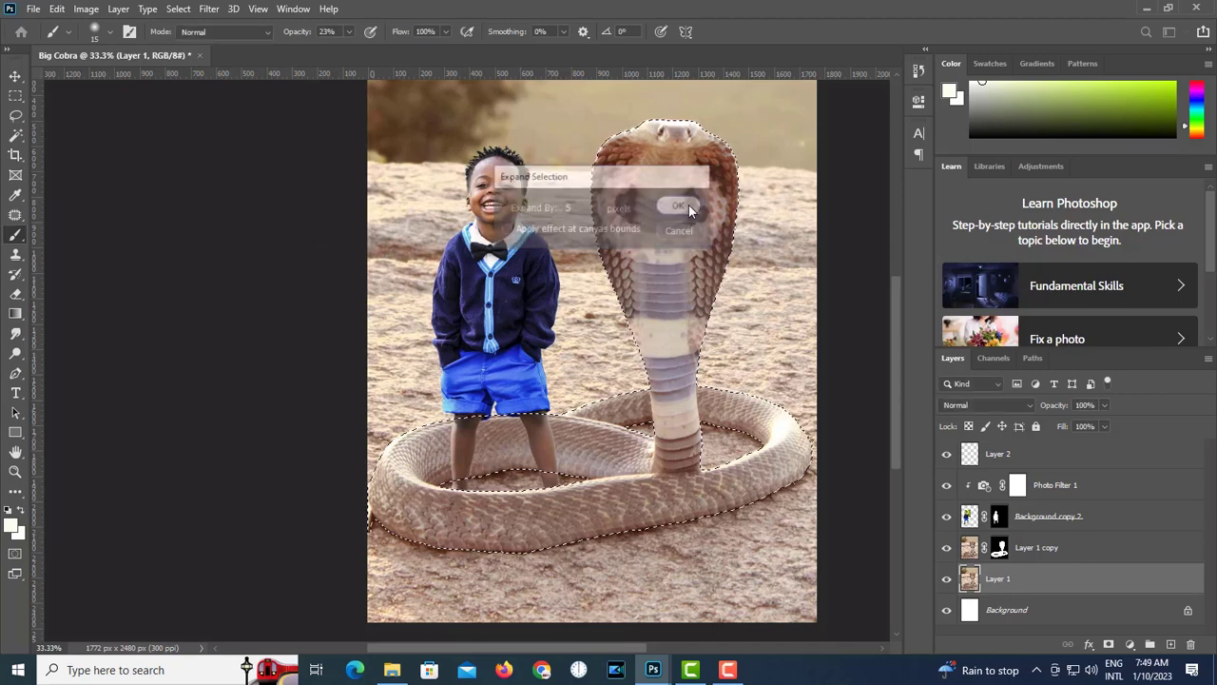
{"action": "left_click", "coordinate": [179, 9]}
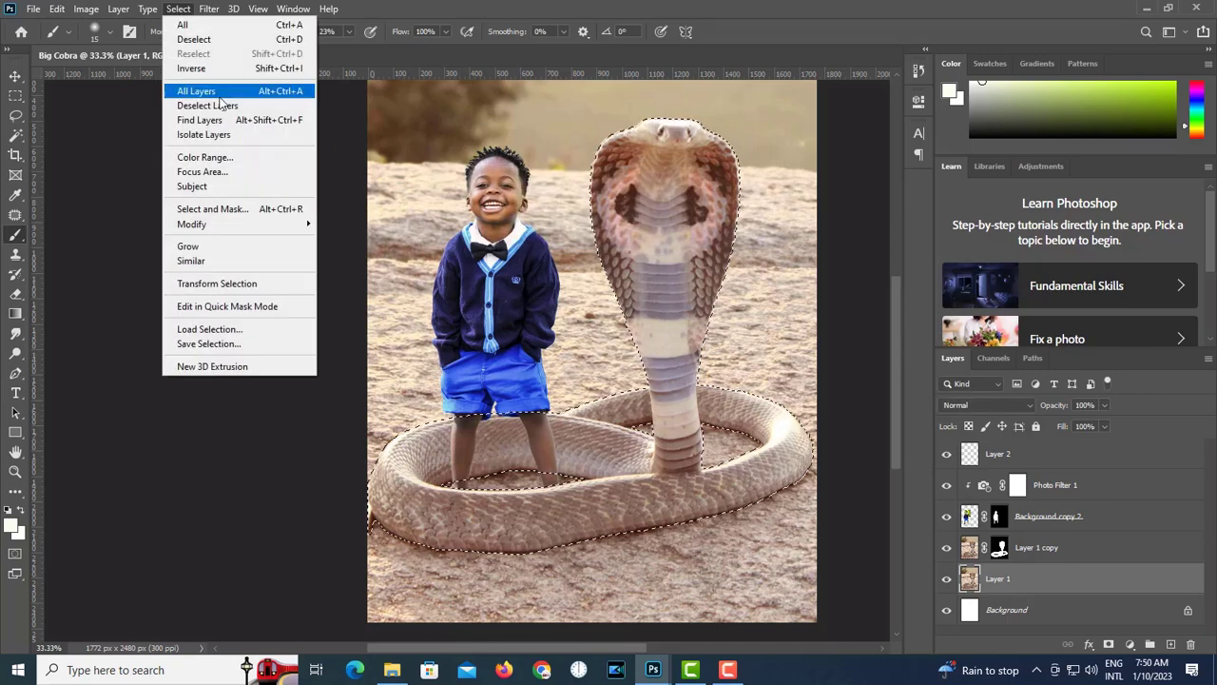
{"action": "left_click", "coordinate": [409, 265]}
{"action": "left_click", "coordinate": [678, 208]}
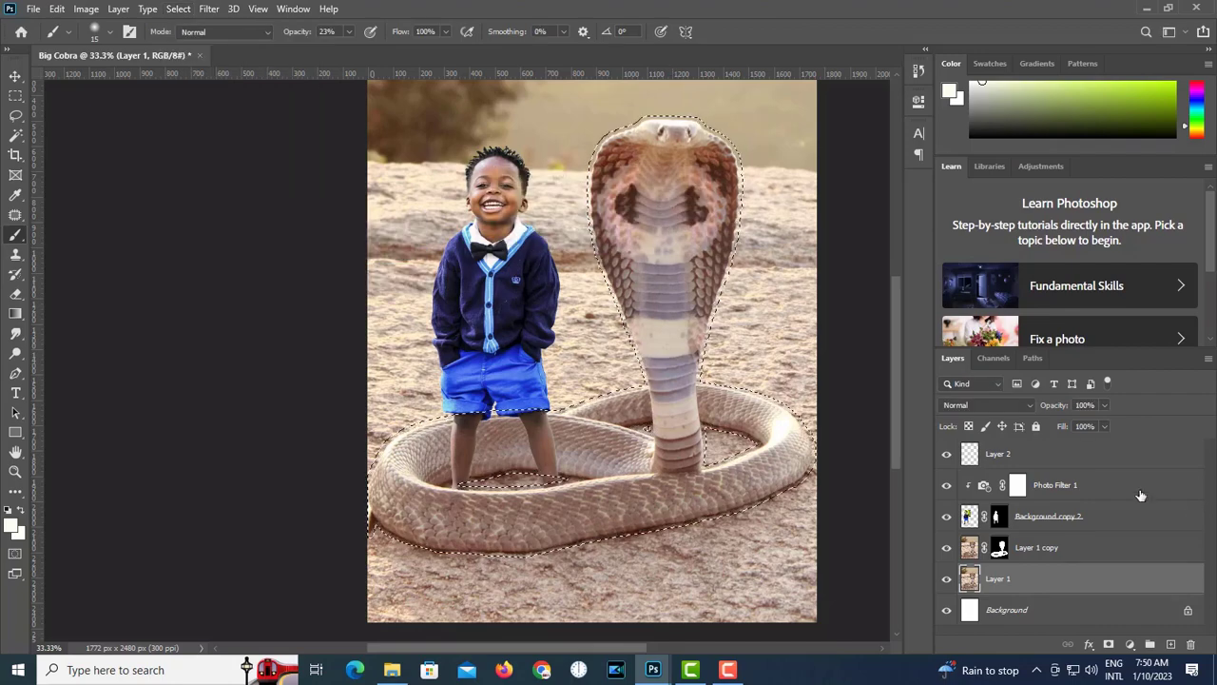
- Try a Content-Aware Fill of the selected cobra area onto a new layer and undo it
{"action": "left_click", "coordinate": [59, 10]}
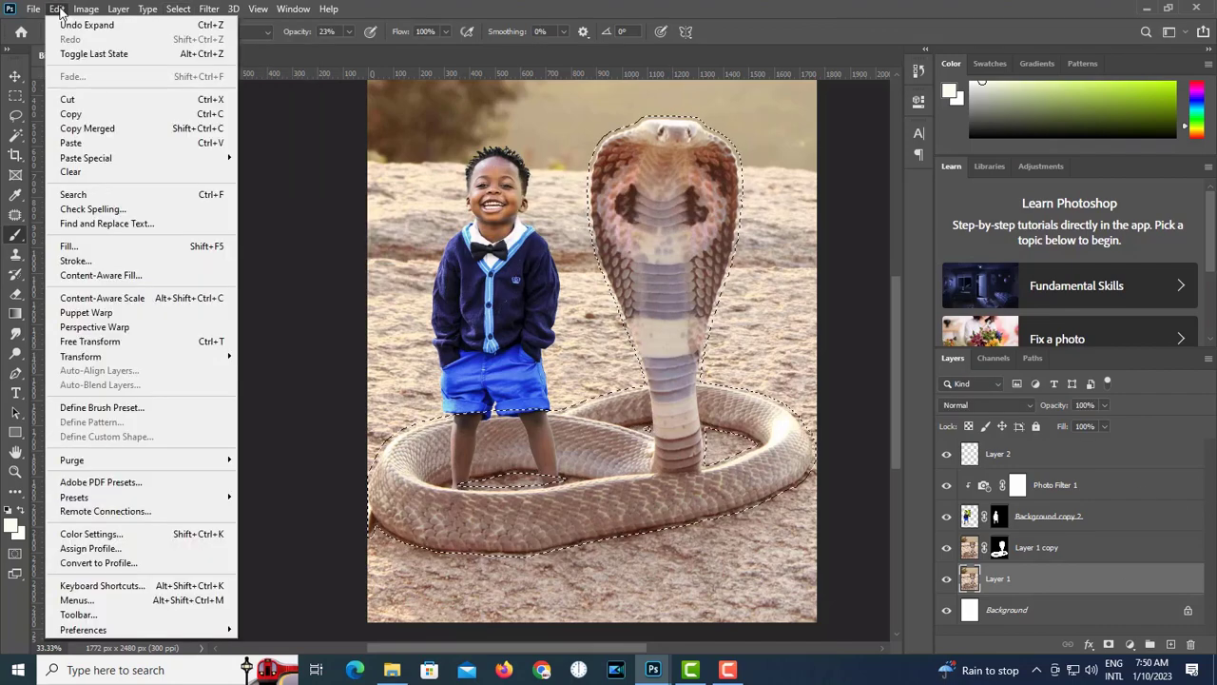
{"action": "left_click", "coordinate": [141, 276]}
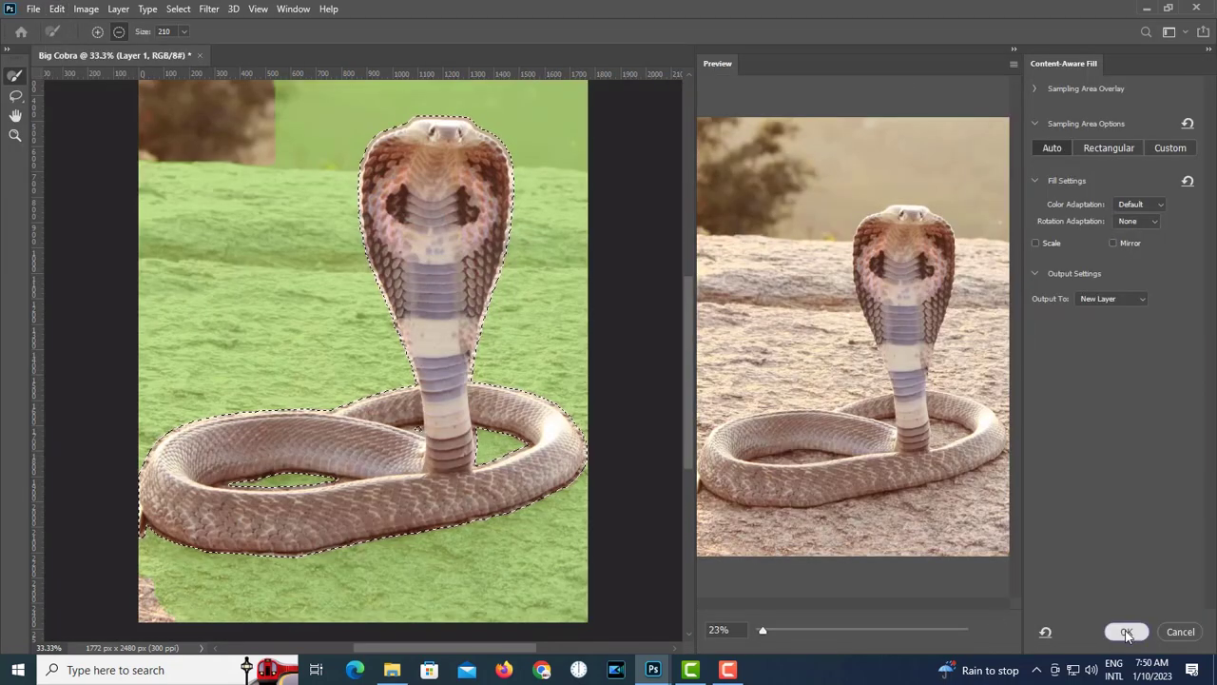
{"action": "left_click", "coordinate": [1125, 633]}
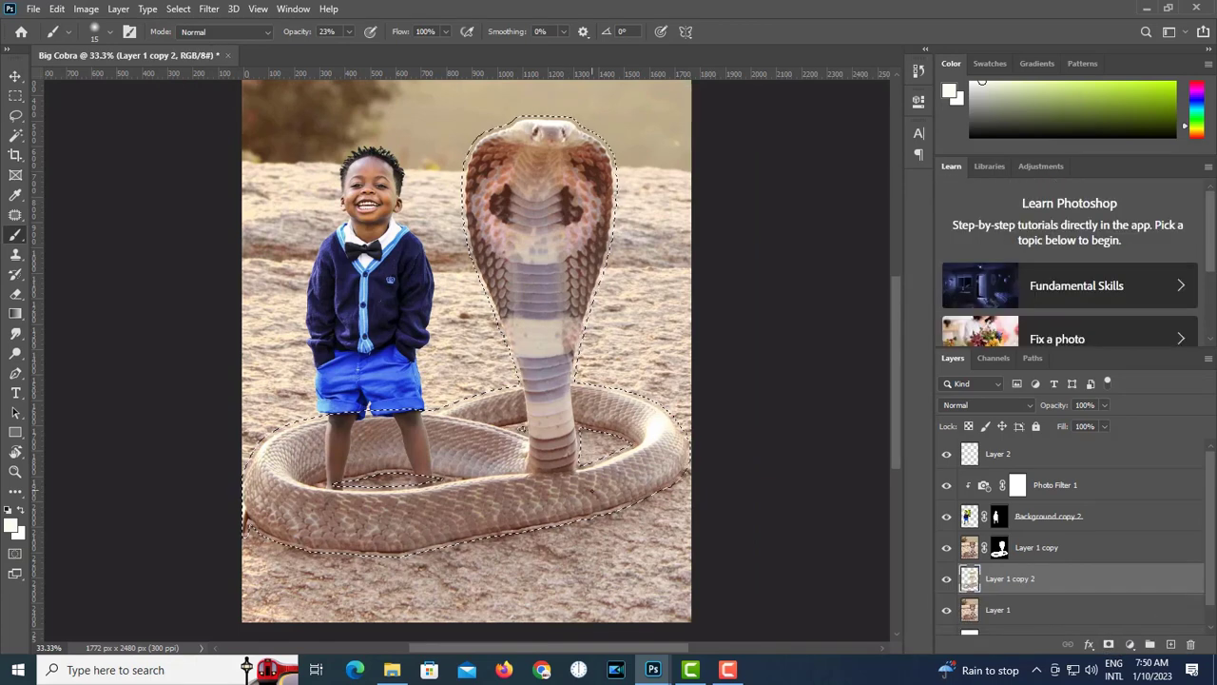
{"action": "key", "text": "ctrl+d"}
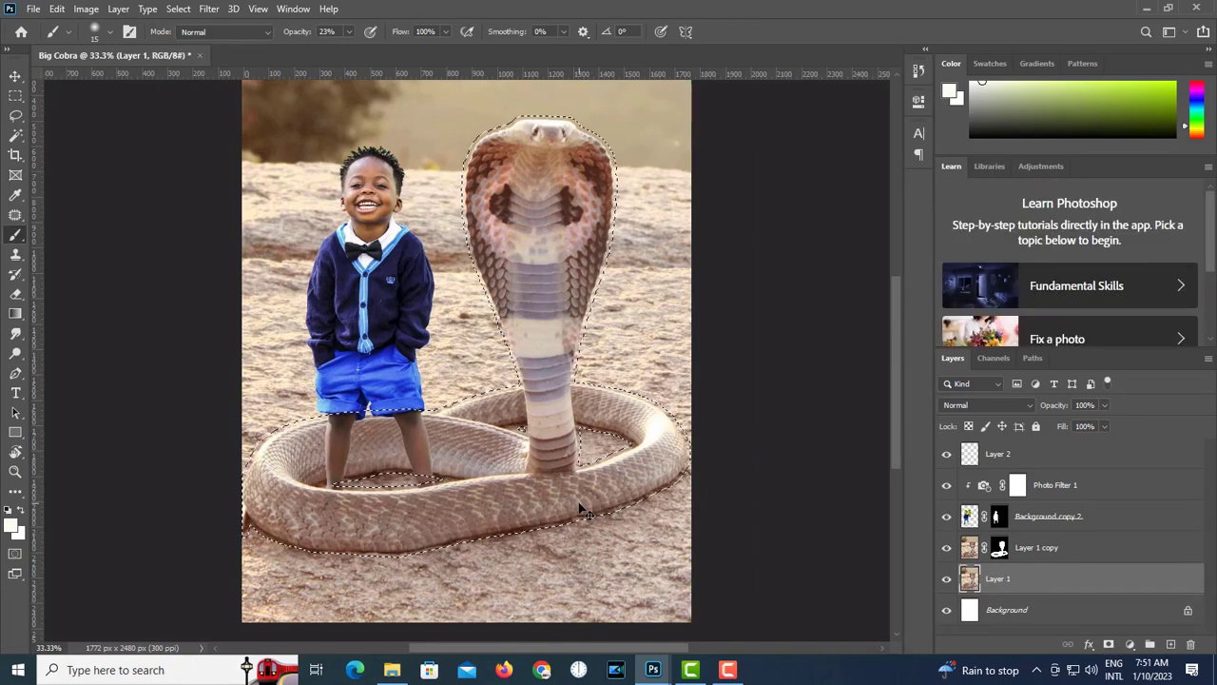
- Load the cobra's mask as a selection on a duplicate of Layer 1 and expand it
{"action": "left_click", "coordinate": [1000, 548], "text": "ctrl"}
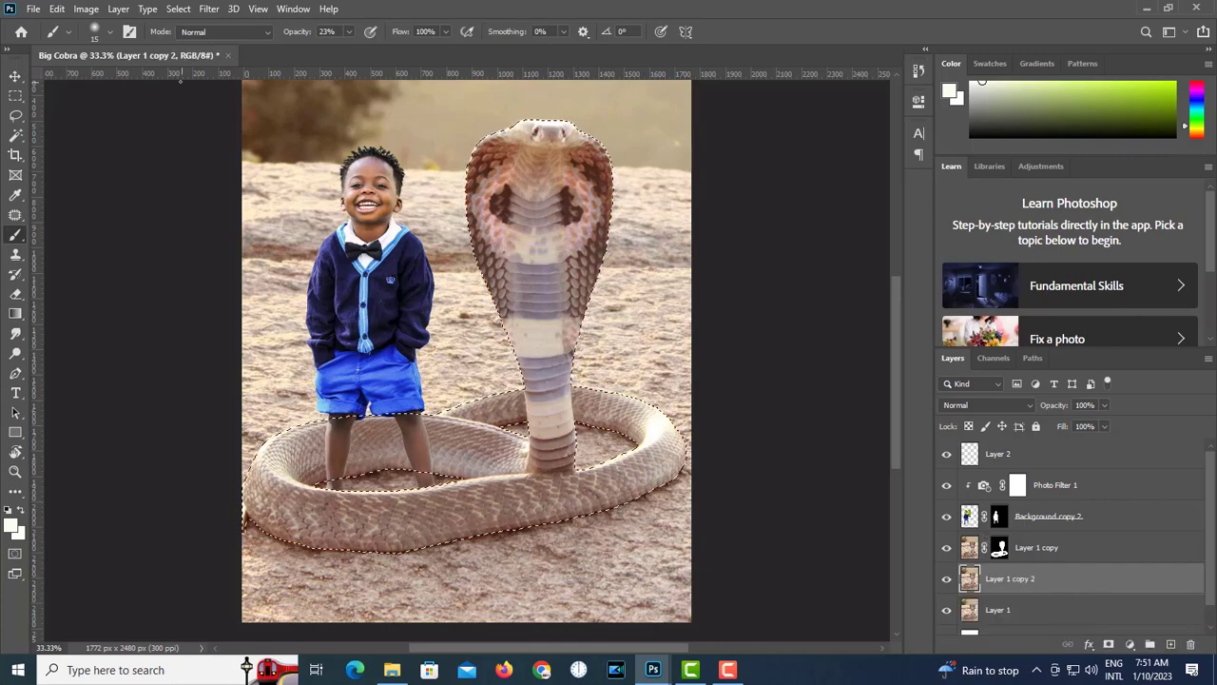
{"action": "left_click", "coordinate": [178, 9]}
{"action": "mouse_move", "coordinate": [272, 222]}
{"action": "left_click", "coordinate": [347, 263]}
{"action": "left_click", "coordinate": [680, 205]}
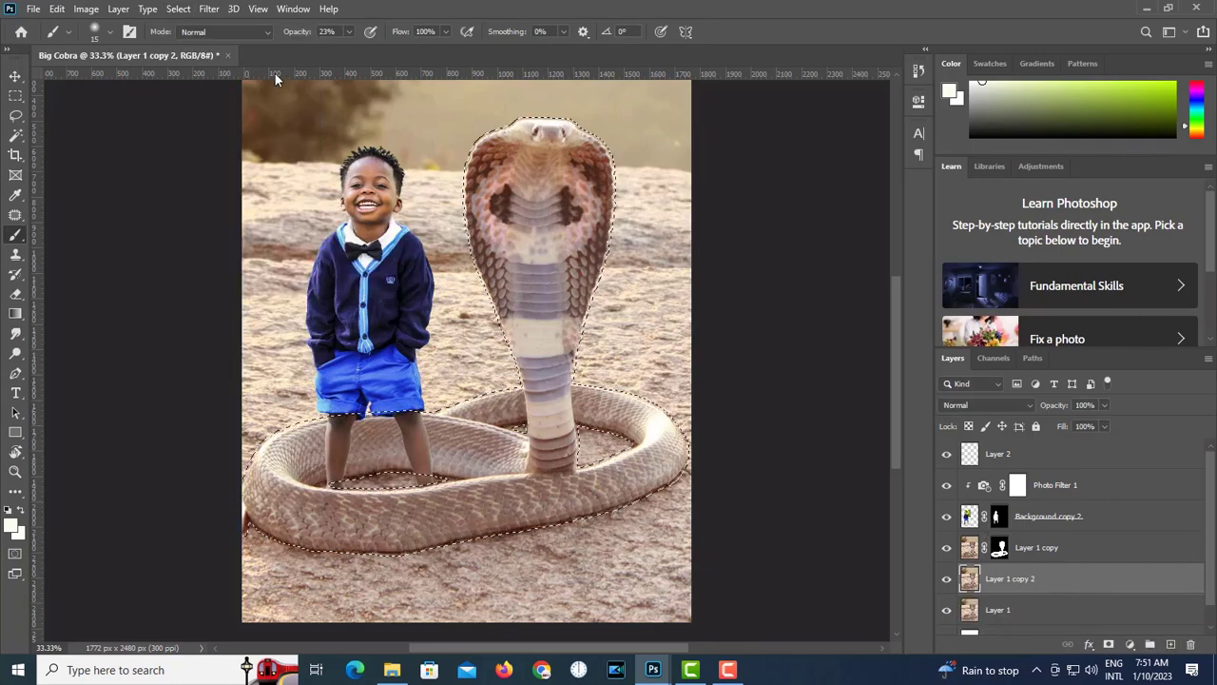
- Content-aware fill the selected cobra area onto a new layer and merge it down into the Layer 1 duplicate
{"action": "left_click", "coordinate": [57, 8]}
{"action": "left_click", "coordinate": [100, 276]}
{"action": "left_click", "coordinate": [1125, 631]}
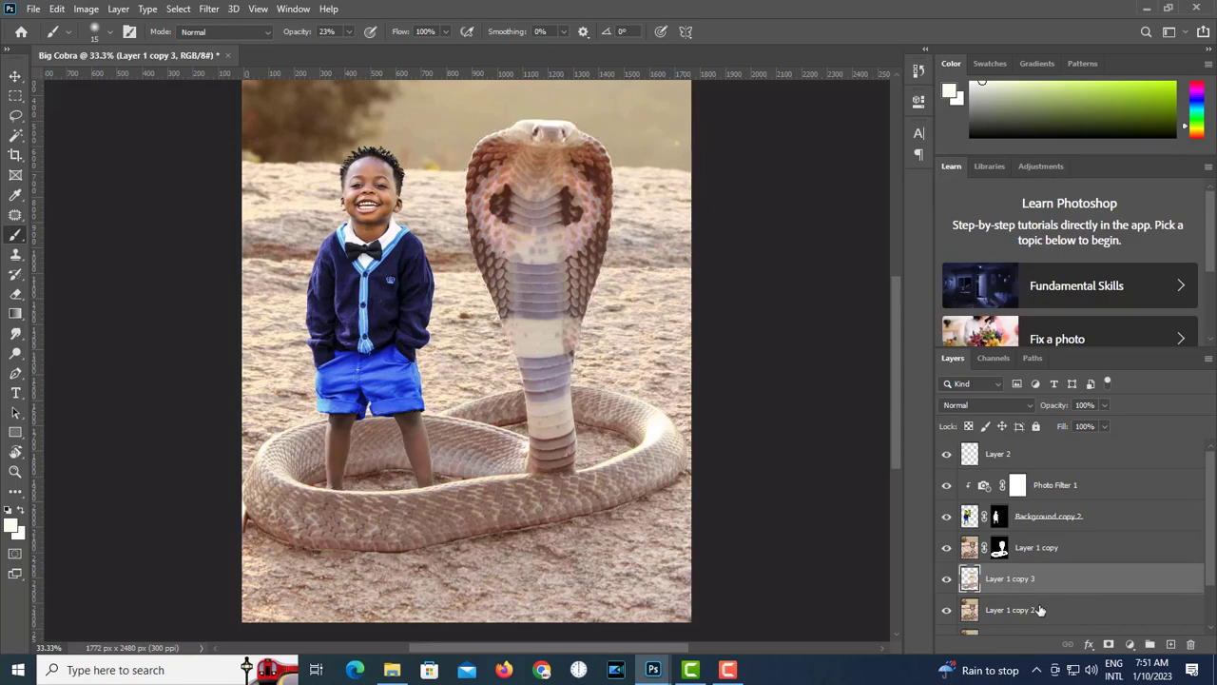
{"action": "right_click", "coordinate": [1079, 601]}
{"action": "left_click", "coordinate": [970, 464]}
- Add a layer mask to Layer 1 copy 3 and fill a lassoed area over the foreground ground with black
{"action": "scroll", "coordinate": [593, 517], "scroll_direction": "down", "scroll_amount": 1}
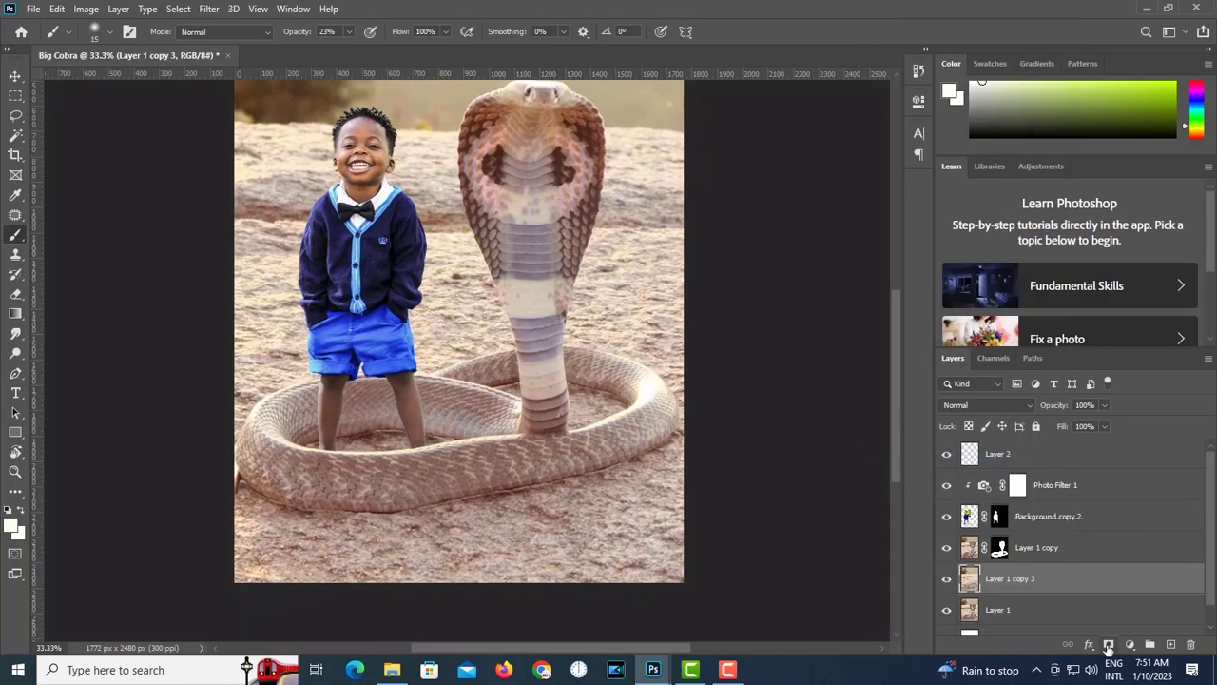
{"action": "left_click", "coordinate": [1107, 644]}
{"action": "left_click", "coordinate": [16, 116]}
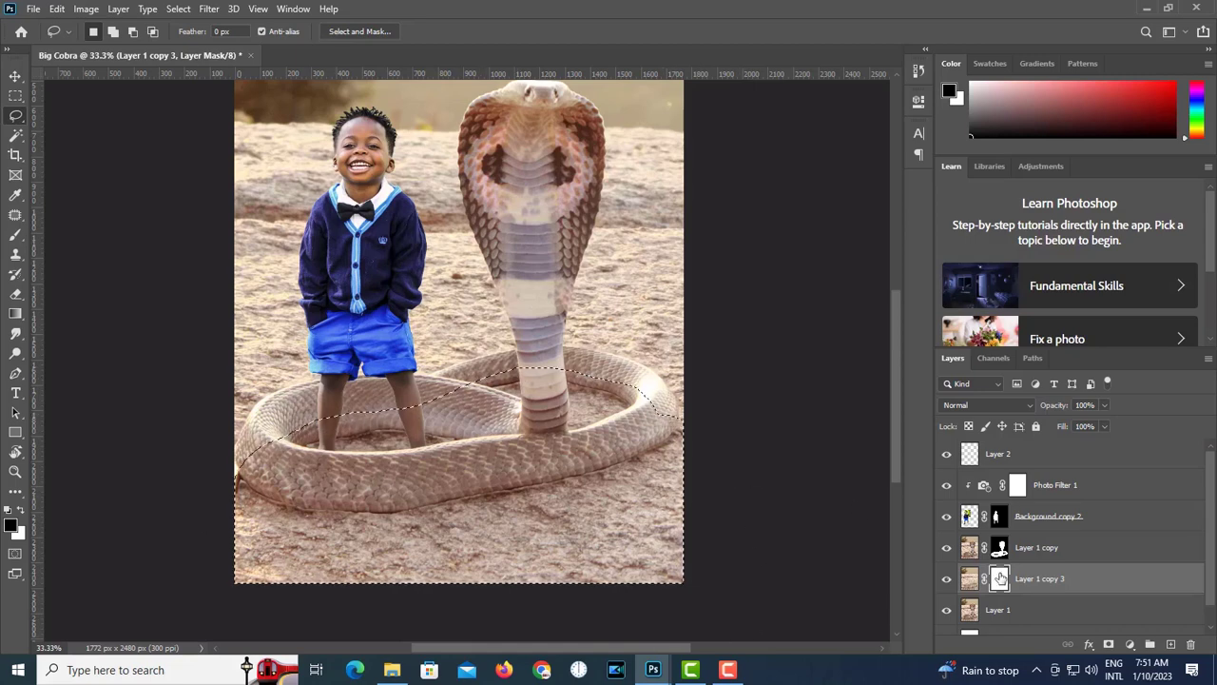
{"action": "key", "text": "alt+BackSpace"}
{"action": "key", "text": "ctrl+d"}
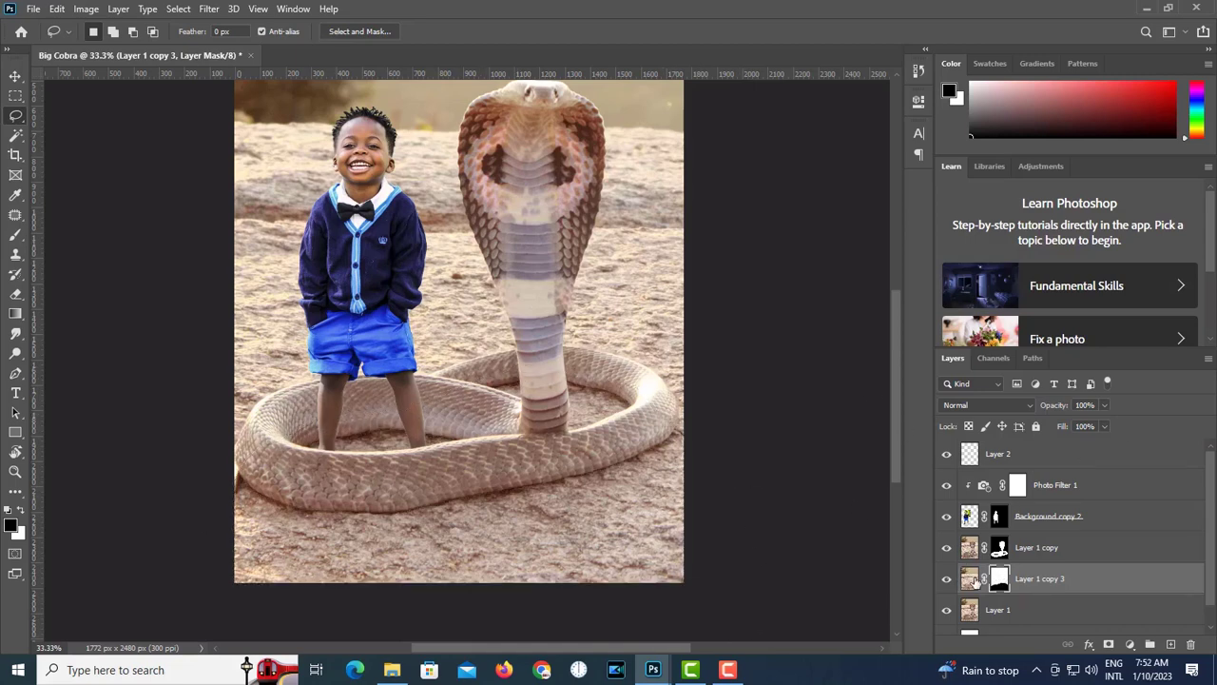
- Apply a Gaussian Blur with a 9.6 pixel radius to the image of Layer 1 copy 3
{"action": "left_click", "coordinate": [970, 579]}
{"action": "left_click", "coordinate": [208, 8]}
{"action": "mouse_move", "coordinate": [217, 173]}
{"action": "left_click", "coordinate": [418, 239]}
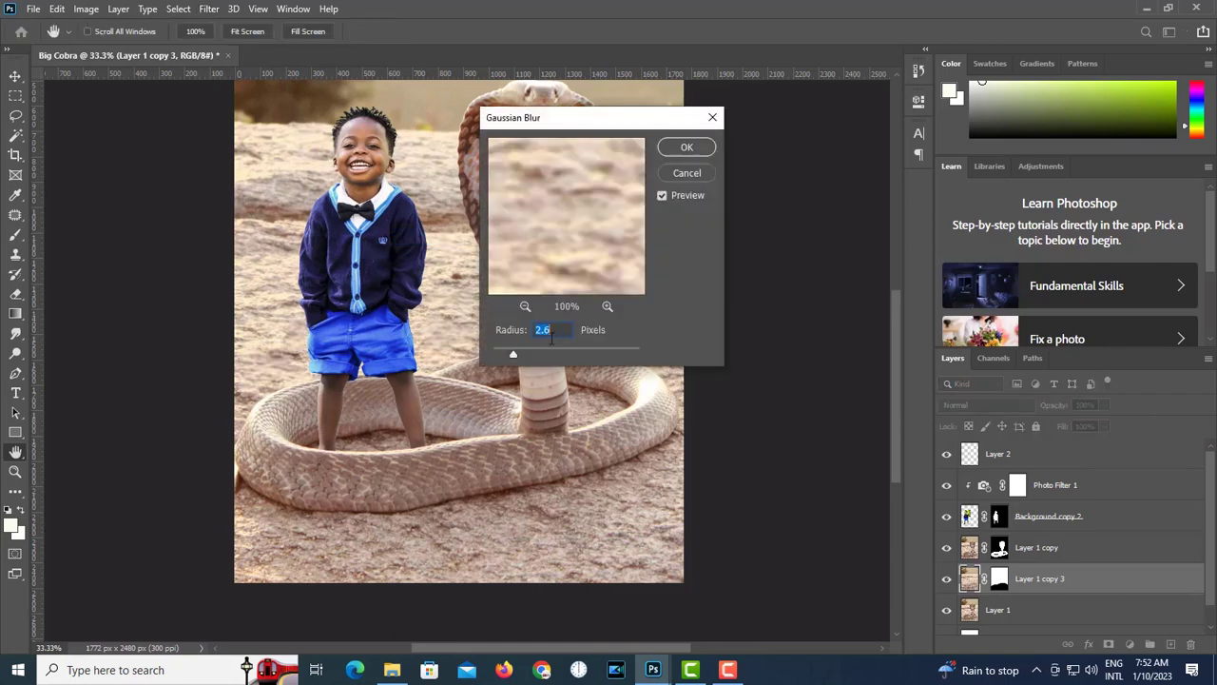
{"action": "left_click_drag", "start_coordinate": [513, 353], "coordinate": [549, 353]}
{"action": "left_click_drag", "start_coordinate": [541, 114], "coordinate": [780, 168]}
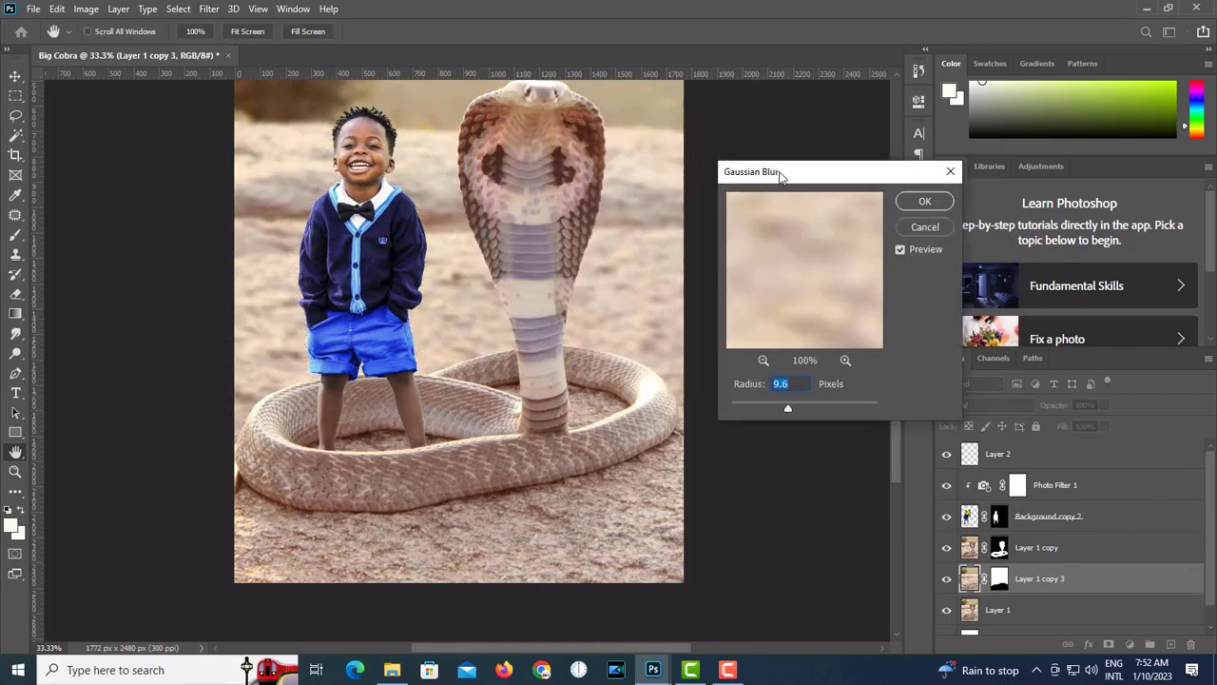
{"action": "left_click", "coordinate": [936, 210]}
- Add a Gradient Fill above Layer 2 using a black-to-transparent gradient
{"action": "key", "text": "l"}
{"action": "key", "text": "ctrl+minus"}
{"action": "key", "text": "ctrl+minus"}
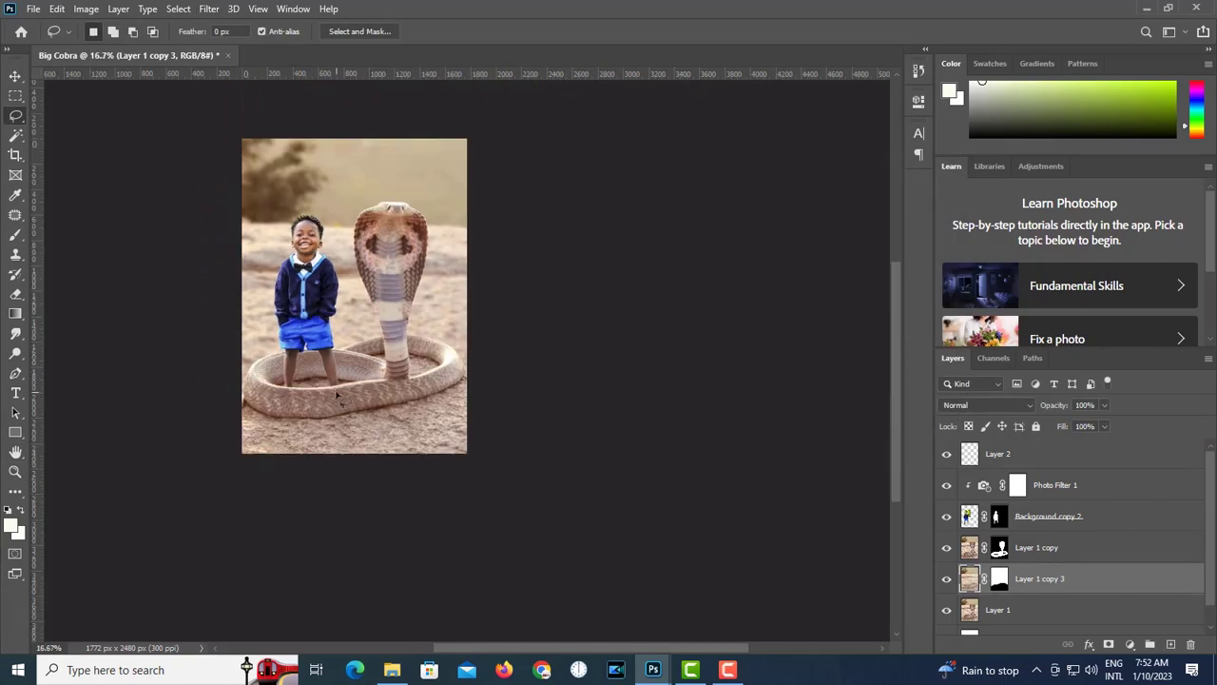
{"action": "left_click", "coordinate": [1079, 459]}
{"action": "left_click", "coordinate": [1130, 644]}
{"action": "left_click", "coordinate": [1122, 390]}
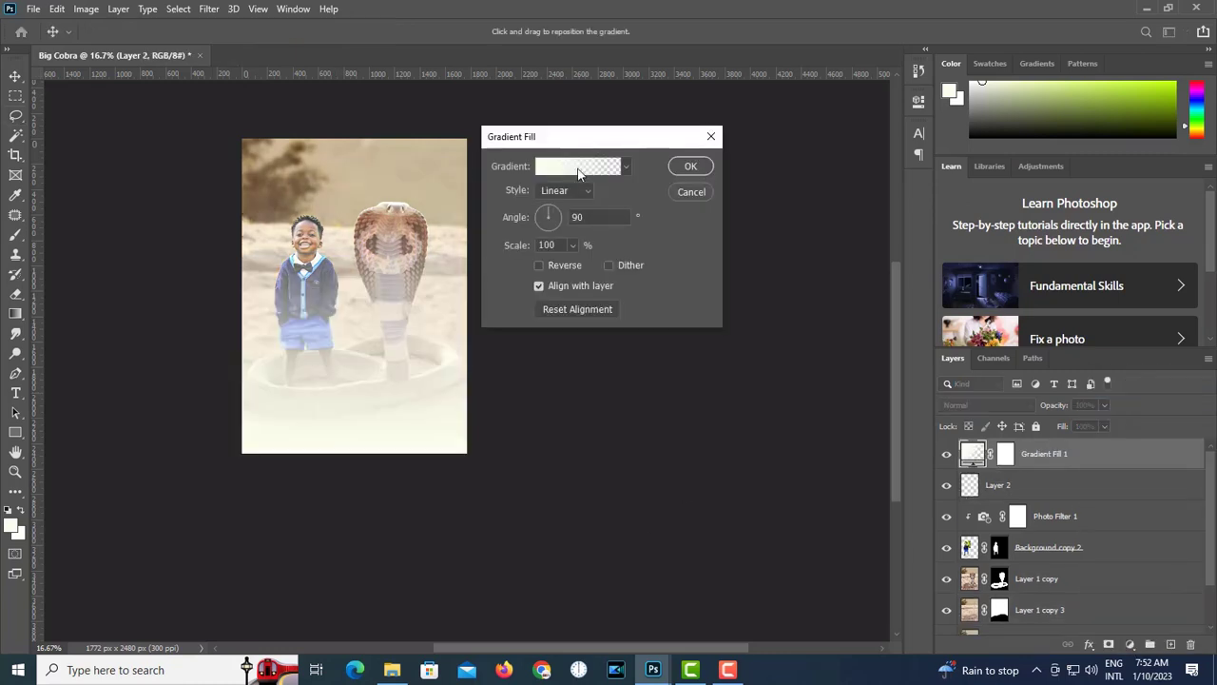
{"action": "left_click", "coordinate": [578, 166]}
{"action": "left_click", "coordinate": [744, 437]}
{"action": "left_click", "coordinate": [487, 446]}
{"action": "left_click", "coordinate": [641, 247]}
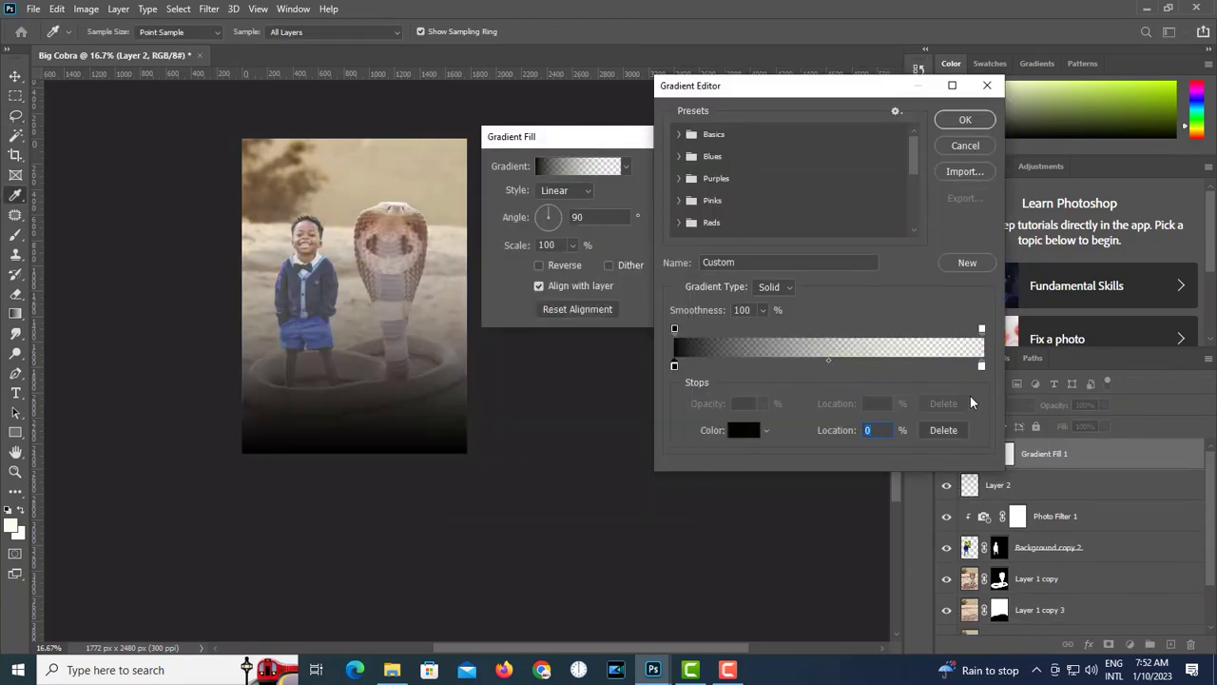
{"action": "left_click", "coordinate": [968, 123]}
- Turn the gradient fill into a reversed radial vignette and blend it with Color Burn
{"action": "left_click", "coordinate": [550, 218]}
{"action": "left_click", "coordinate": [561, 265]}
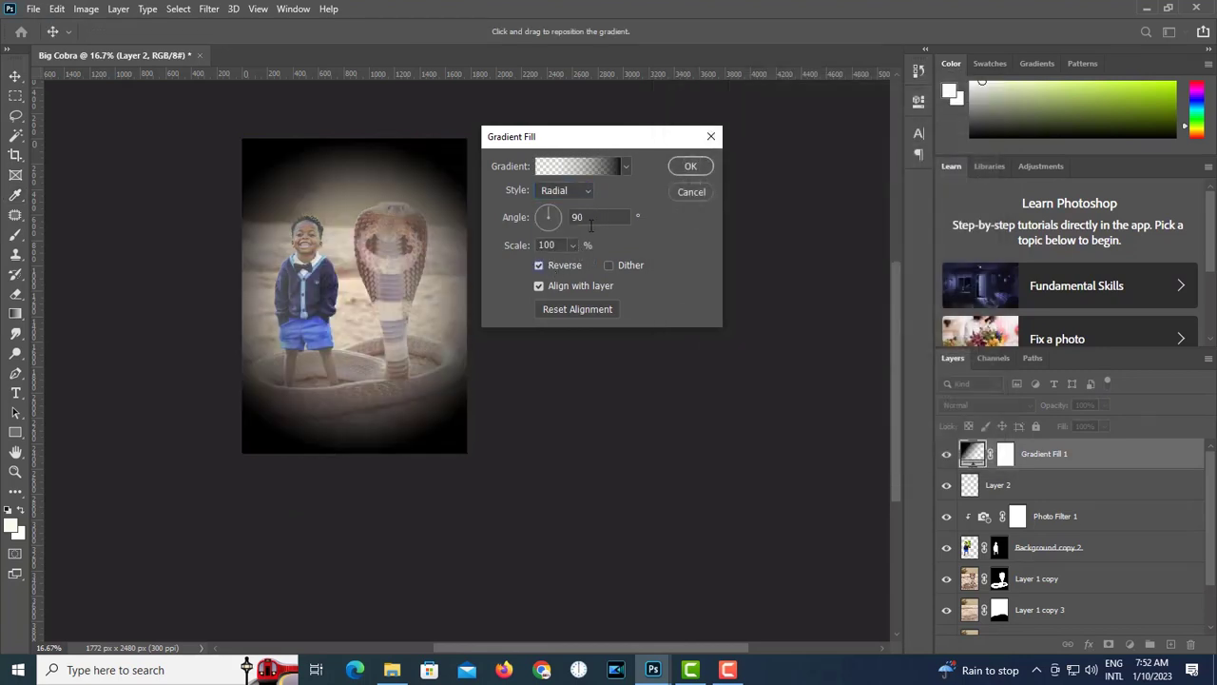
{"action": "left_click_drag", "start_coordinate": [598, 268], "coordinate": [580, 263]}
{"action": "left_click", "coordinate": [690, 166]}
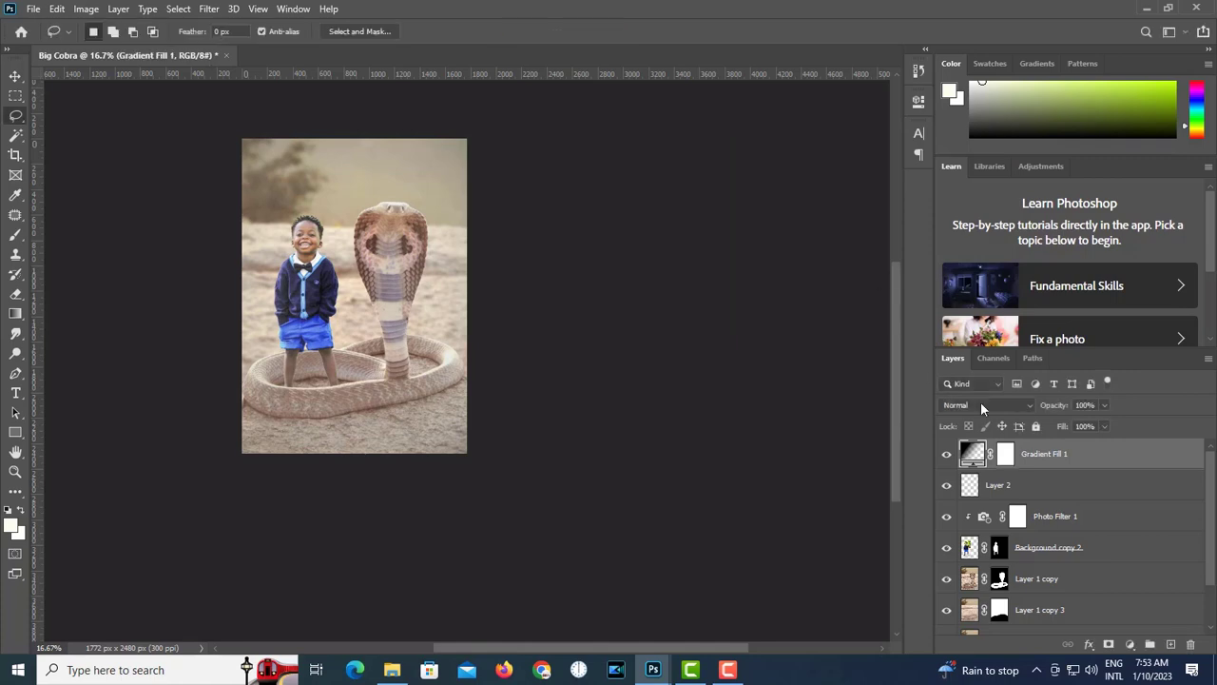
{"action": "left_click", "coordinate": [980, 403]}
{"action": "left_click", "coordinate": [977, 342]}
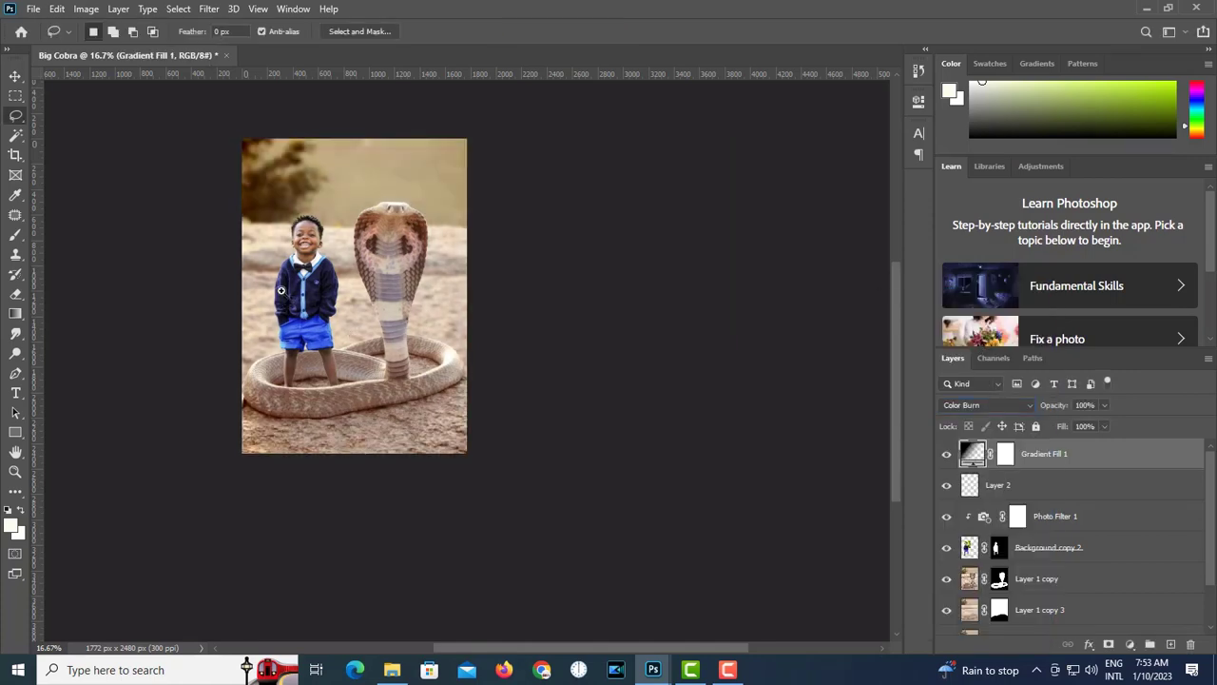
- Open Hue/Saturation for the boy's image and set the Greens hue to +75
{"action": "key", "text": "ctrl+plus"}
{"action": "left_click", "coordinate": [967, 550]}
{"action": "left_click", "coordinate": [85, 8]}
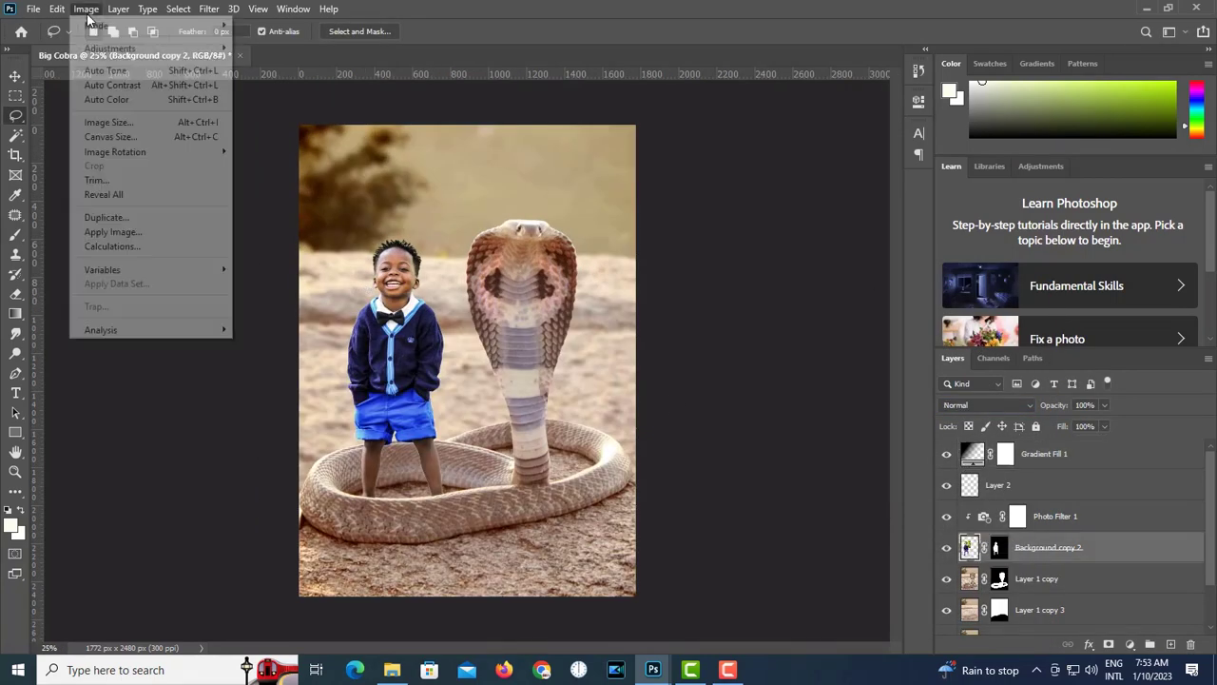
{"action": "mouse_move", "coordinate": [91, 46]}
{"action": "left_click", "coordinate": [275, 127]}
{"action": "left_click", "coordinate": [803, 254]}
{"action": "left_click", "coordinate": [772, 304]}
{"action": "left_click", "coordinate": [768, 301]}
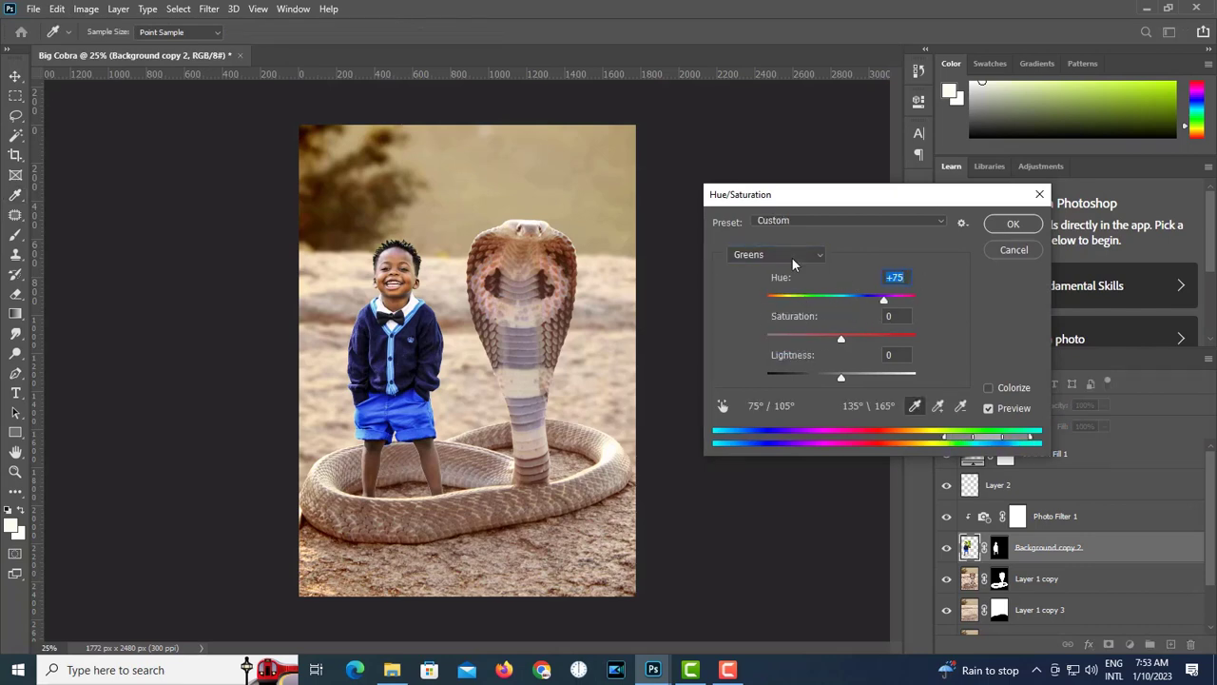
- Set the overall Master hue to -3 for the boy's image and apply the Hue/Saturation adjustment
{"action": "left_click", "coordinate": [792, 259]}
{"action": "left_click", "coordinate": [791, 269]}
{"action": "mouse_move", "coordinate": [839, 301]}
{"action": "left_mouse_down"}
{"action": "mouse_move", "coordinate": [853, 314]}
{"action": "mouse_move", "coordinate": [841, 316]}
{"action": "left_mouse_up"}
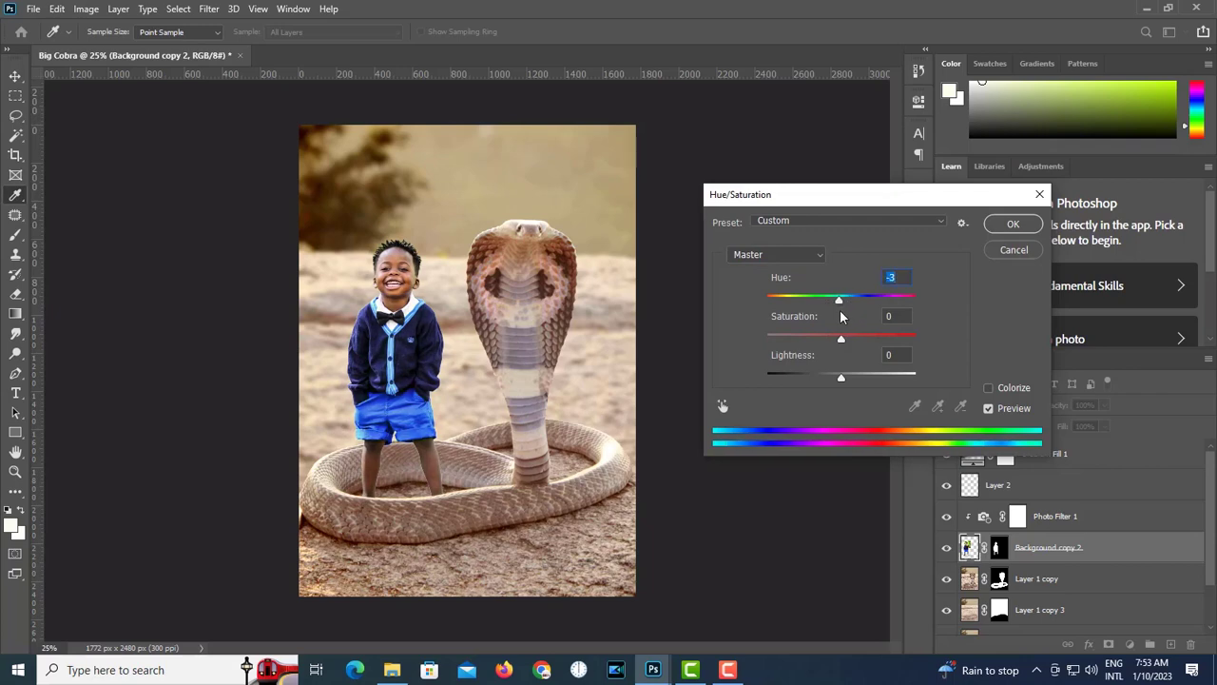
{"action": "left_click", "coordinate": [1013, 225]}
- Inspect the boy's legs against the cobra's coil up close, as well as the composite as a whole
{"action": "key", "text": "l"}
{"action": "scroll", "coordinate": [436, 478], "scroll_direction": "down", "scroll_amount": 1}
{"action": "scroll", "coordinate": [435, 478], "scroll_direction": "up", "scroll_amount": 4}
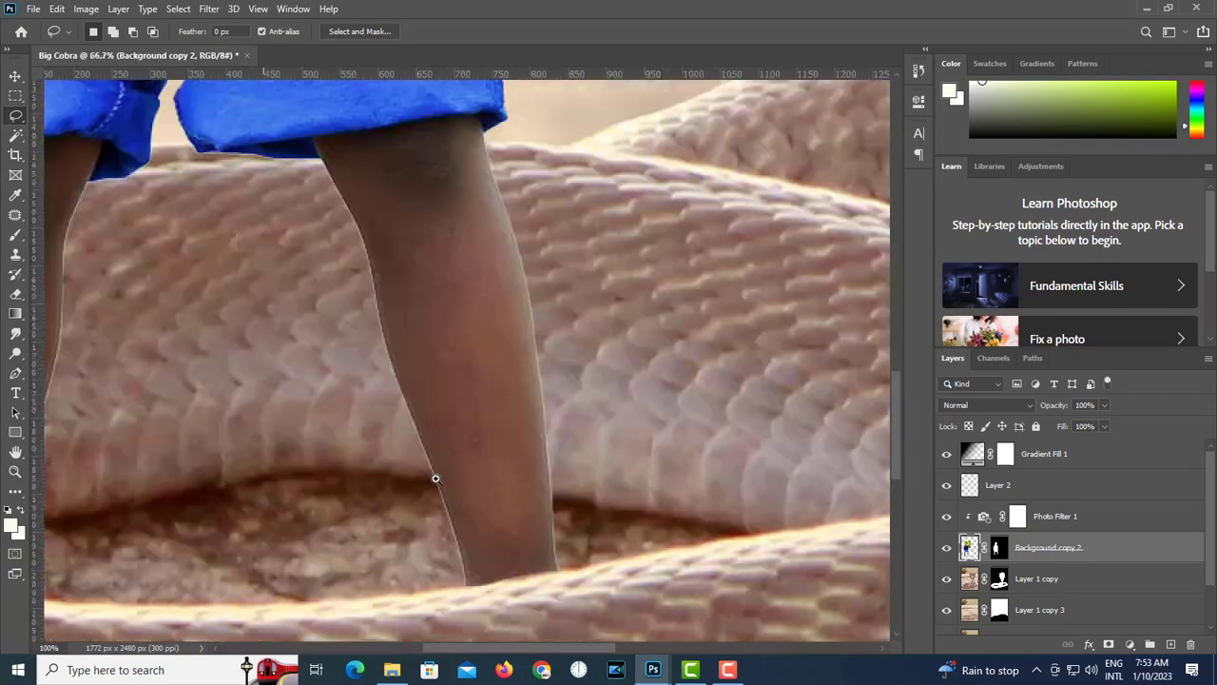
{"action": "left_click_drag", "start_coordinate": [435, 478], "coordinate": [538, 469]}
{"action": "left_click_drag", "start_coordinate": [573, 325], "coordinate": [579, 394]}
{"action": "left_click_drag", "start_coordinate": [247, 466], "coordinate": [533, 429]}
{"action": "key", "text": "ctrl+0"}
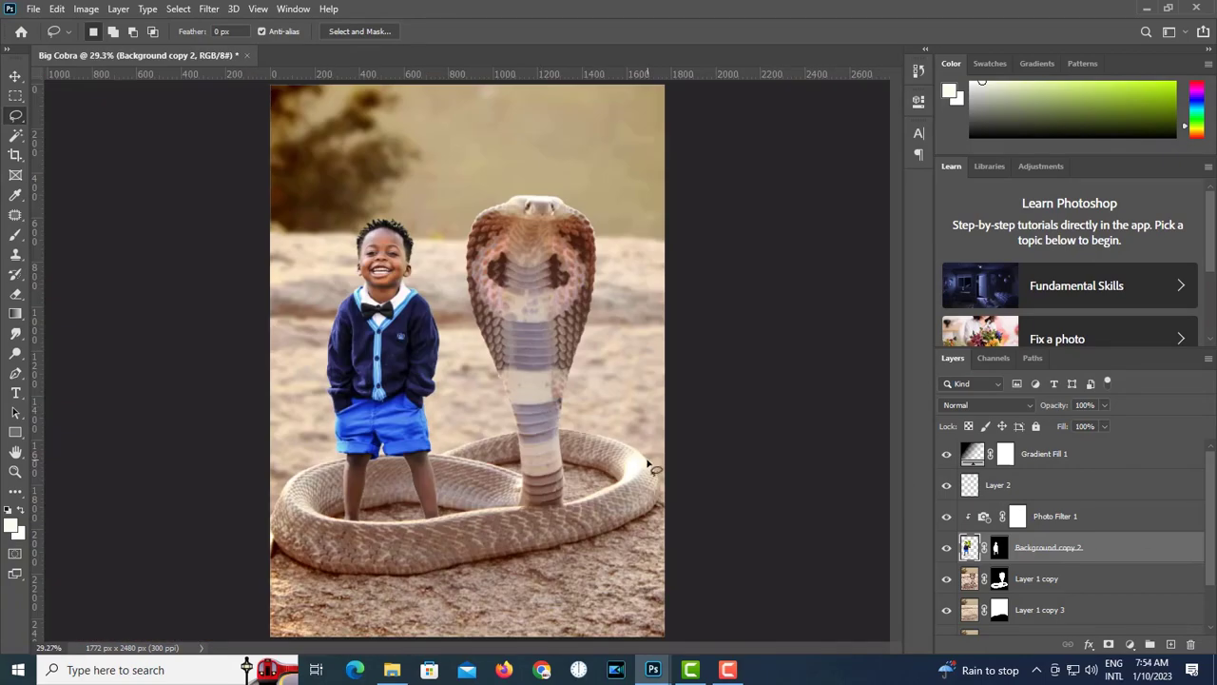
- Save the composite as a JPEG named Big Cobra in the Cobra 10-01-23 folder
{"action": "key", "text": "ctrl+shift+s"}
{"action": "left_click", "coordinate": [247, 306]}
{"action": "left_click", "coordinate": [255, 421]}
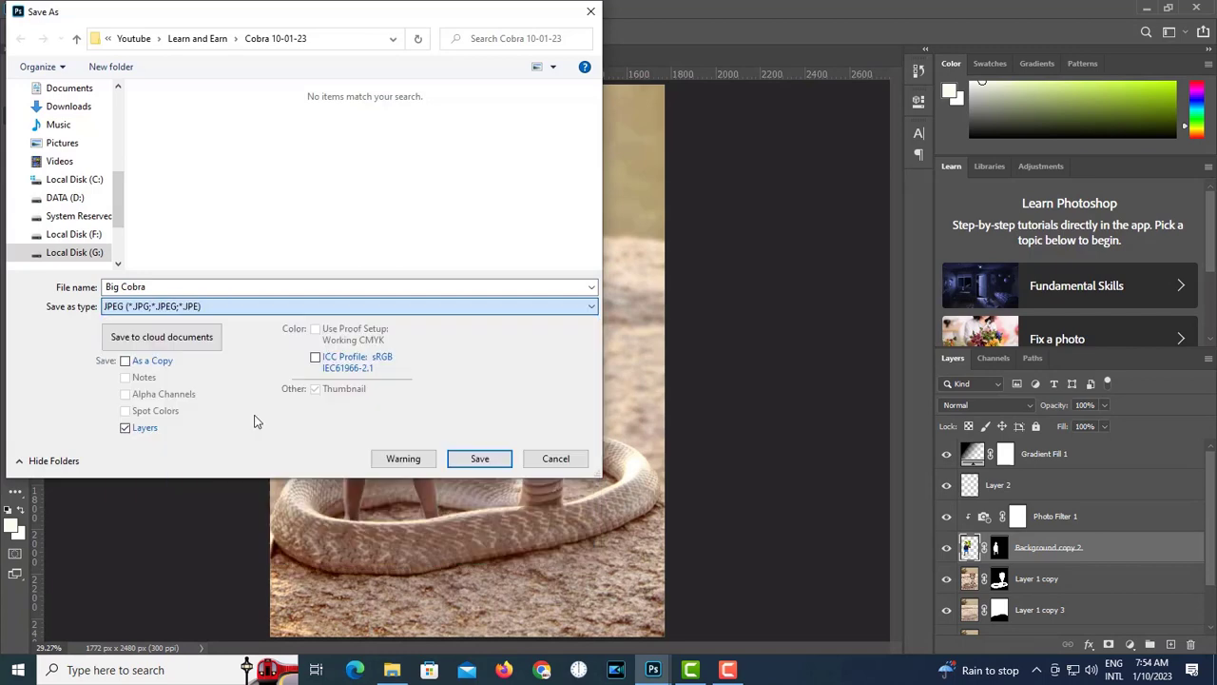
{"action": "left_click", "coordinate": [479, 461]}
{"action": "left_click", "coordinate": [685, 159]}
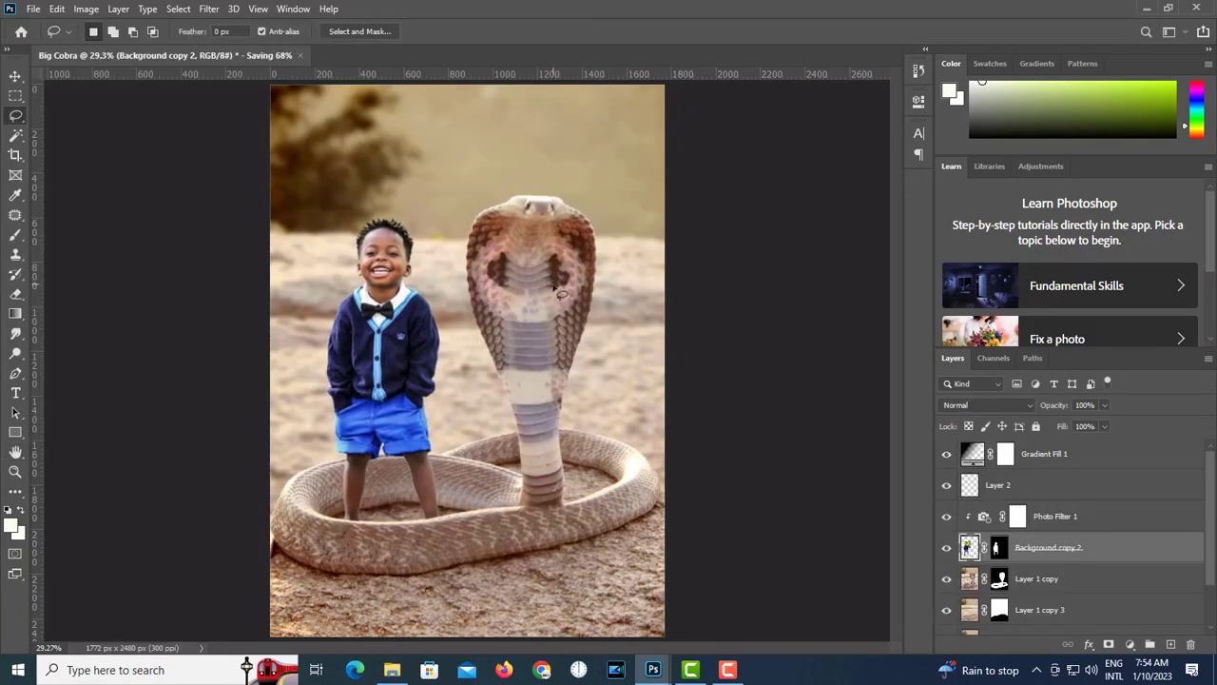
{"action": "key", "text": "ctrl+shift+s"}
{"action": "left_click", "coordinate": [286, 309]}
{"action": "left_click", "coordinate": [257, 421]}
{"action": "left_click", "coordinate": [479, 458]}
{"action": "left_click", "coordinate": [698, 333]}
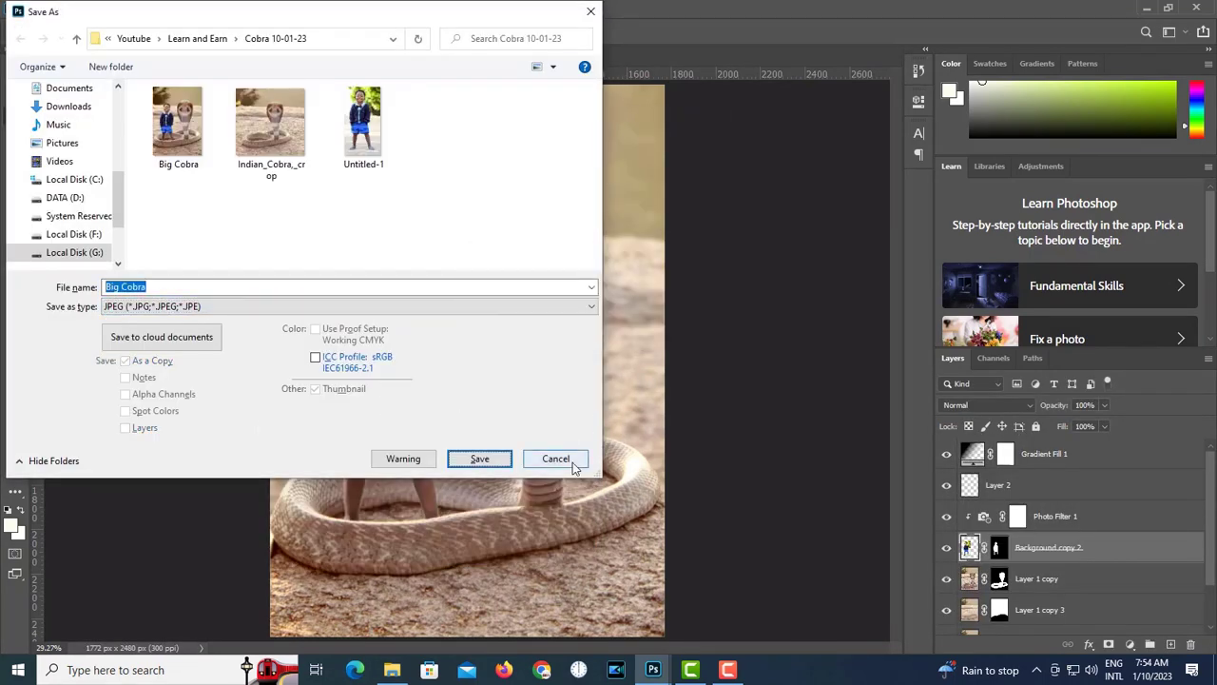
{"action": "left_click", "coordinate": [556, 458]}
- Save the layered document in Photoshop format as Big Cobra.psd
{"action": "key", "text": "ctrl+shift+s"}
{"action": "left_click", "coordinate": [475, 460]}
{"action": "left_click", "coordinate": [776, 179]}
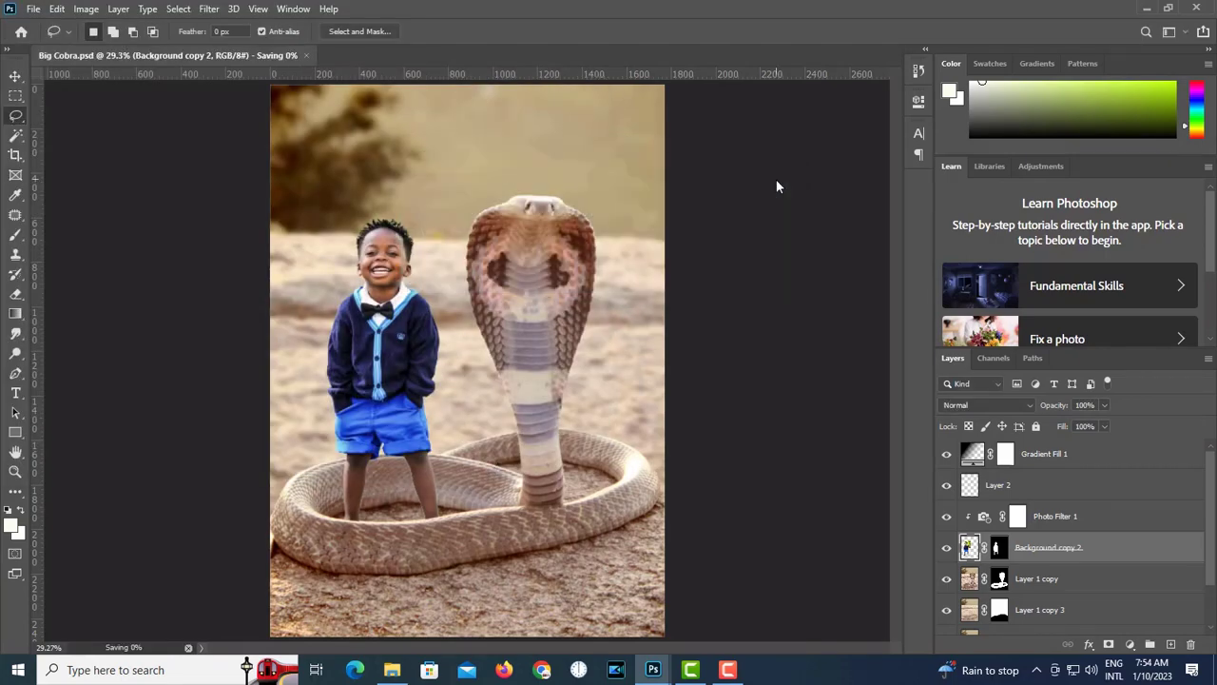